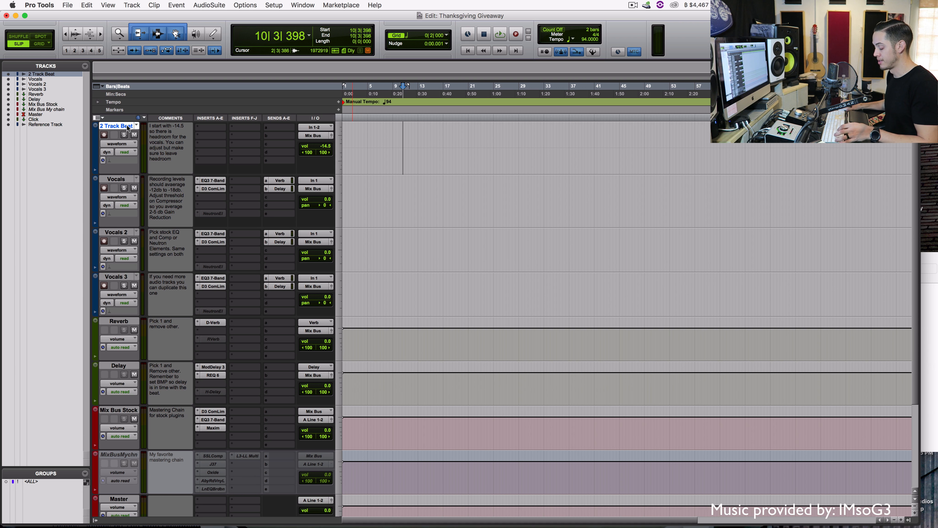
Open the New Tracks dialog, then cancel it without adding any track
{"action": "key", "text": "super+shift+n"}
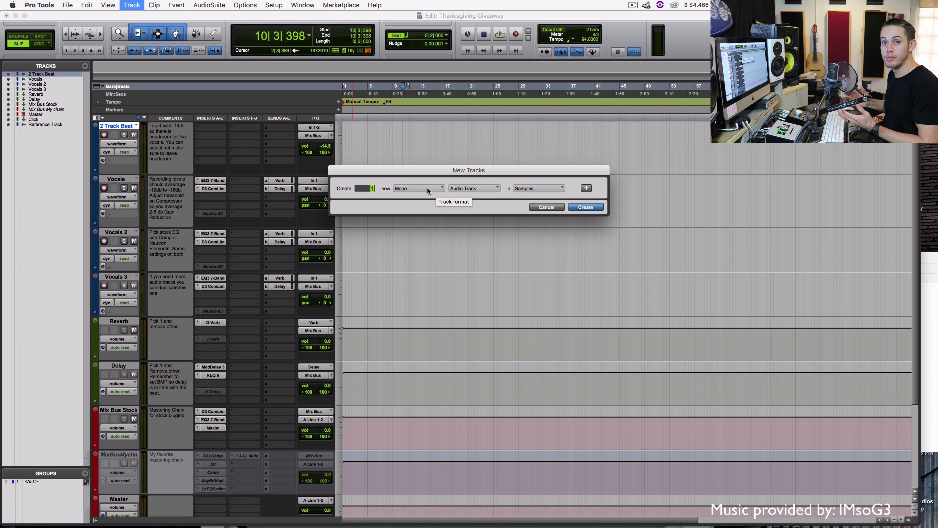
{"action": "left_click", "coordinate": [543, 207]}
{"action": "scroll", "coordinate": [471, 176], "scroll_direction": "down", "scroll_amount": 5}
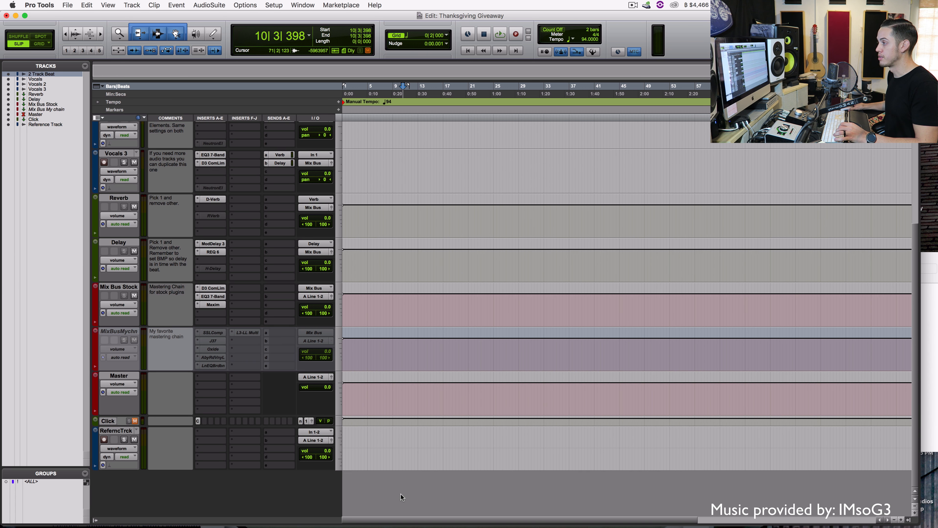
{"action": "scroll", "coordinate": [401, 494], "scroll_direction": "up", "scroll_amount": 5}
{"action": "scroll", "coordinate": [401, 495], "scroll_direction": "down", "scroll_amount": 5}
{"action": "scroll", "coordinate": [400, 438], "scroll_direction": "up", "scroll_amount": 5}
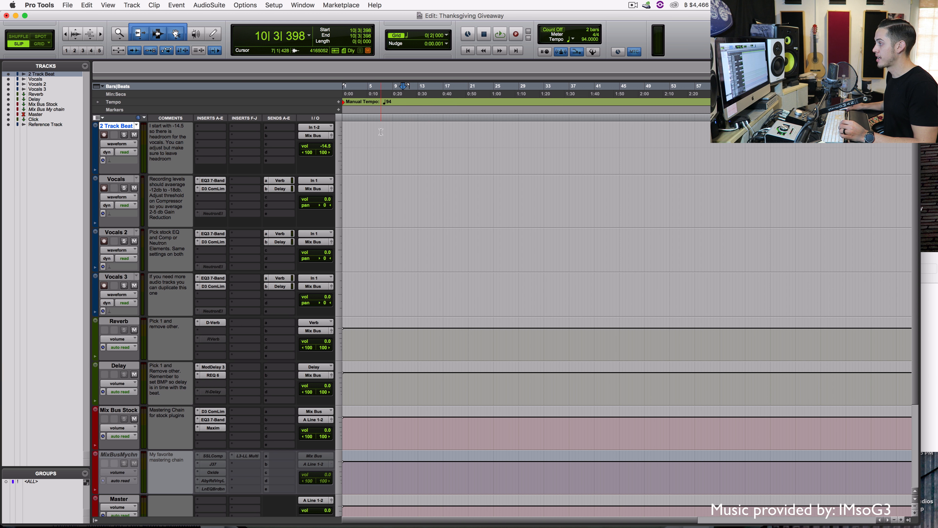
Place the Duppy instrumental WAV on the 2 Track Beat track and return to session start
{"action": "left_click", "coordinate": [931, 262]}
{"action": "left_click_drag", "start_coordinate": [770, 288], "coordinate": [384, 147]}
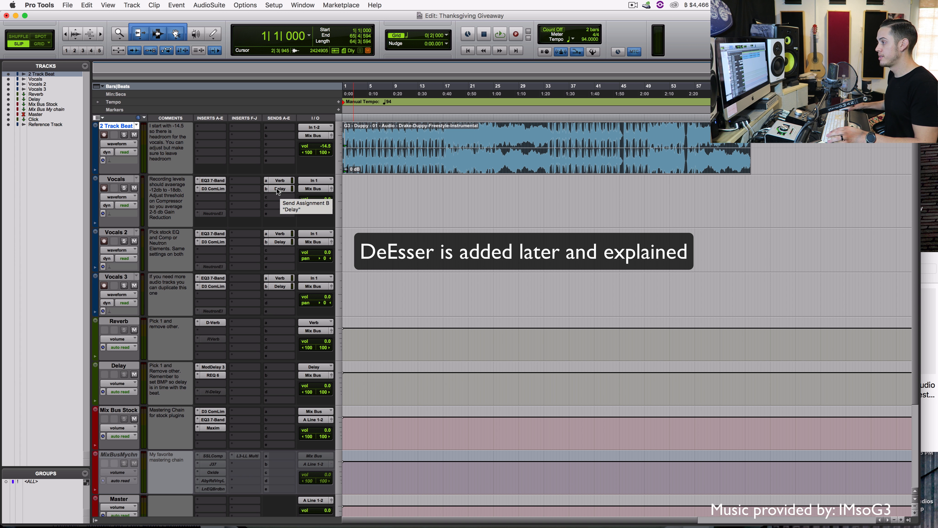
{"action": "left_click", "coordinate": [357, 194]}
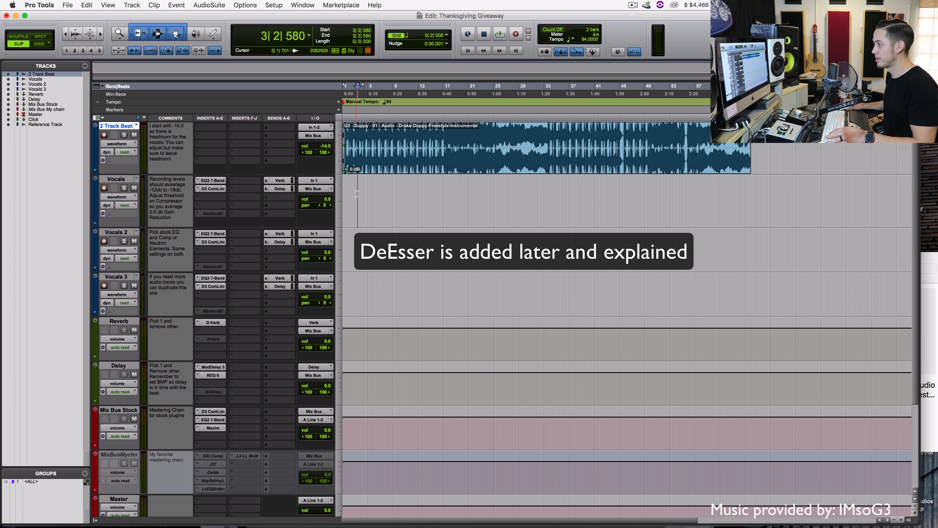
{"action": "key", "text": "Return"}
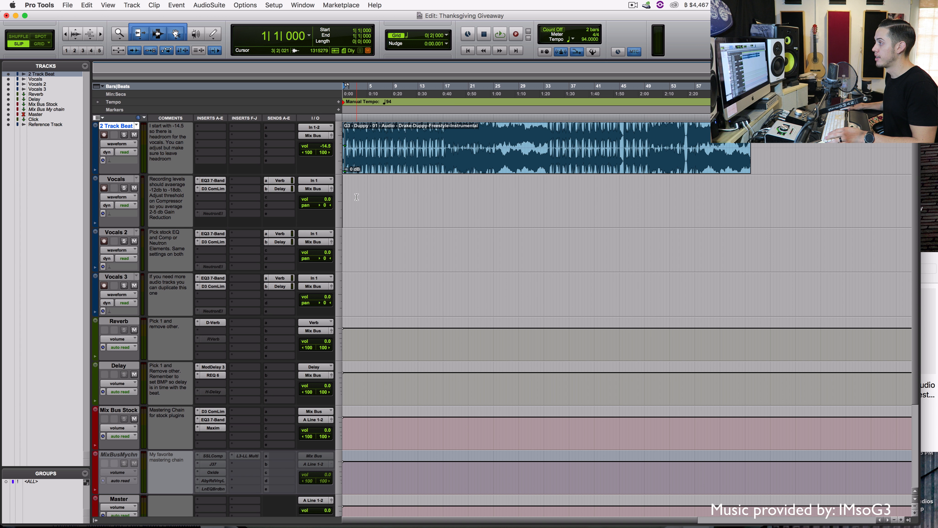
Bypass the Vocals EQ3 7-Band and D3 ComLim inserts and mute its Verb and Delay sends
{"action": "left_click", "coordinate": [211, 182], "text": "super"}
{"action": "left_click", "coordinate": [210, 188], "text": "super"}
{"action": "left_click", "coordinate": [272, 181], "text": "super"}
{"action": "left_click", "coordinate": [270, 189], "text": "super"}
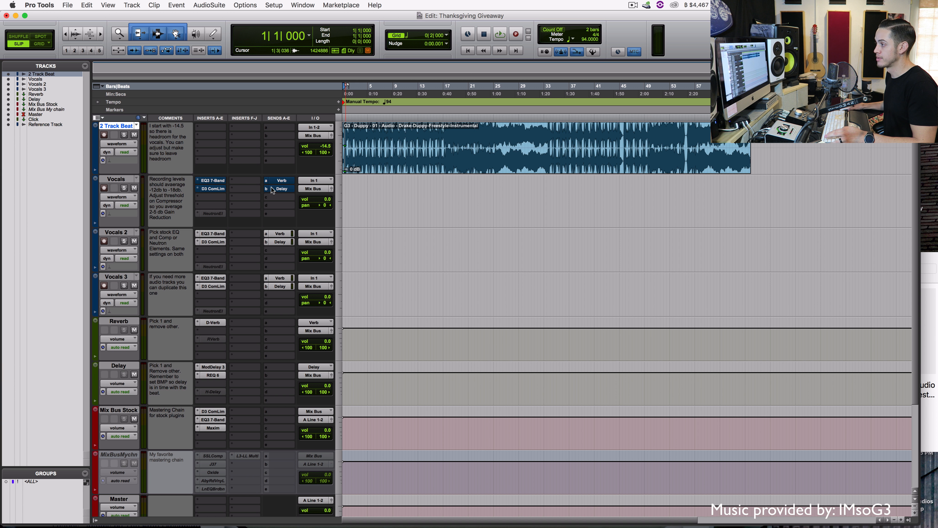
Set the Playback Engine hardware buffer size to 256 samples
{"action": "left_click", "coordinate": [274, 5]}
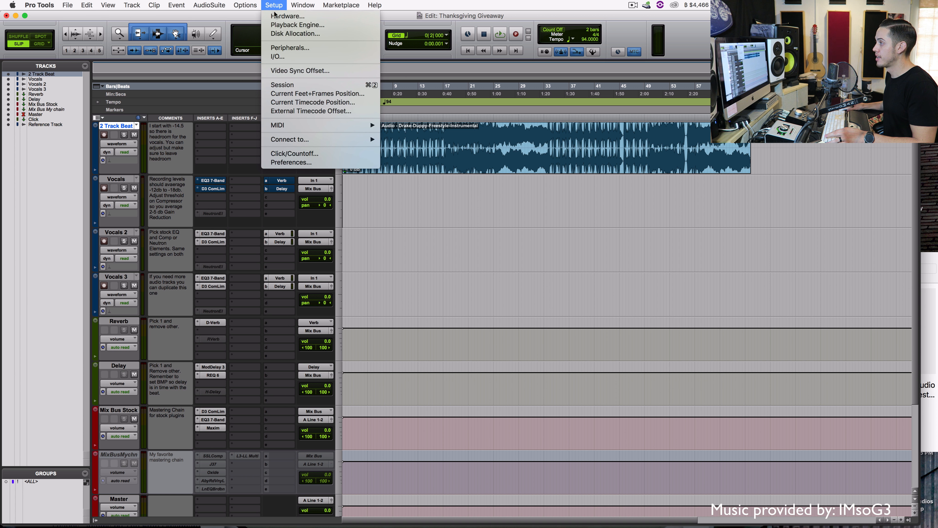
{"action": "left_click", "coordinate": [288, 33]}
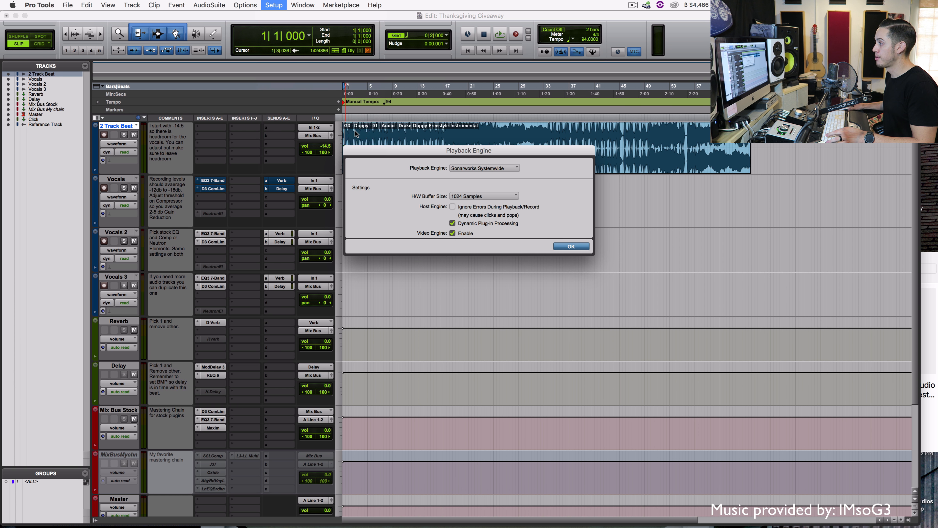
{"action": "left_click", "coordinate": [472, 196]}
{"action": "left_click", "coordinate": [496, 181]}
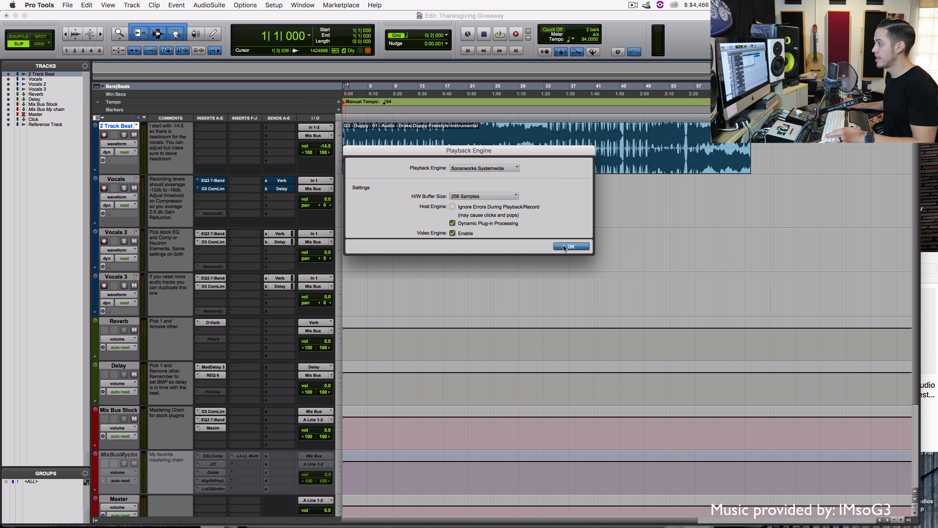
{"action": "left_click", "coordinate": [565, 247]}
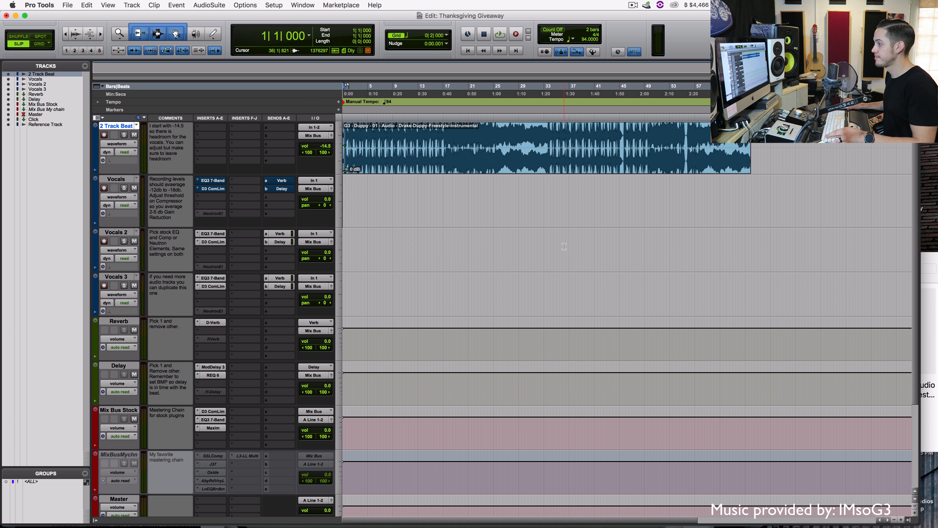
Record-arm the Vocals track and turn on Low Latency Monitoring
{"action": "left_click", "coordinate": [105, 188]}
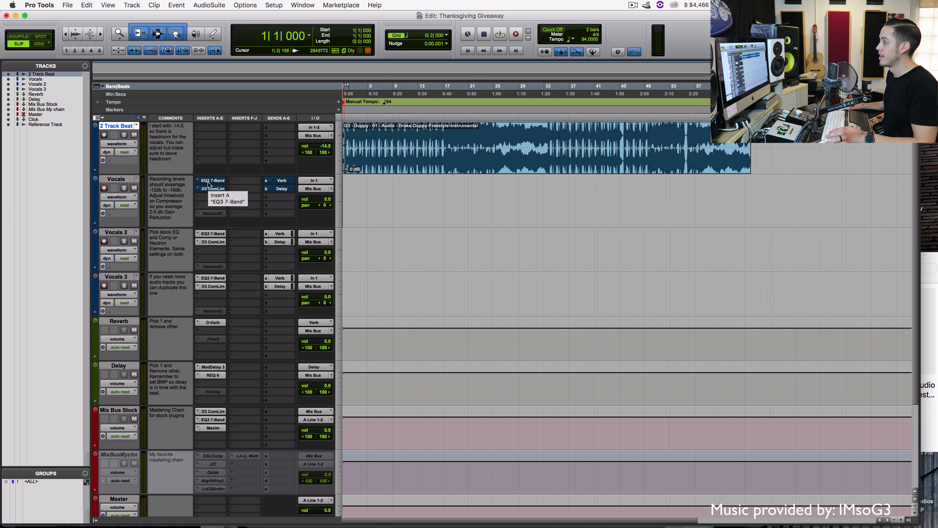
{"action": "left_click", "coordinate": [245, 5]}
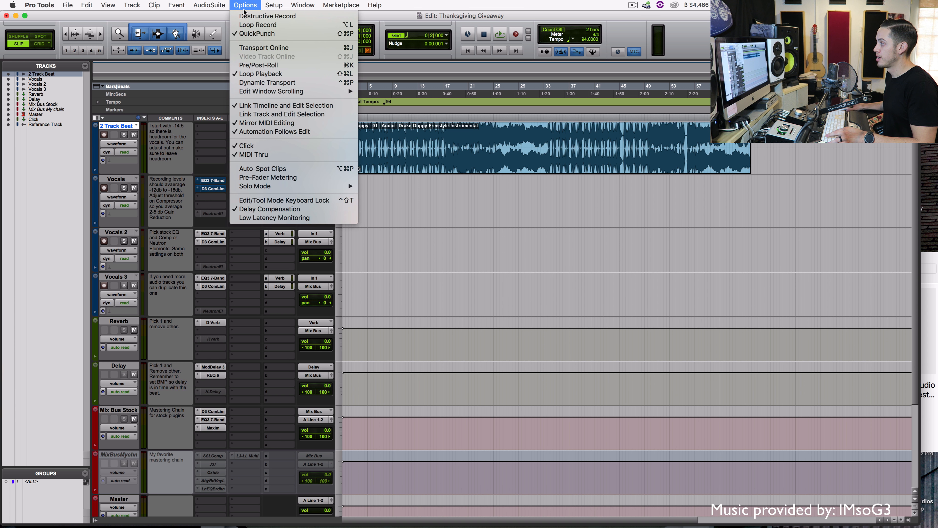
{"action": "left_click", "coordinate": [260, 217]}
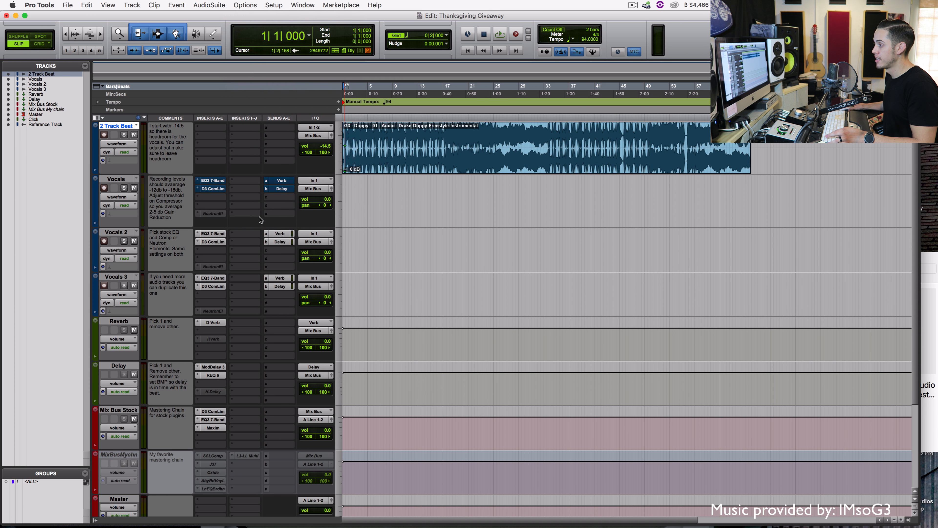
Route the Vocals track output to A Line 1-2
{"action": "left_click", "coordinate": [312, 189]}
{"action": "mouse_move", "coordinate": [344, 189]}
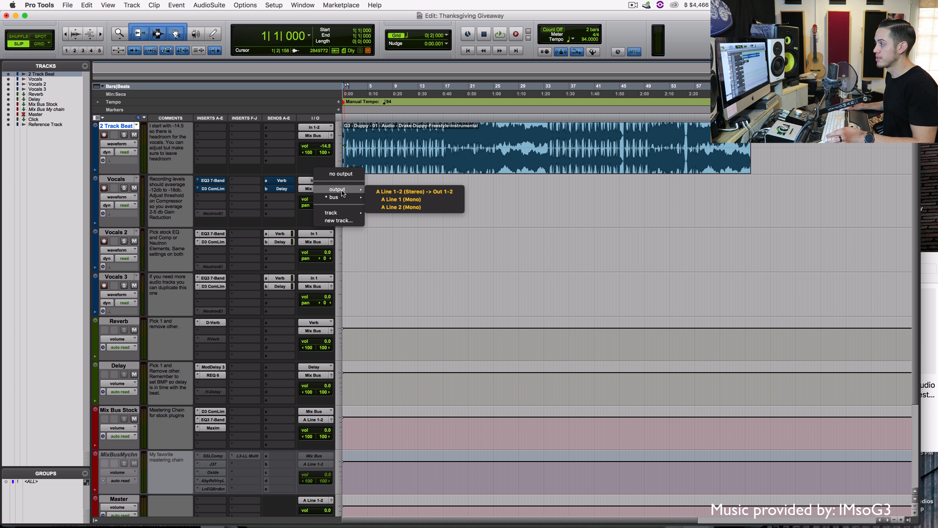
{"action": "left_click", "coordinate": [383, 192]}
{"action": "left_click", "coordinate": [383, 192]}
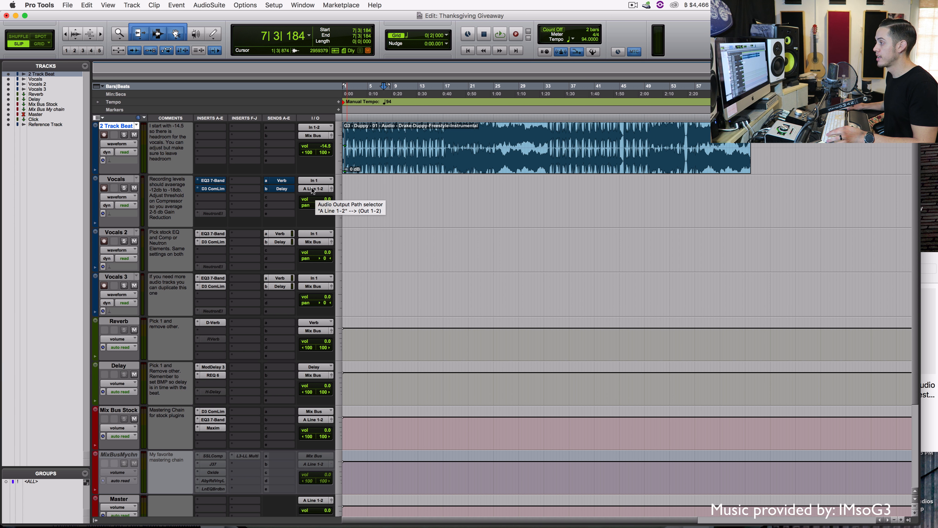
{"action": "mouse_move", "coordinate": [603, 517]}
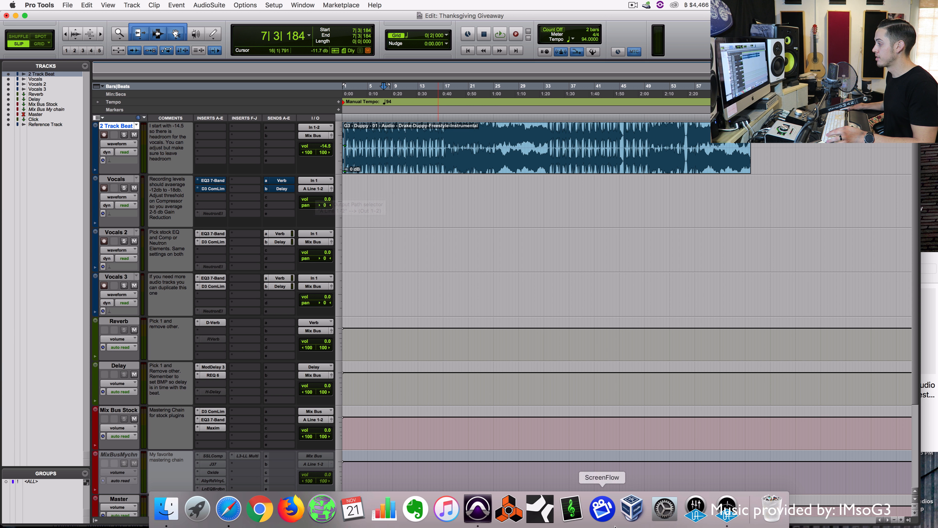
{"action": "left_click", "coordinate": [695, 516]}
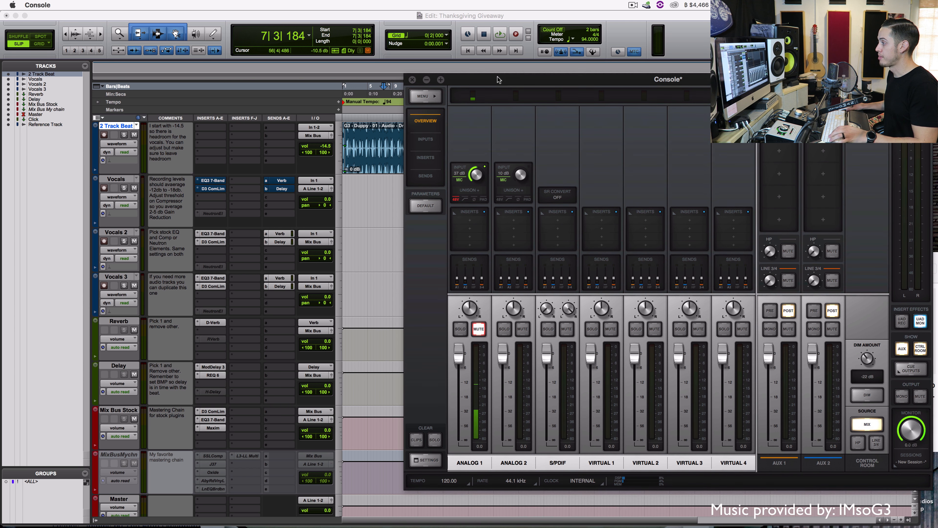
{"action": "left_click_drag", "start_coordinate": [497, 116], "coordinate": [498, 80]}
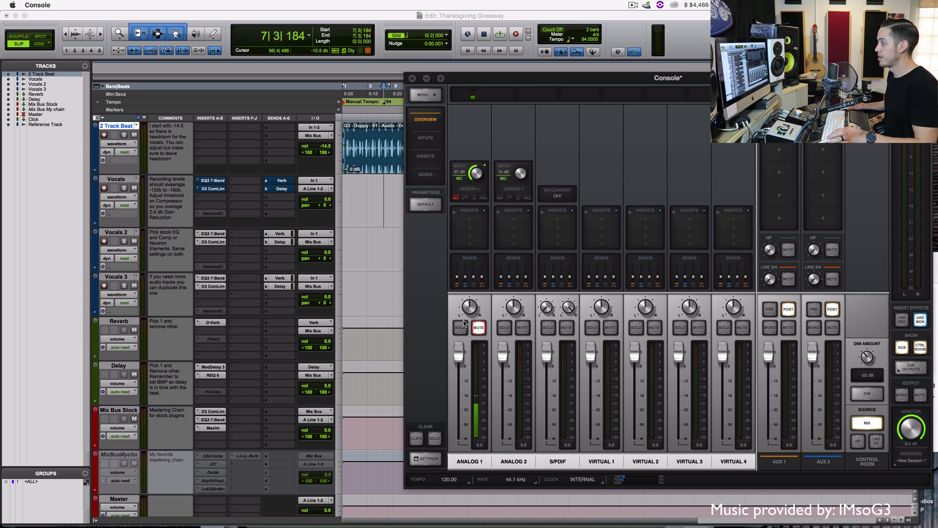
{"action": "left_click", "coordinate": [478, 327]}
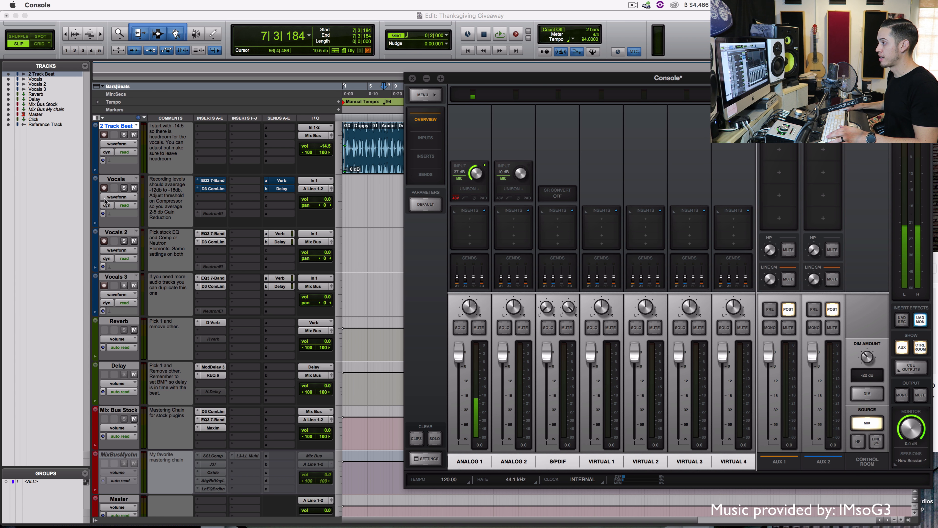
{"action": "left_click", "coordinate": [104, 188]}
{"action": "left_click", "coordinate": [104, 188]}
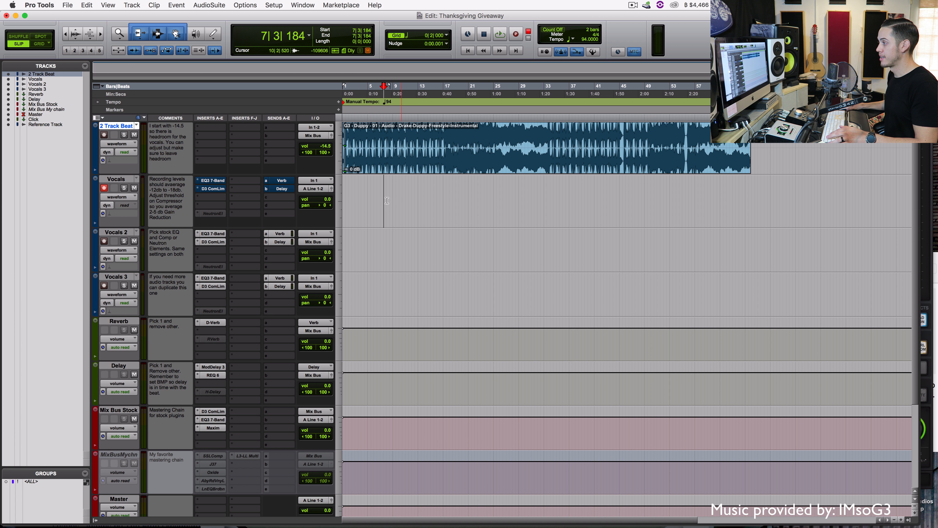
{"action": "left_click", "coordinate": [351, 202]}
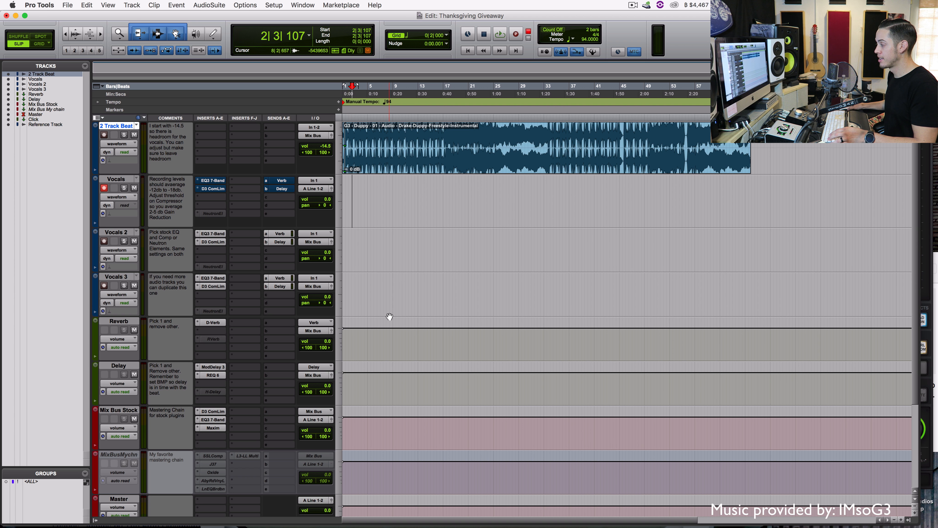
{"action": "key", "text": "super+Tab"}
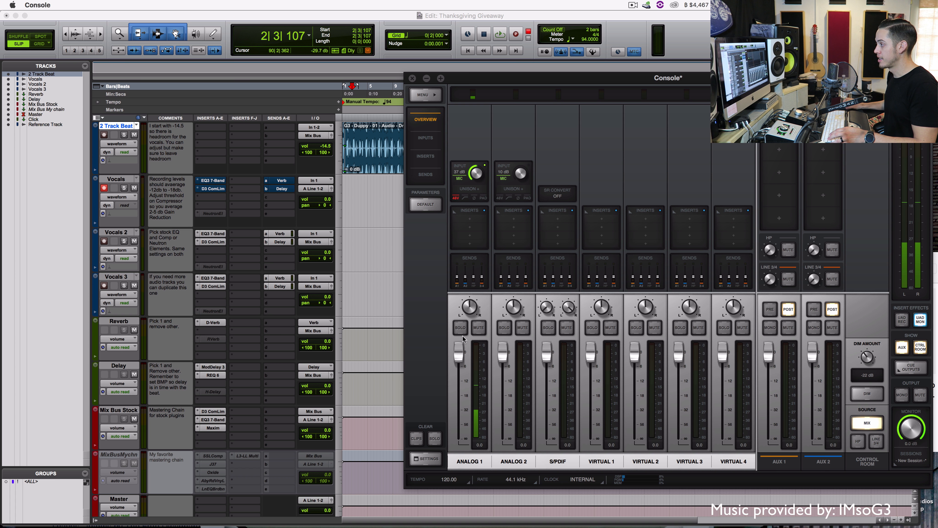
{"action": "left_click", "coordinate": [351, 193]}
{"action": "key", "text": "super+space"}
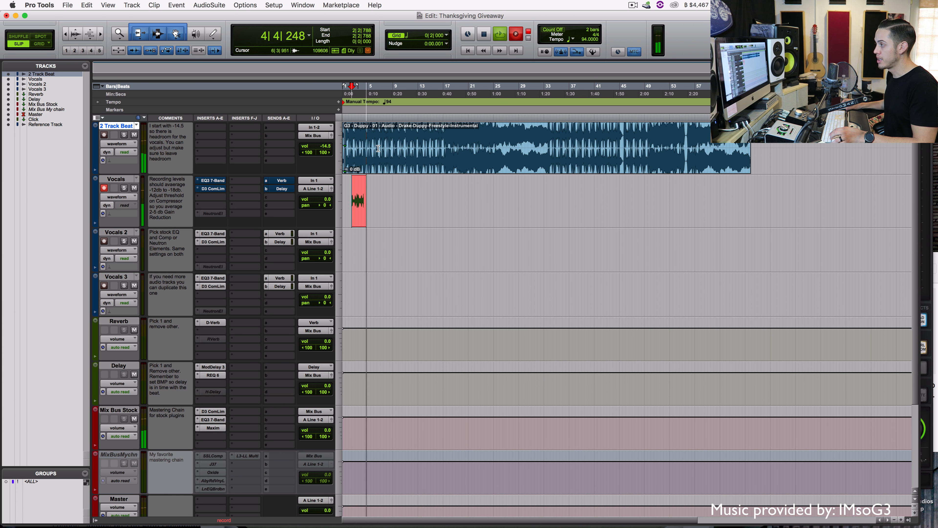
{"action": "key", "text": "space"}
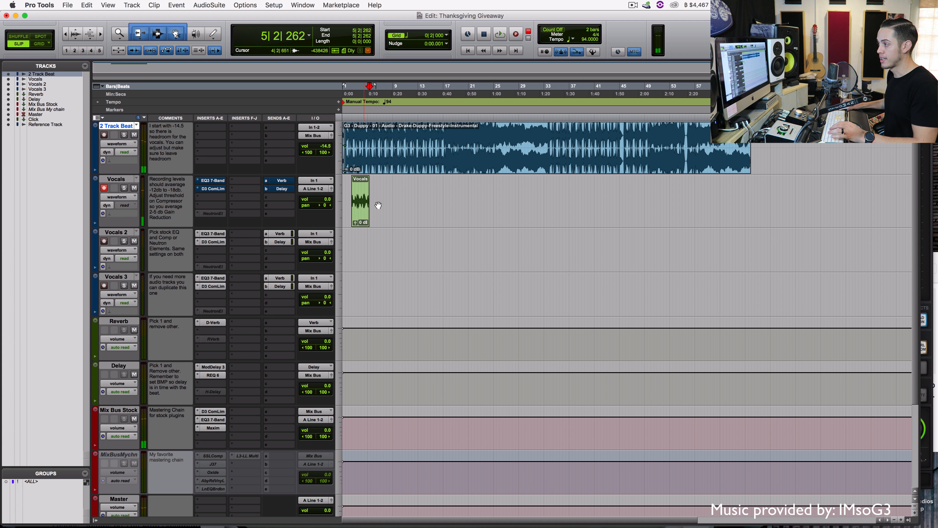
{"action": "left_click", "coordinate": [926, 208]}
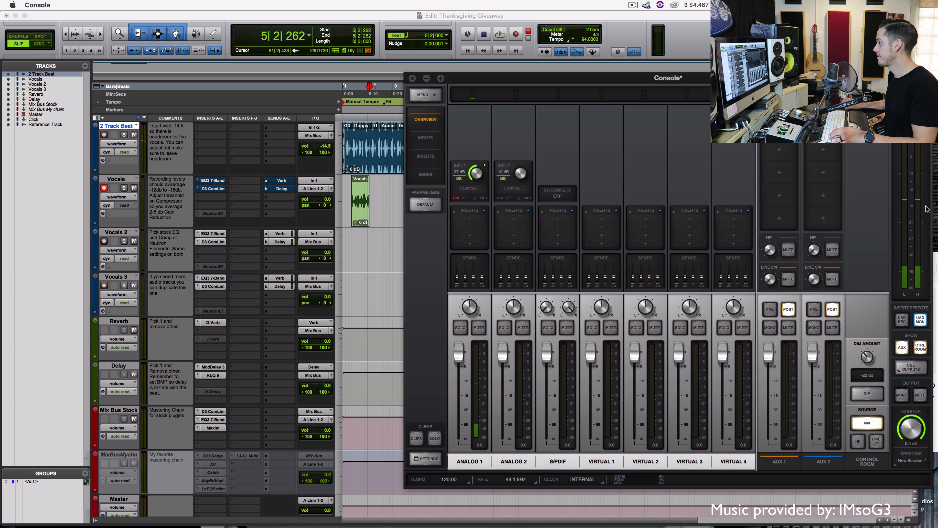
{"action": "left_click", "coordinate": [479, 328]}
{"action": "left_click", "coordinate": [412, 78]}
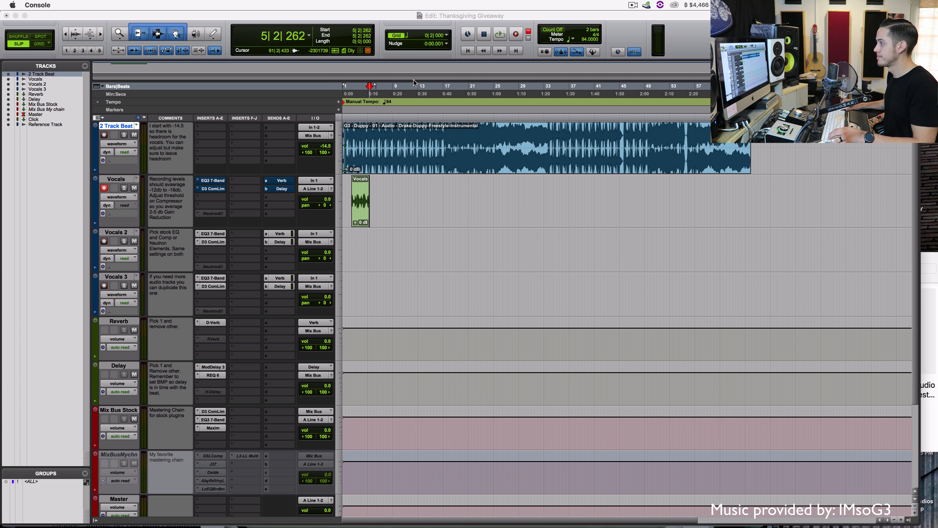
{"action": "left_click", "coordinate": [357, 217]}
{"action": "key", "text": "BackSpace"}
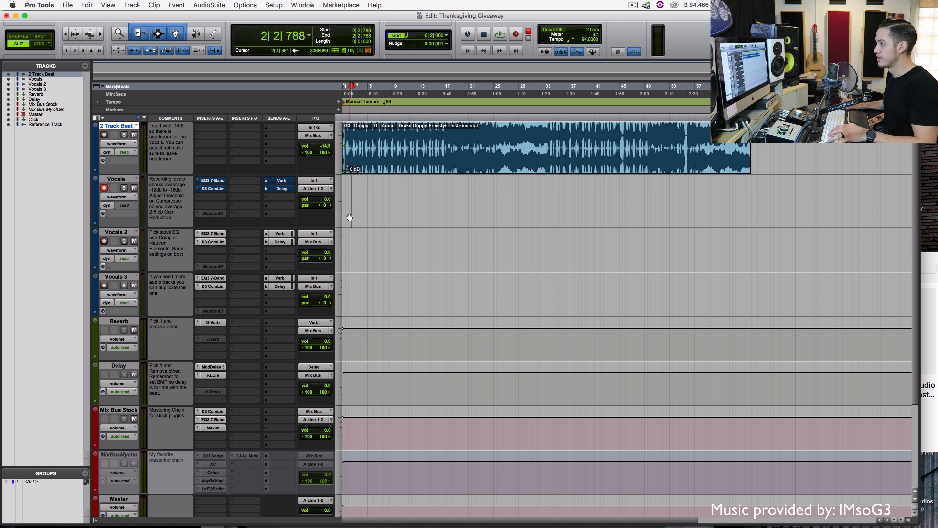
{"action": "left_click", "coordinate": [104, 189]}
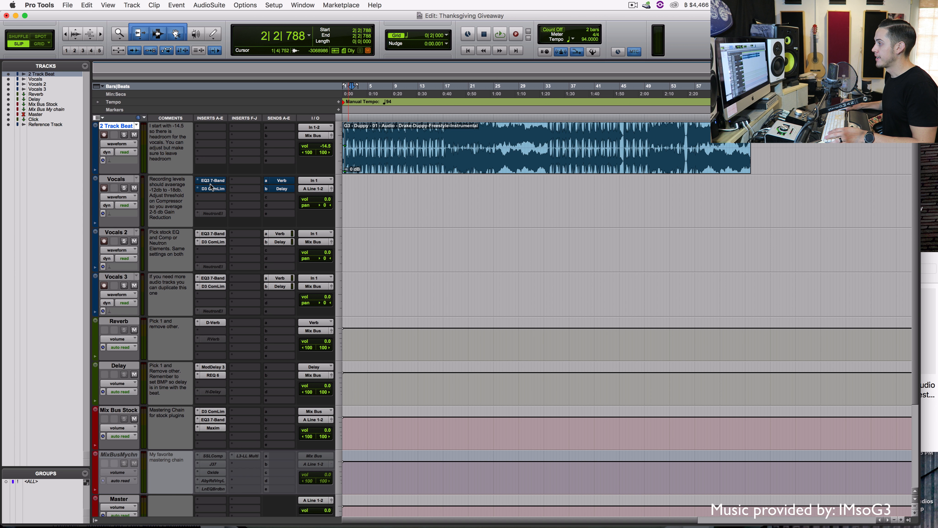
Drop the Verse stem onto the Vocals track and delete the purple Verse.R clip
{"action": "left_click", "coordinate": [929, 262]}
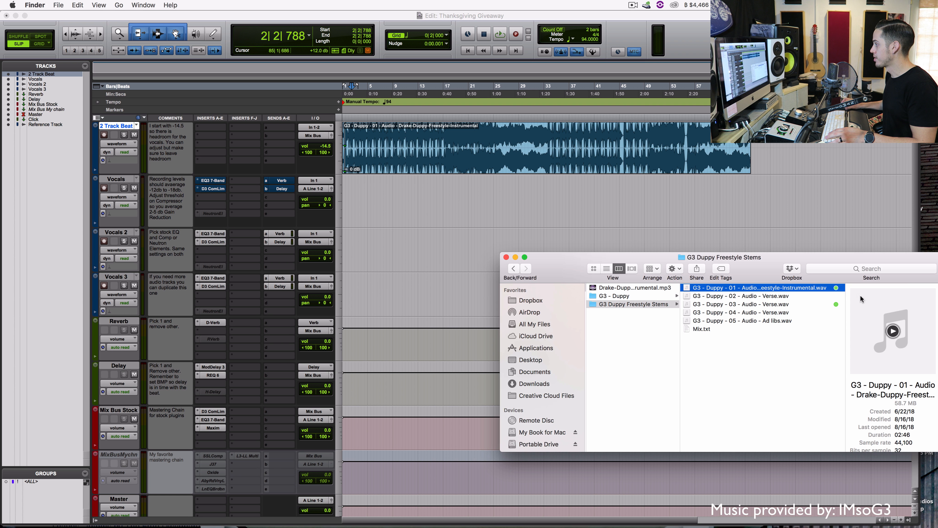
{"action": "left_click_drag", "start_coordinate": [761, 304], "coordinate": [358, 200]}
{"action": "left_click", "coordinate": [436, 293]}
{"action": "left_click", "coordinate": [431, 260]}
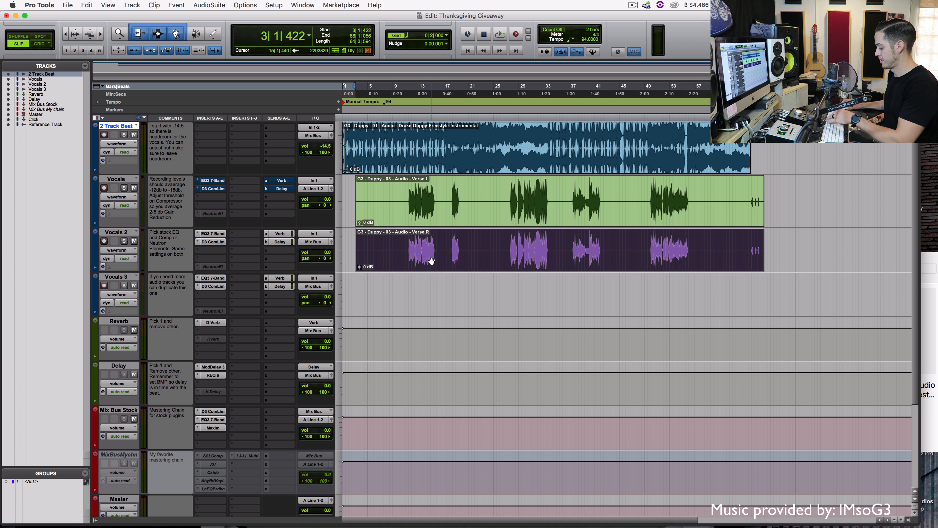
{"action": "key", "text": "Delete"}
Slide the Verse.L clip to the session start and show the Vocals EQ3 7-Band window
{"action": "left_click_drag", "start_coordinate": [439, 223], "coordinate": [322, 204]}
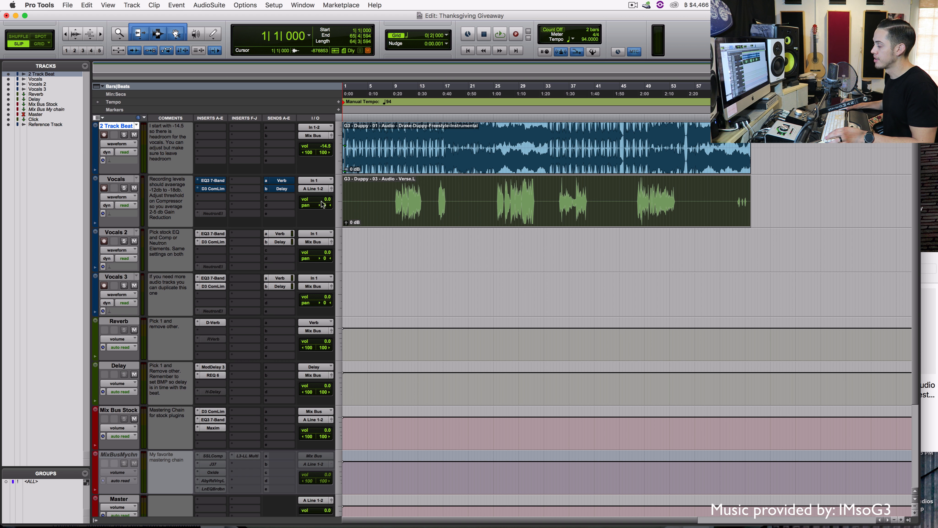
{"action": "left_click", "coordinate": [396, 188]}
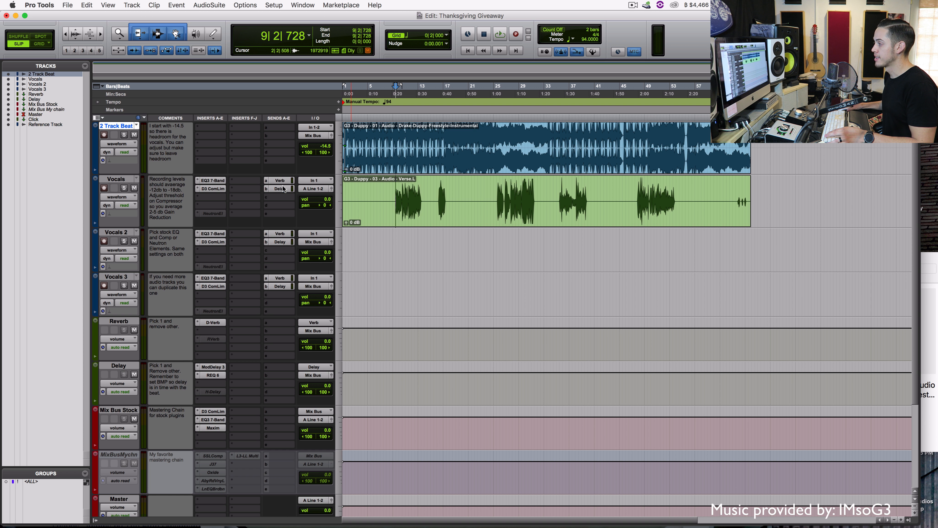
{"action": "left_click", "coordinate": [211, 181]}
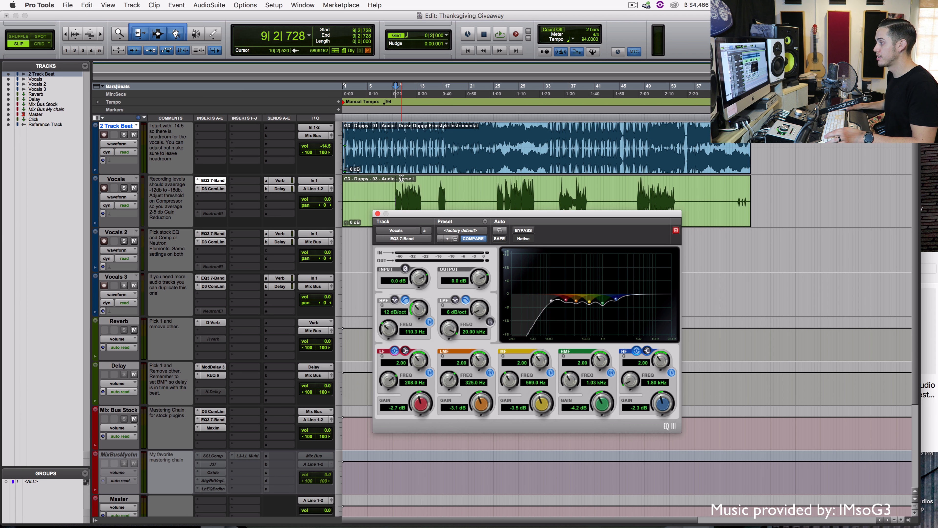
Solo the Vocals track and mute its Delay and Verb sends
{"action": "left_click", "coordinate": [397, 191]}
{"action": "left_click", "coordinate": [125, 188]}
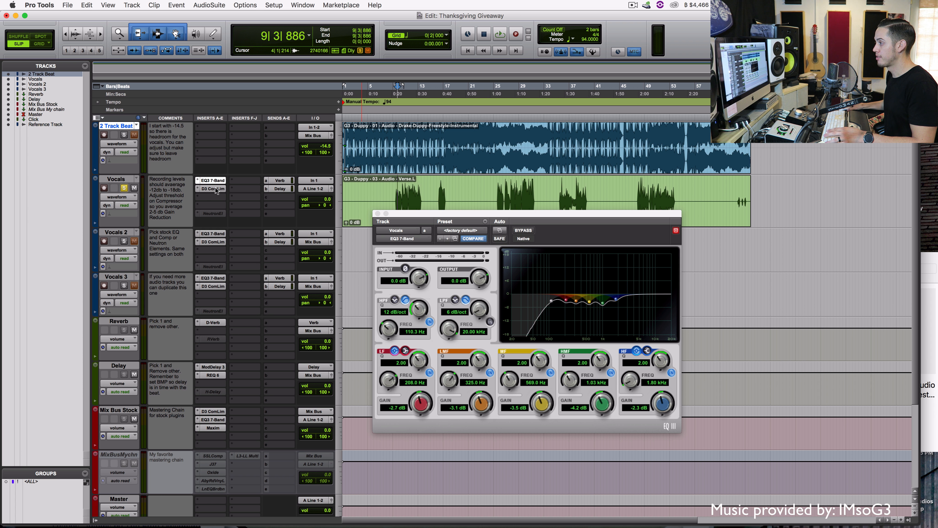
{"action": "left_click_drag", "start_coordinate": [216, 190], "coordinate": [217, 185]}
{"action": "left_click", "coordinate": [276, 189], "text": "super"}
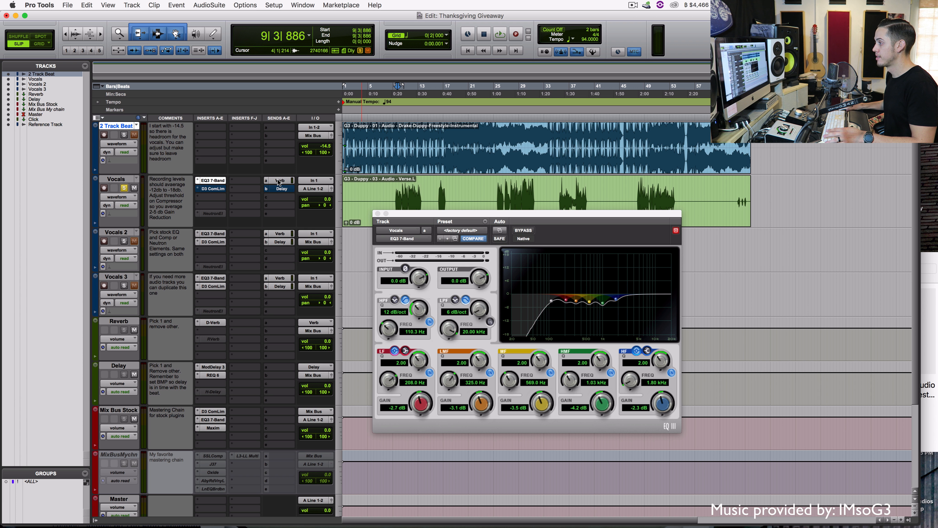
{"action": "left_click", "coordinate": [279, 181], "text": "super"}
Play from 9|1|850, comparing the vocal with EQ3 bypassed and active, then stop
{"action": "left_click", "coordinate": [395, 192]}
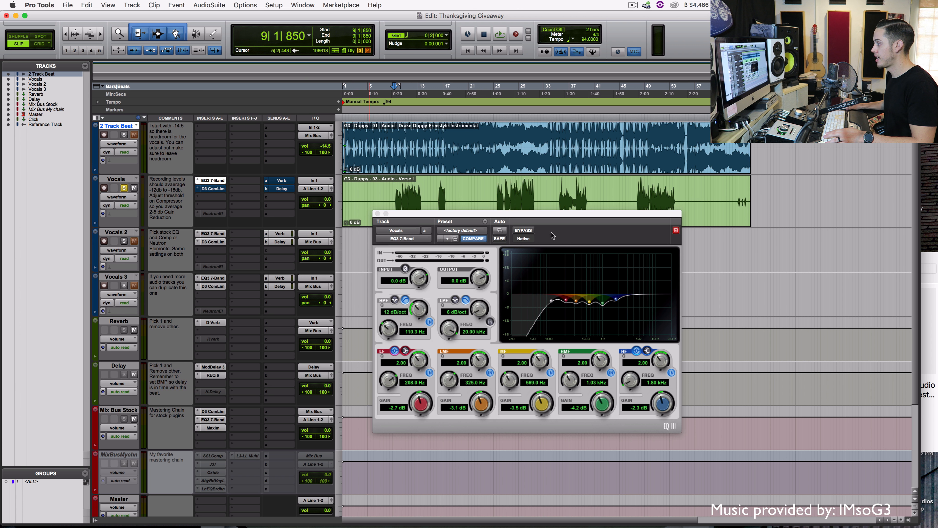
{"action": "left_click", "coordinate": [527, 233]}
{"action": "key", "text": "space"}
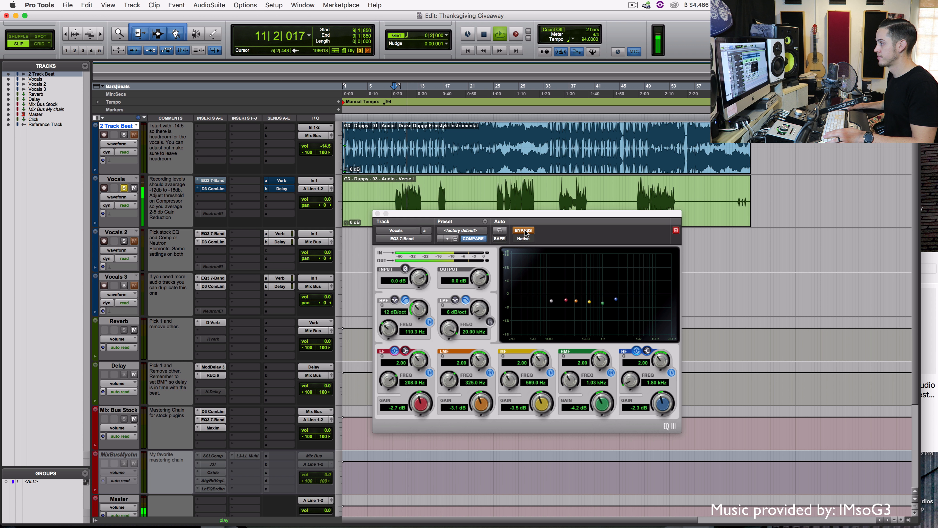
{"action": "left_click", "coordinate": [525, 230]}
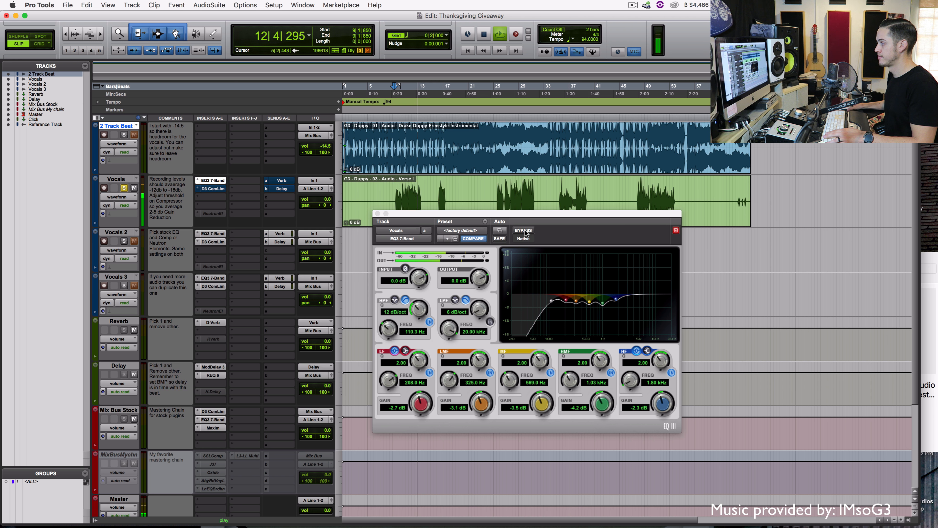
{"action": "key", "text": "space"}
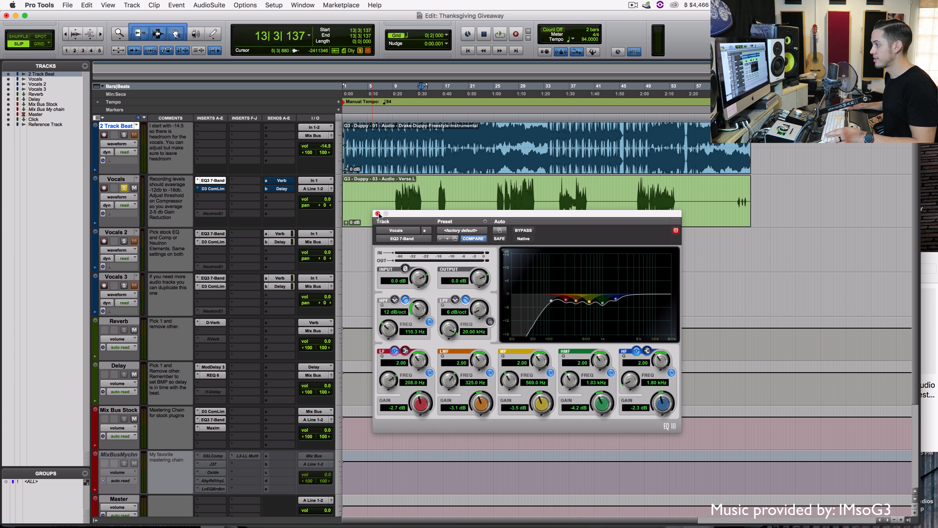
Show the Vocals Dyn3 Compressor/Limiter and briefly audition the vocal clip
{"action": "left_click", "coordinate": [214, 189]}
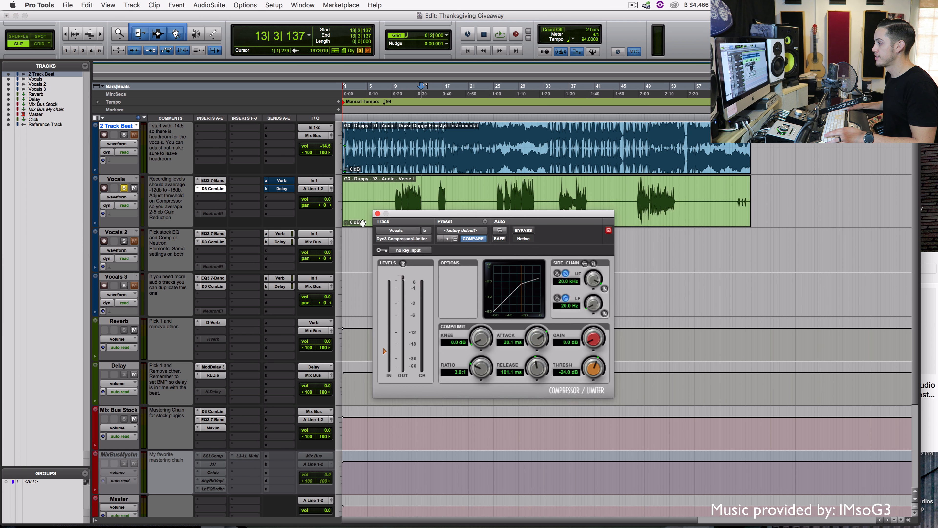
{"action": "left_click", "coordinate": [396, 192]}
{"action": "key", "text": "space"}
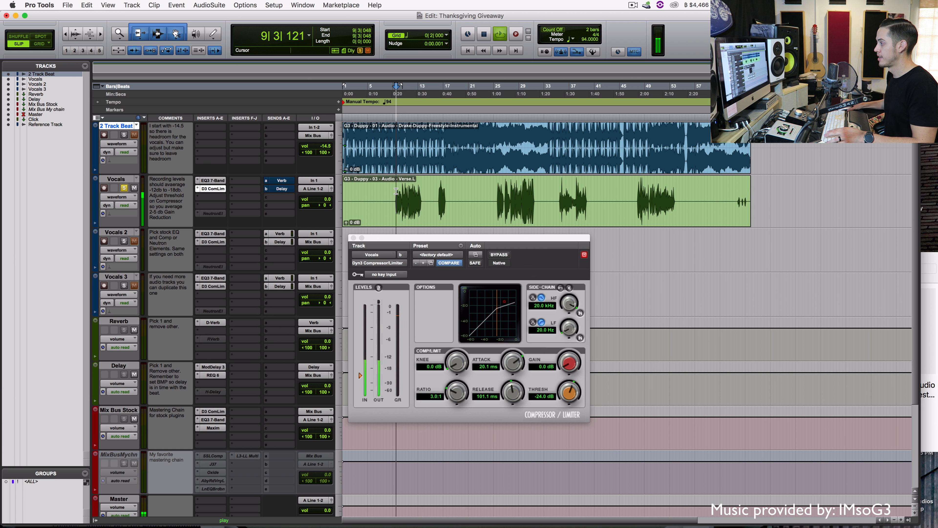
{"action": "key", "text": "space"}
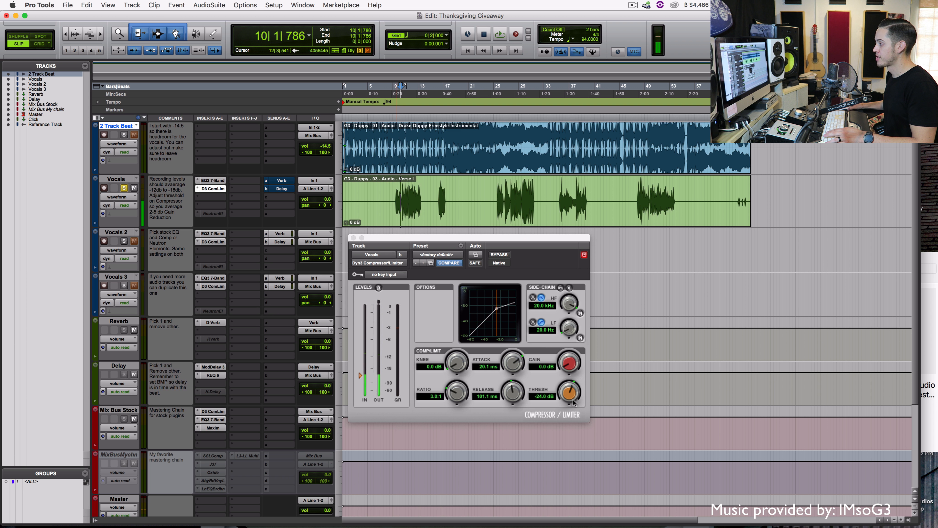
Adjust the compressor threshold to -21.6 dB while auditioning from bars 9 and 26
{"action": "left_click_drag", "start_coordinate": [570, 392], "coordinate": [563, 255]}
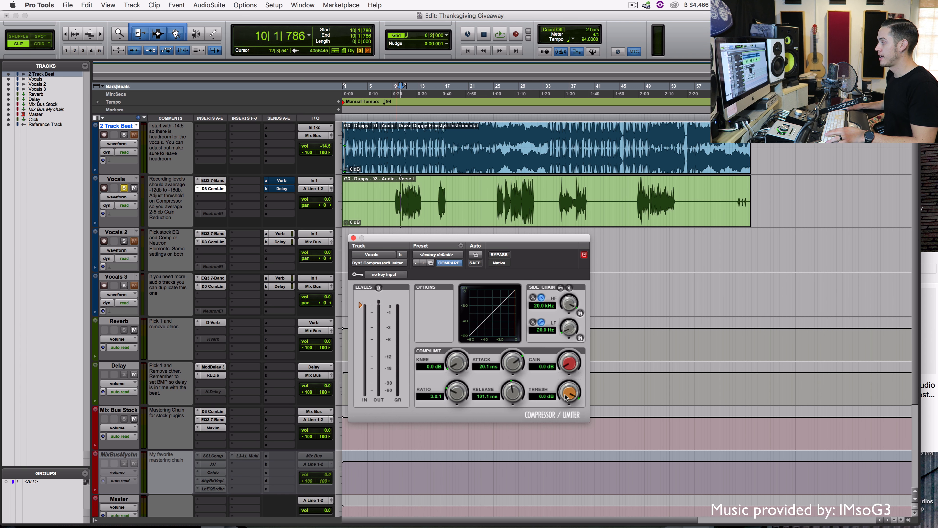
{"action": "left_click", "coordinate": [397, 192]}
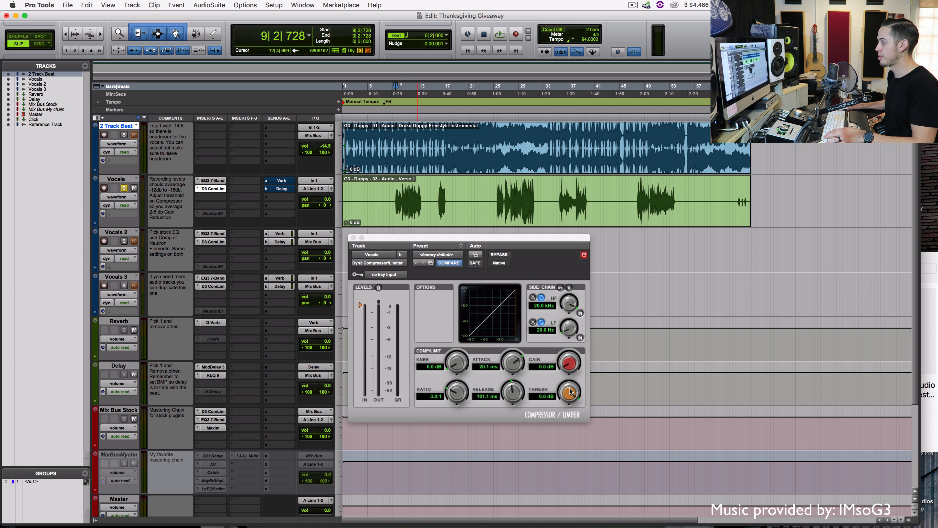
{"action": "key", "text": "space"}
{"action": "left_click_drag", "start_coordinate": [569, 390], "coordinate": [563, 418]}
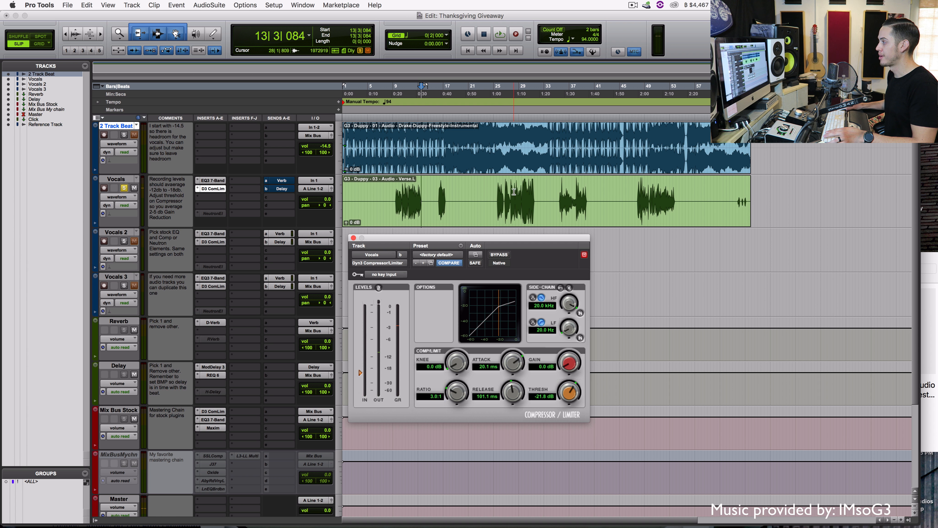
{"action": "left_click", "coordinate": [504, 188]}
{"action": "key", "text": "space"}
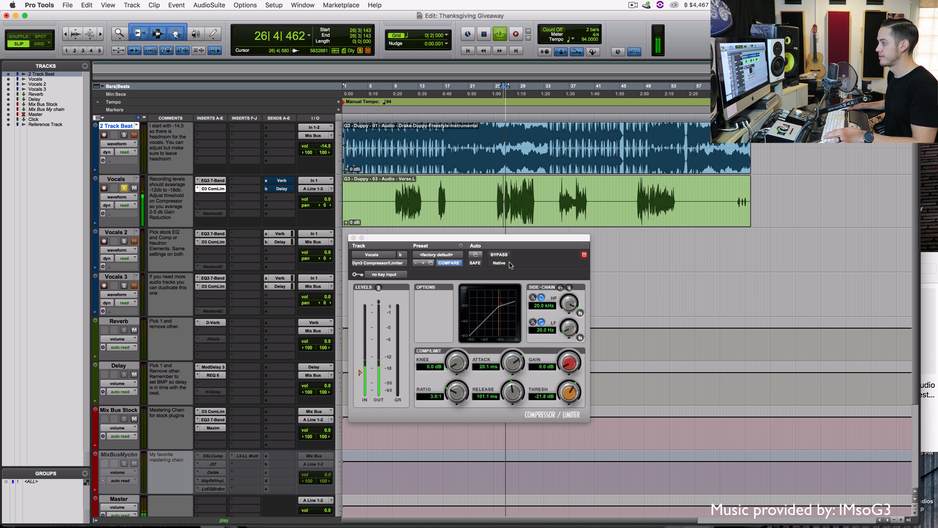
{"action": "key", "text": "space"}
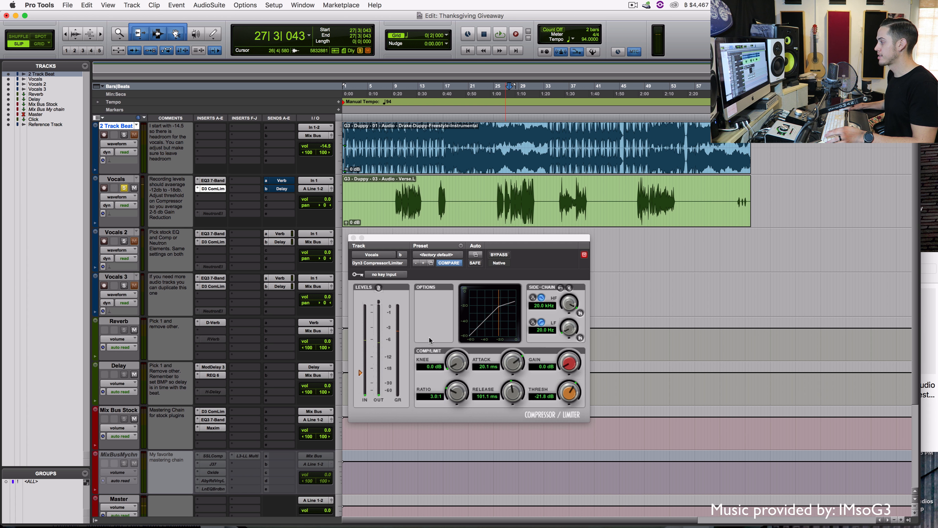
Raise the makeup gain to 3.4 dB and A/B the compressor bypass during playback
{"action": "left_click", "coordinate": [570, 365]}
{"action": "left_click_drag", "start_coordinate": [570, 362], "coordinate": [570, 347]}
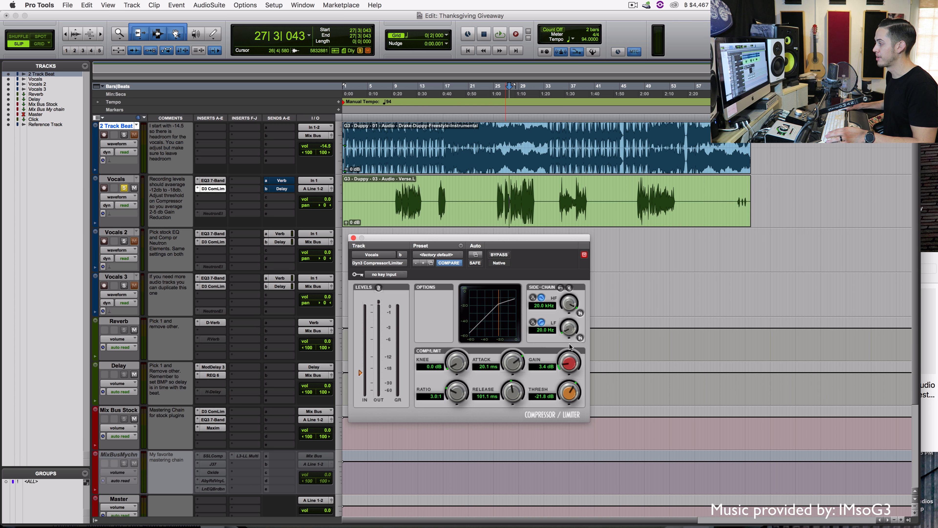
{"action": "left_click", "coordinate": [498, 212]}
{"action": "key", "text": "space"}
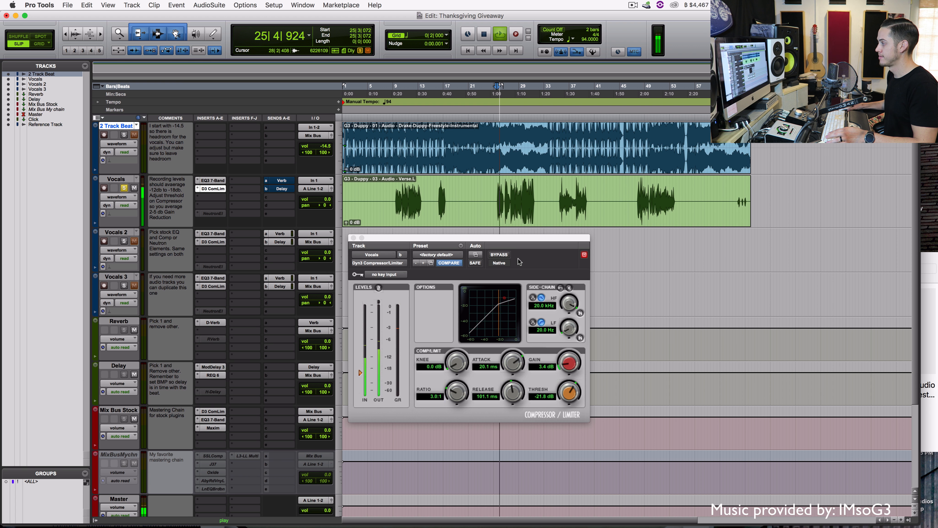
{"action": "left_click", "coordinate": [499, 255]}
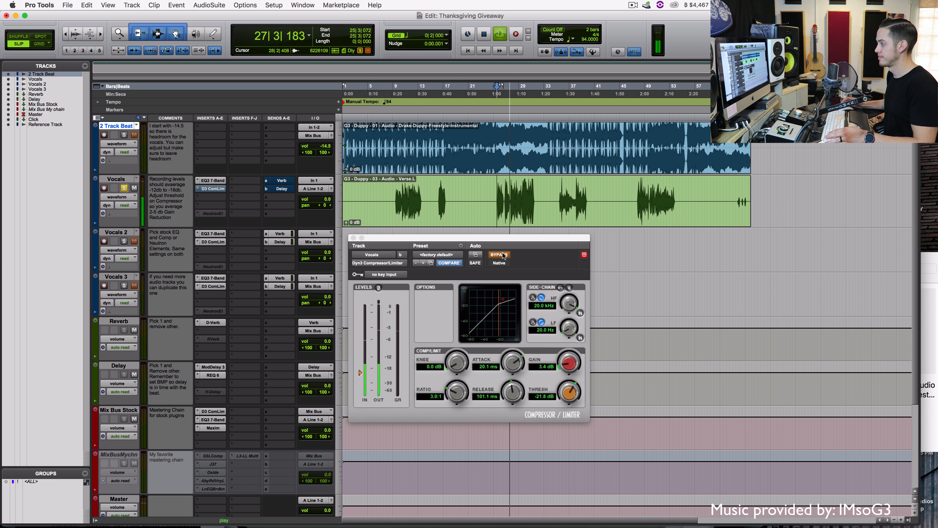
{"action": "left_click", "coordinate": [504, 255]}
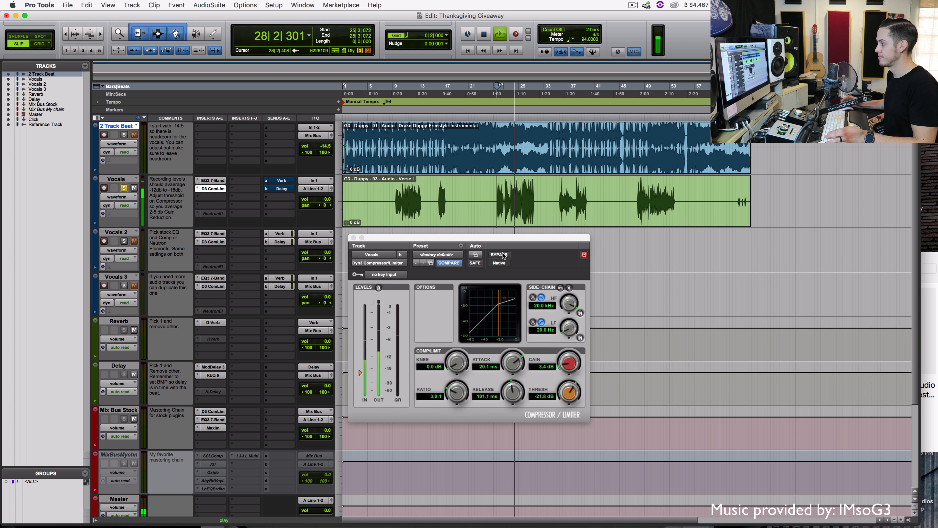
{"action": "key", "text": "space"}
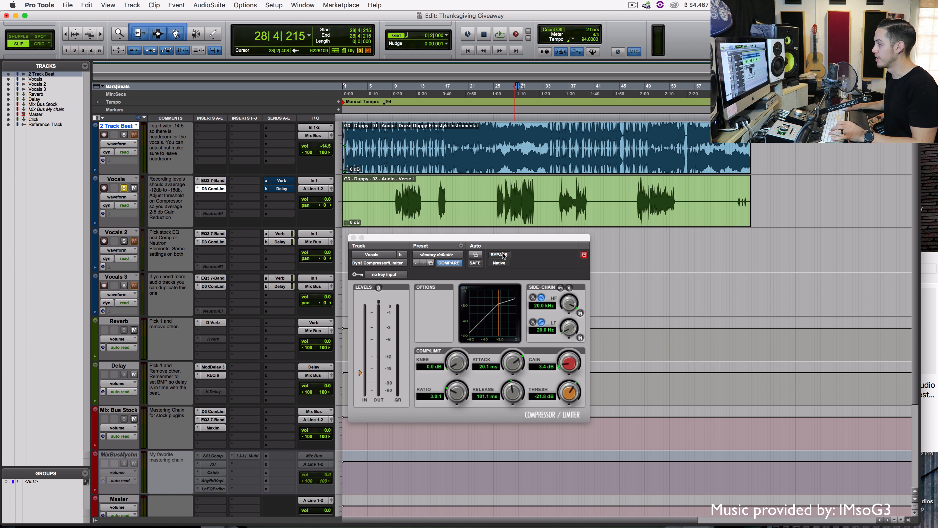
Close the compressor, unmute the Vocals Verb send, and show the Reverb track's D-Verb
{"action": "left_click", "coordinate": [354, 238]}
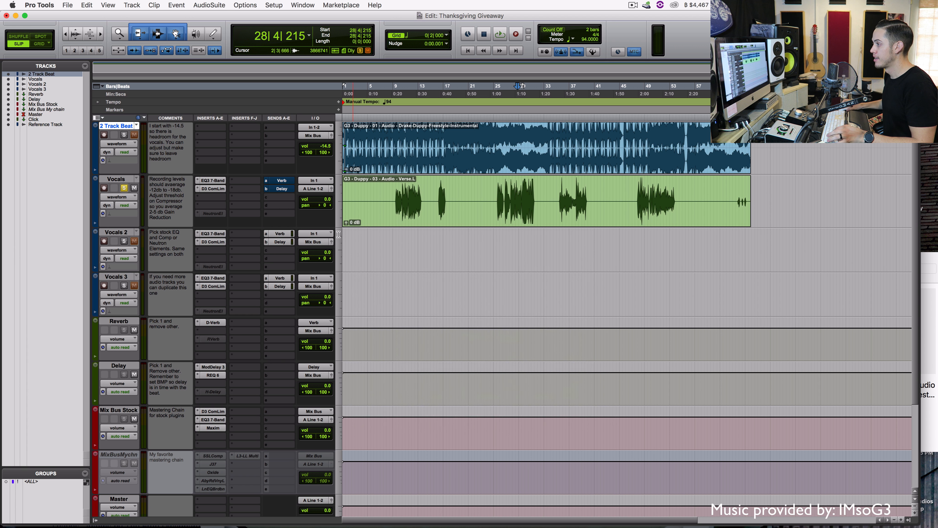
{"action": "left_click", "coordinate": [283, 180], "text": "super"}
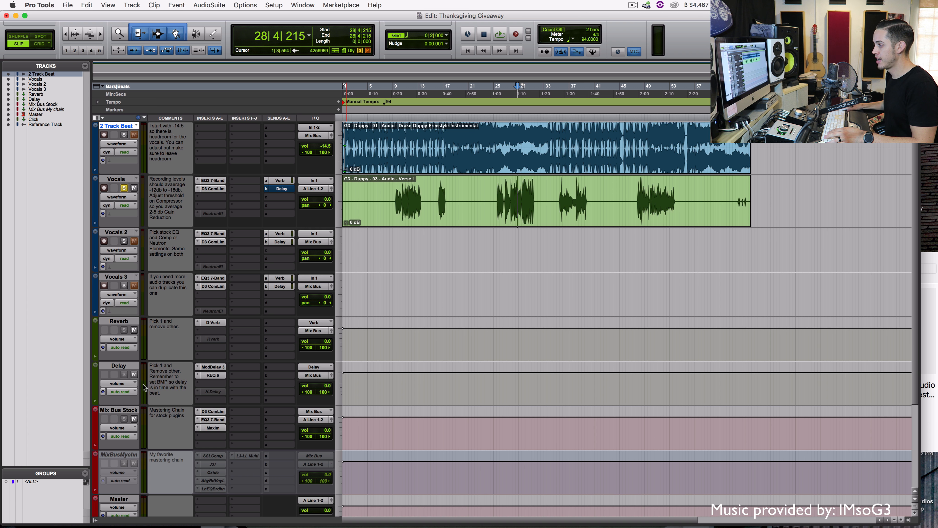
{"action": "left_click", "coordinate": [123, 320]}
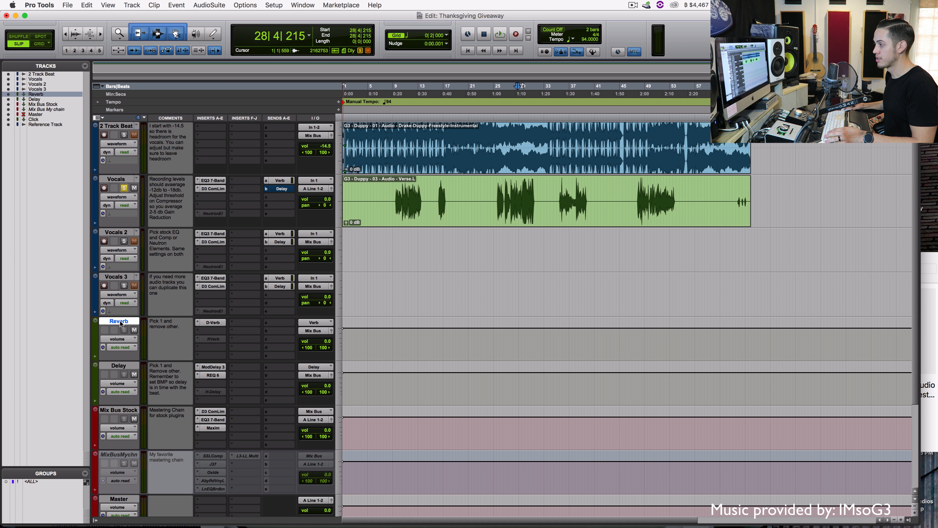
{"action": "left_click", "coordinate": [211, 323]}
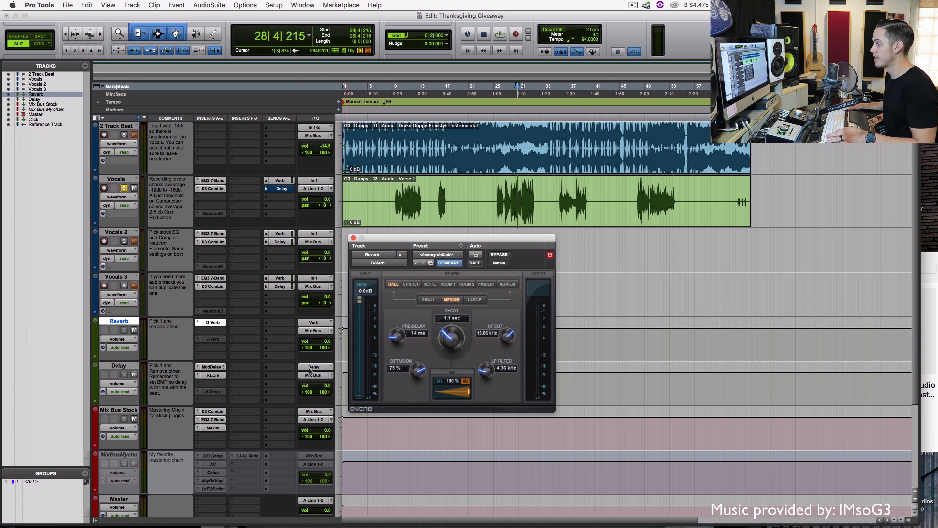
Play from bar 9 and set the Vocals Verb send level to -16.1
{"action": "left_click", "coordinate": [395, 207]}
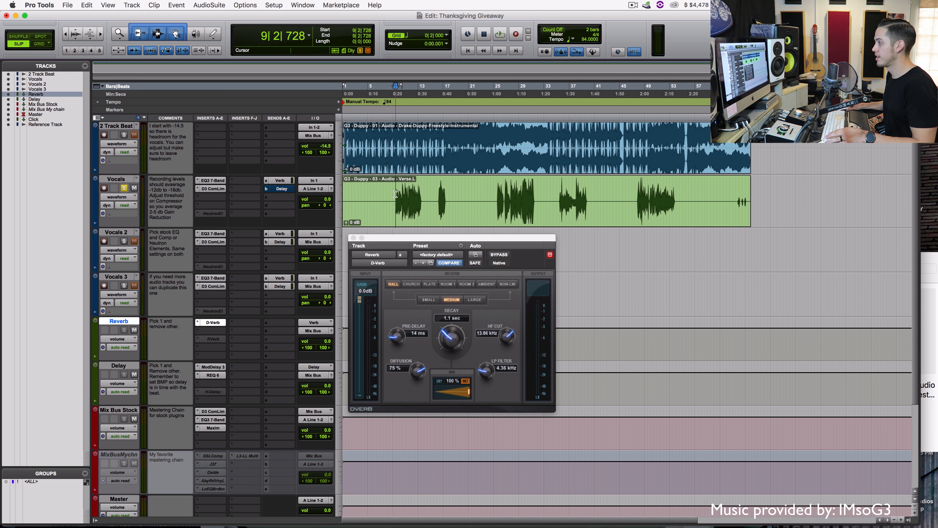
{"action": "key", "text": "space"}
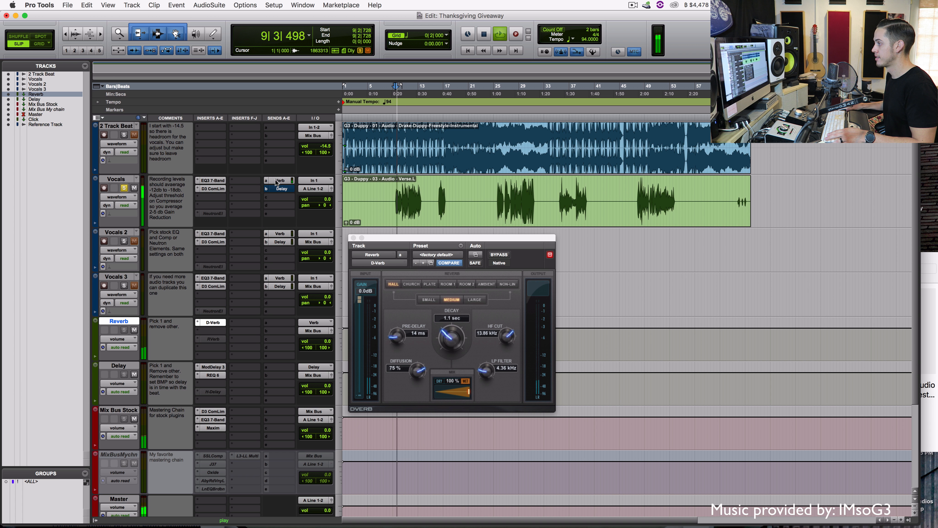
{"action": "left_click", "coordinate": [278, 181]}
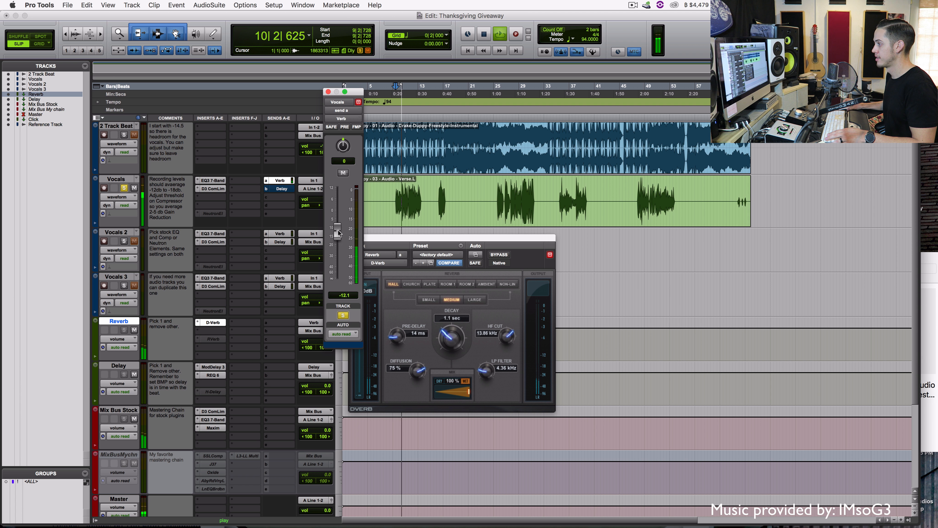
{"action": "mouse_move", "coordinate": [338, 247]}
{"action": "left_mouse_down"}
{"action": "mouse_move", "coordinate": [339, 268]}
{"action": "mouse_move", "coordinate": [339, 218]}
{"action": "mouse_move", "coordinate": [339, 240]}
{"action": "left_mouse_up"}
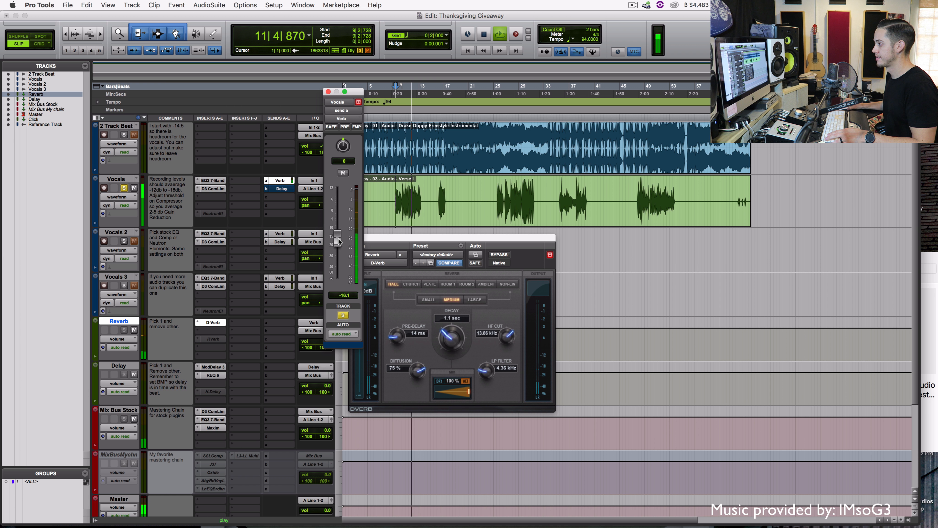
{"action": "key", "text": "space"}
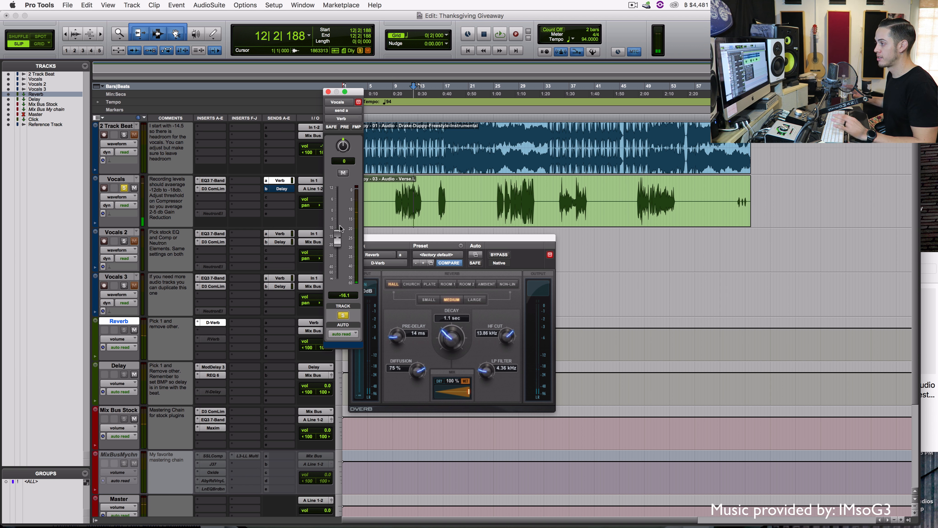
Toggle the Verb send mute off again and close the send level window
{"action": "left_click", "coordinate": [342, 173]}
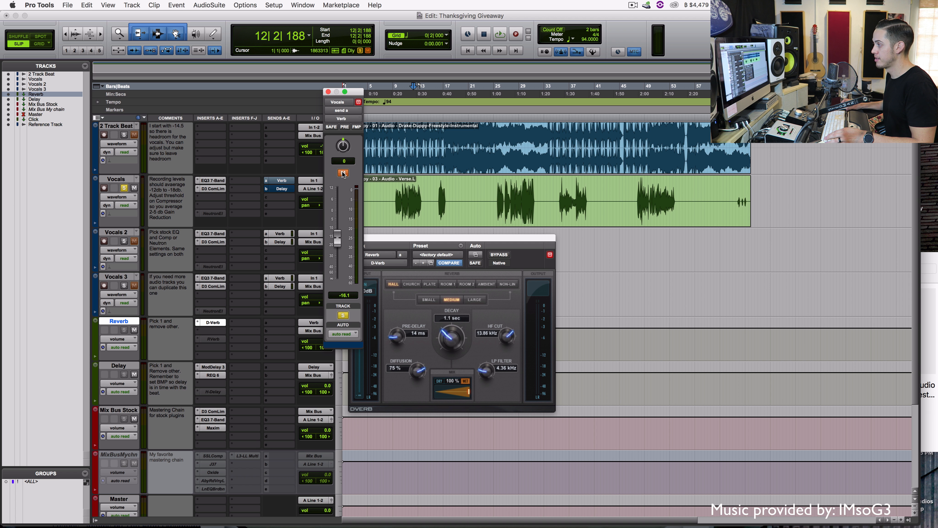
{"action": "left_click", "coordinate": [343, 173]}
{"action": "left_click", "coordinate": [396, 200]}
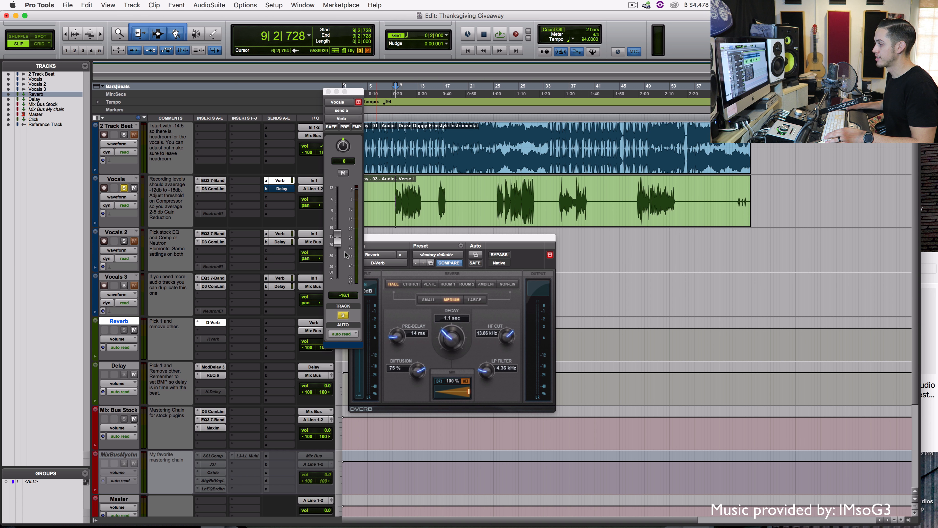
{"action": "left_click", "coordinate": [328, 91]}
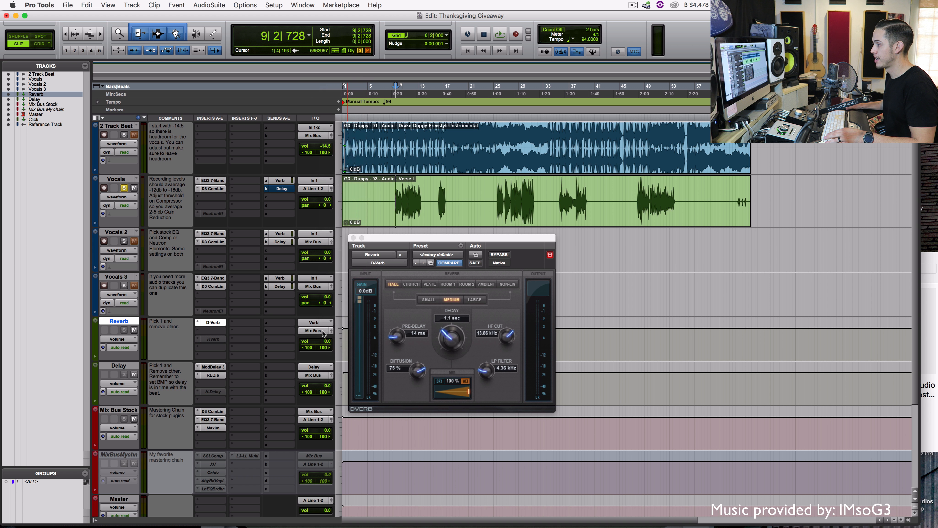
Make D-Verb inactive, activate the RVerb on the Reverb track, and show its window
{"action": "right_click", "coordinate": [213, 322]}
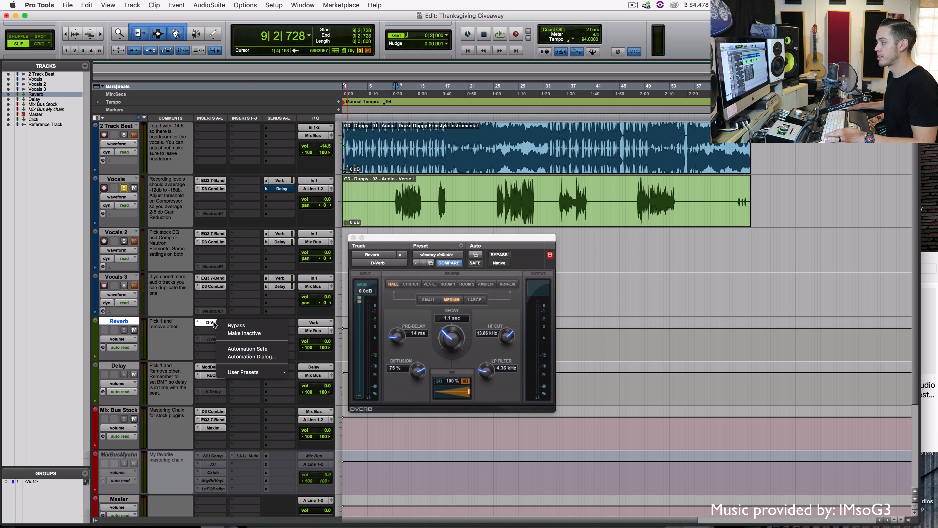
{"action": "left_click", "coordinate": [223, 331]}
{"action": "right_click", "coordinate": [209, 339]}
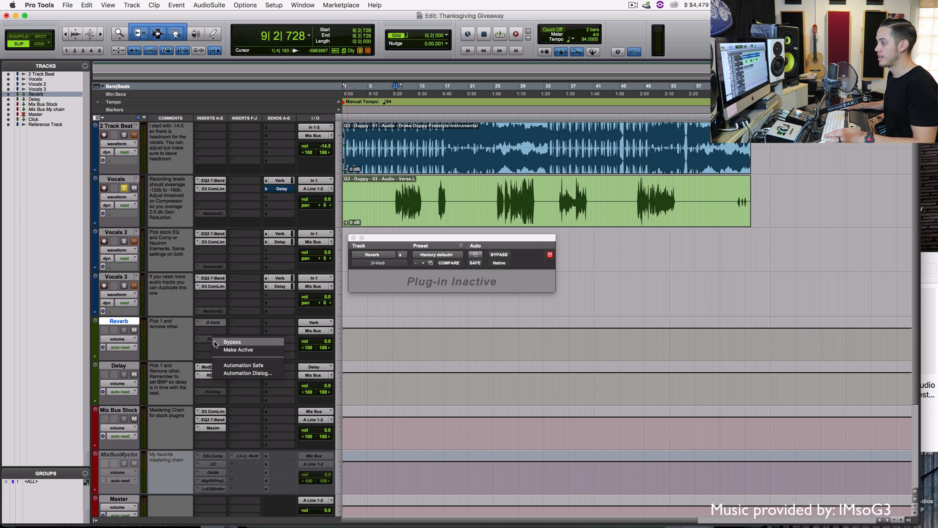
{"action": "left_click", "coordinate": [217, 344]}
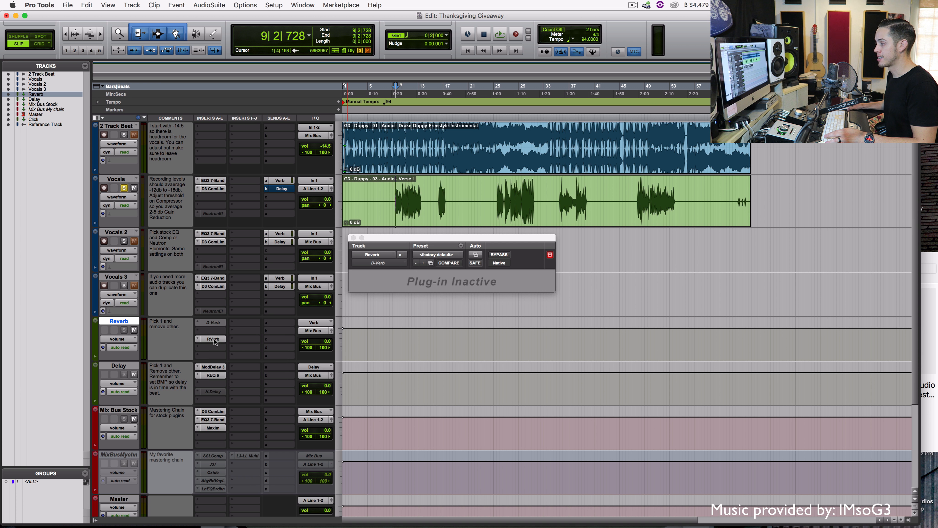
{"action": "left_click", "coordinate": [213, 339]}
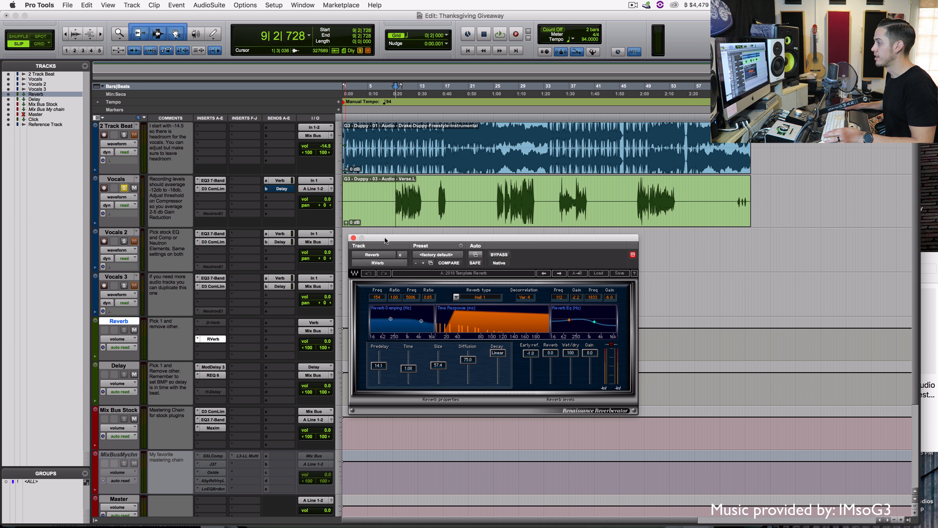
{"action": "left_click_drag", "start_coordinate": [385, 240], "coordinate": [379, 237]}
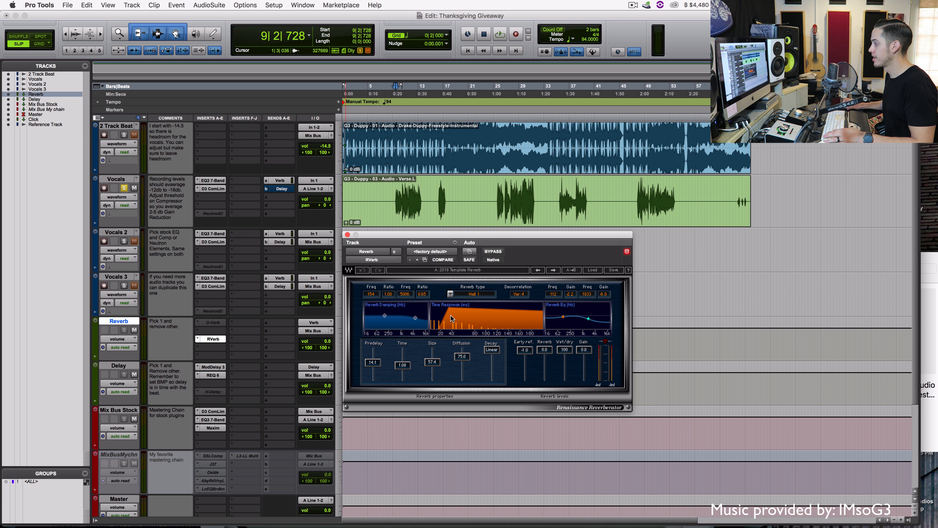
Audition RVerb while adjusting the Vocals Verb send level to -17.2
{"action": "key", "text": "space"}
{"action": "left_click", "coordinate": [280, 183]}
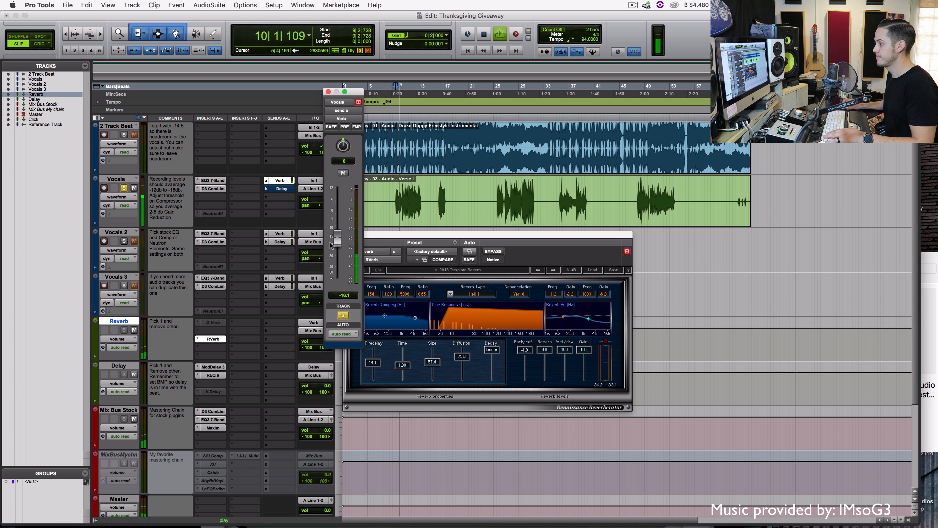
{"action": "mouse_move", "coordinate": [337, 237]}
{"action": "left_mouse_down"}
{"action": "mouse_move", "coordinate": [337, 271]}
{"action": "mouse_move", "coordinate": [339, 231]}
{"action": "mouse_move", "coordinate": [337, 239]}
{"action": "left_mouse_up"}
{"action": "key", "text": "space"}
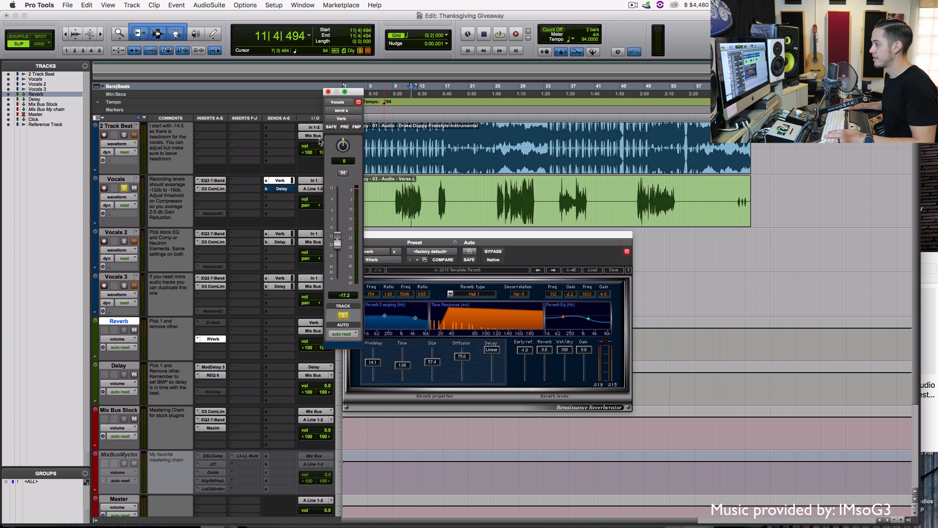
Make RVerb inactive again and close the Verb send window
{"action": "right_click", "coordinate": [213, 338]}
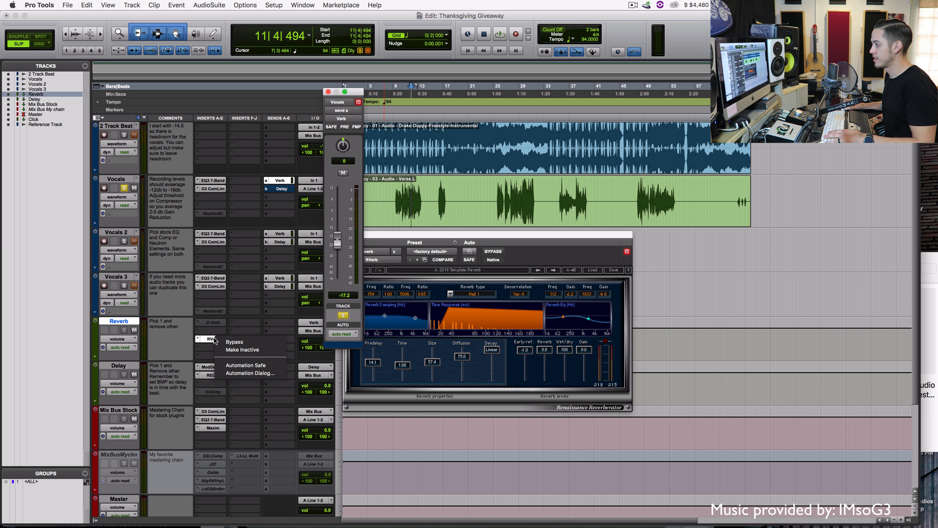
{"action": "left_click", "coordinate": [229, 350]}
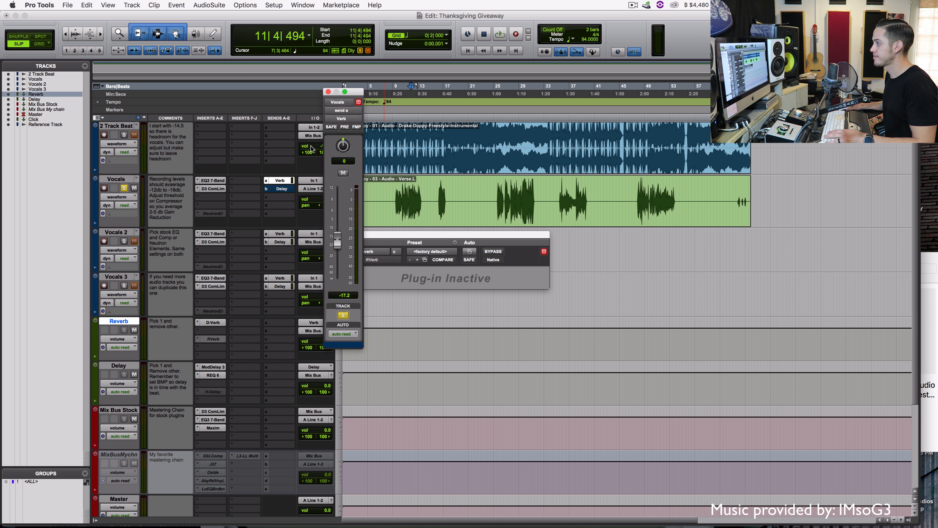
{"action": "left_click", "coordinate": [328, 92]}
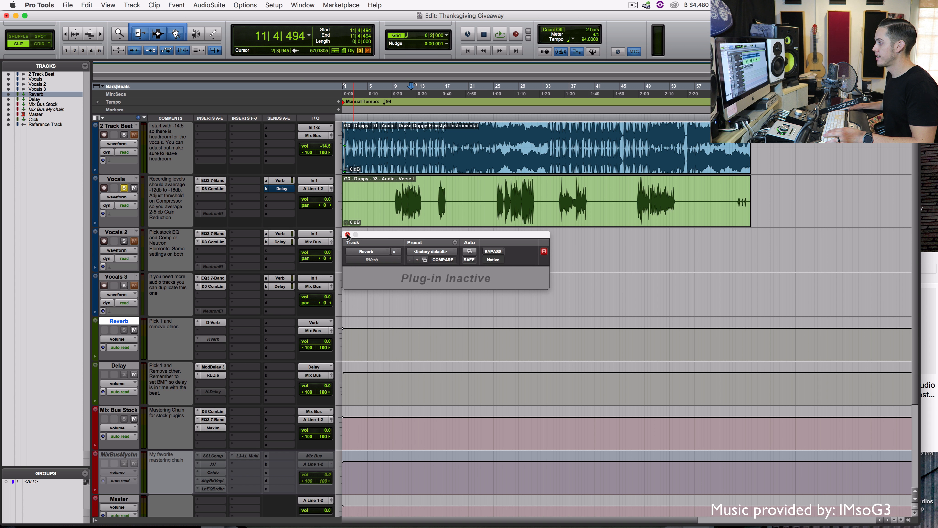
Close RVerb, view Mod Delay III, briefly activate then deactivate H-Delay, and show REQ 6
{"action": "left_click", "coordinate": [347, 235]}
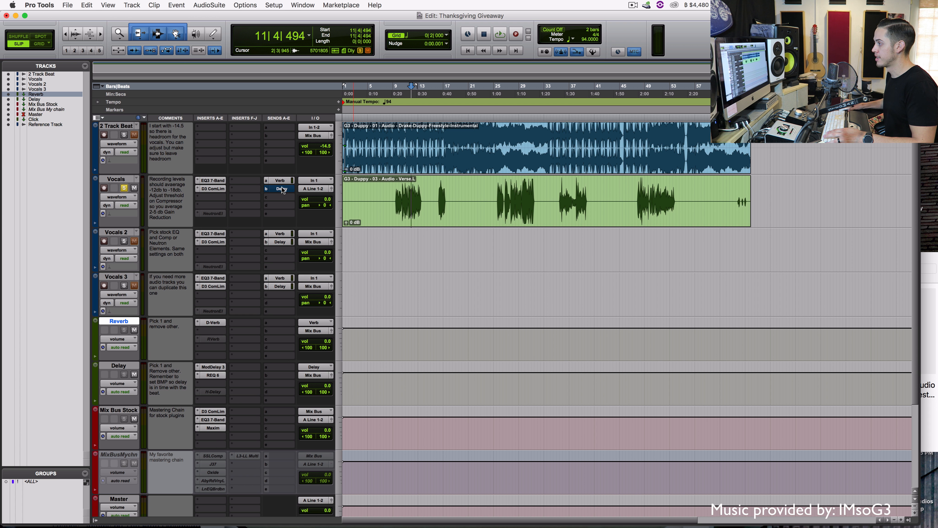
{"action": "left_click", "coordinate": [213, 367]}
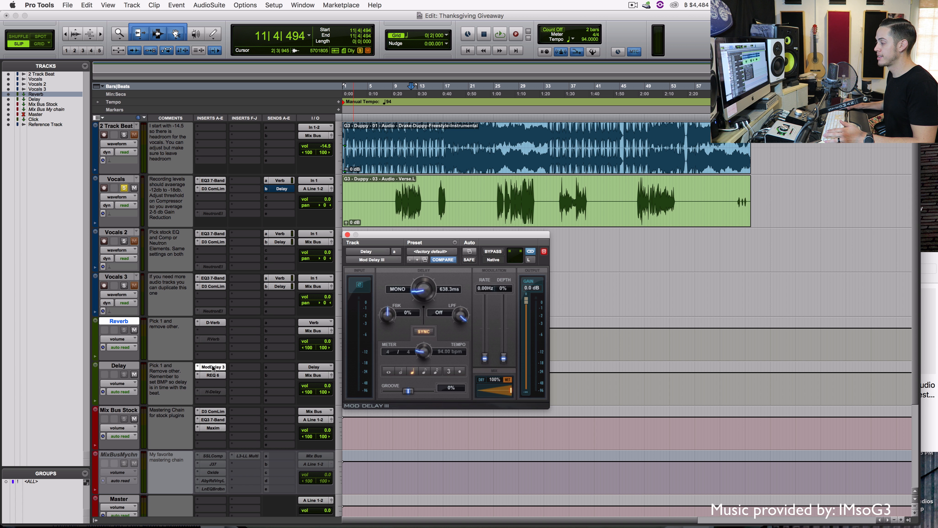
{"action": "left_click", "coordinate": [215, 393]}
{"action": "left_click", "coordinate": [221, 394], "text": "ctrl+super"}
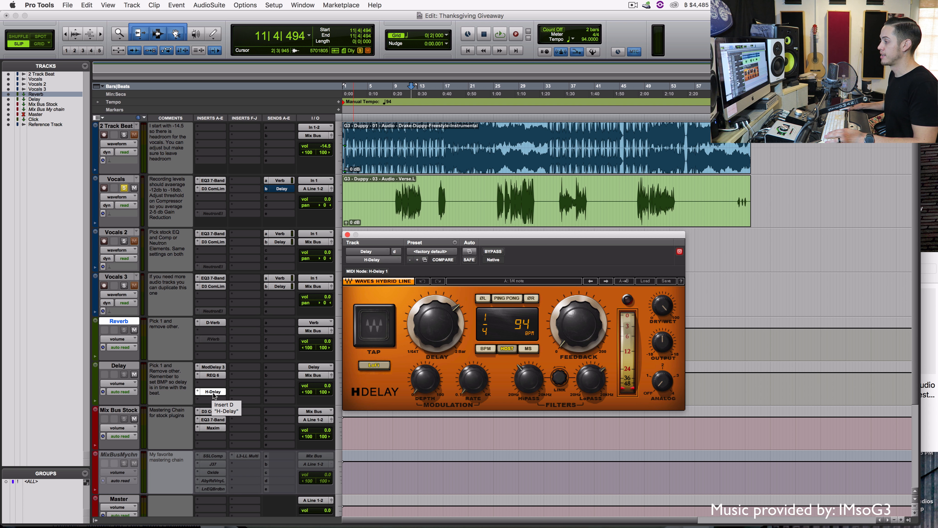
{"action": "right_click", "coordinate": [215, 394]}
{"action": "left_click", "coordinate": [231, 397]}
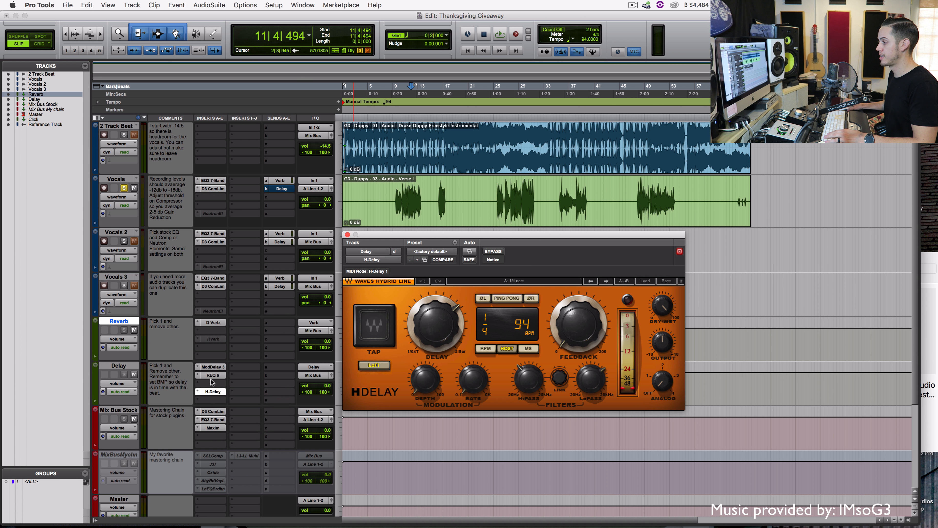
{"action": "left_click", "coordinate": [211, 375]}
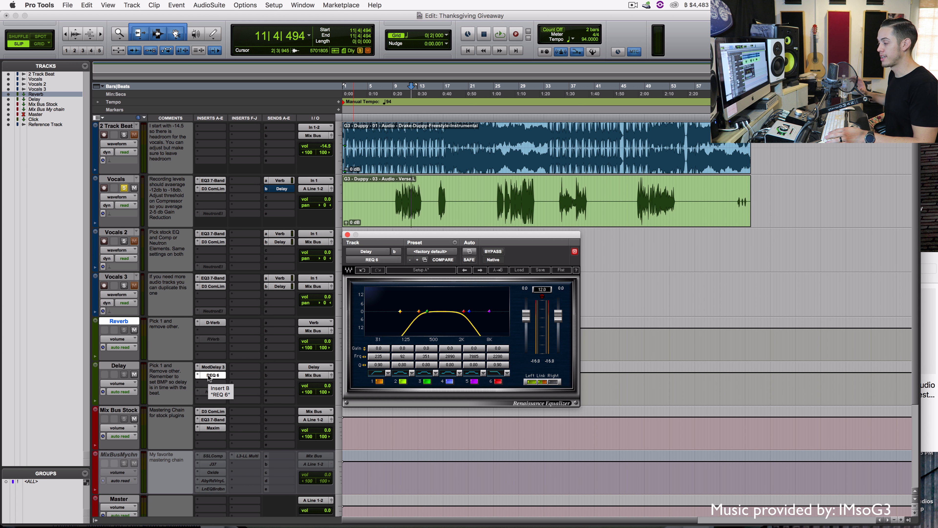
Show the Vocals Delay send level and play from bar 9 with Mod Delay III displayed
{"action": "left_click", "coordinate": [396, 200]}
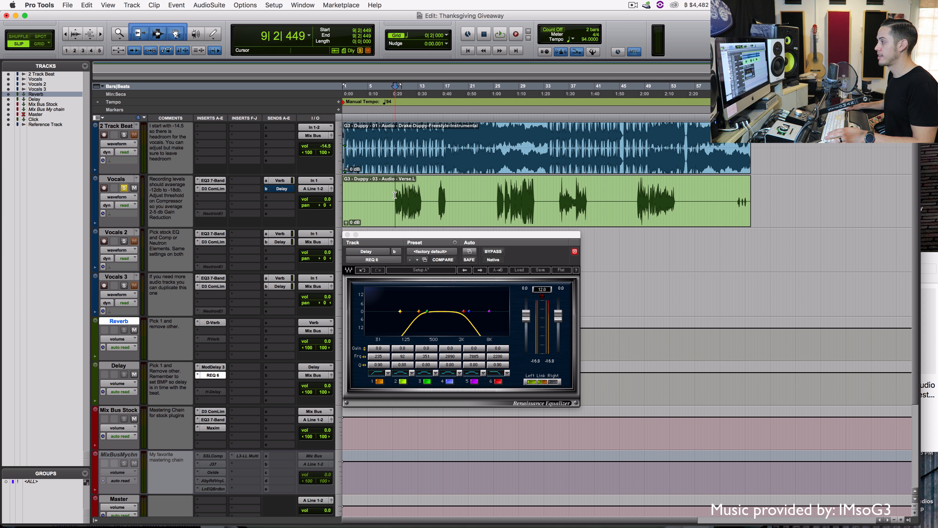
{"action": "left_click", "coordinate": [278, 191]}
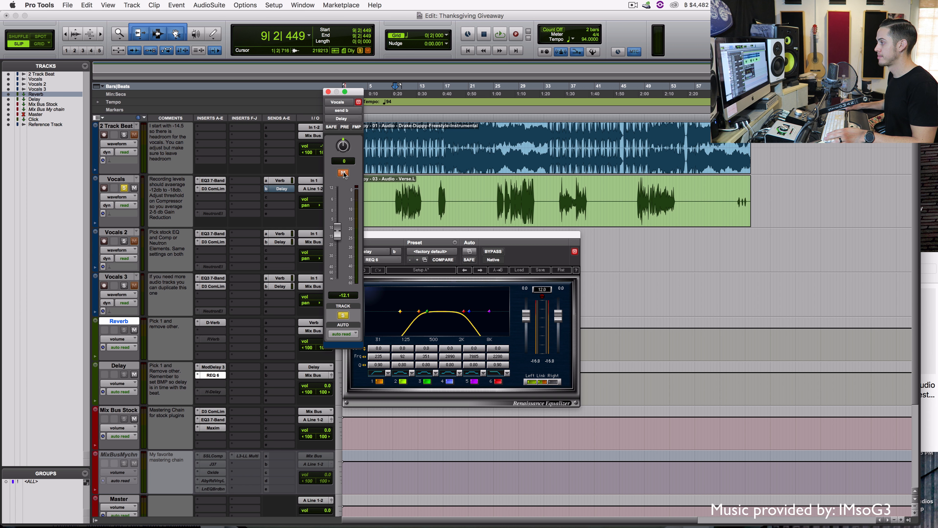
{"action": "key", "text": "space"}
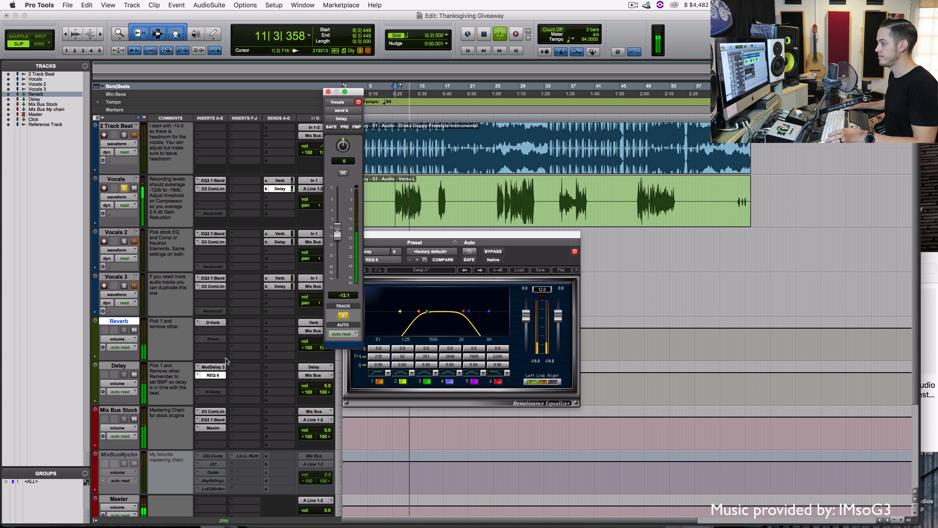
{"action": "left_click", "coordinate": [213, 368]}
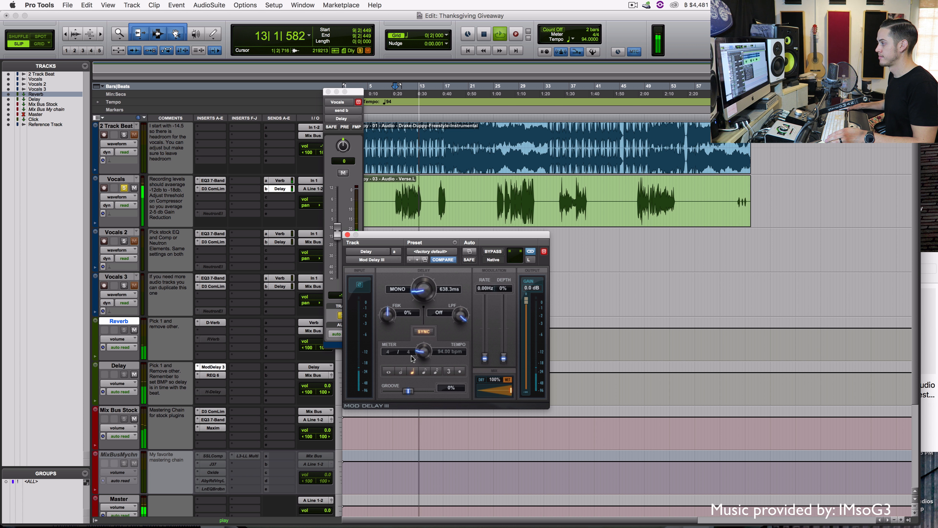
{"action": "key", "text": "space"}
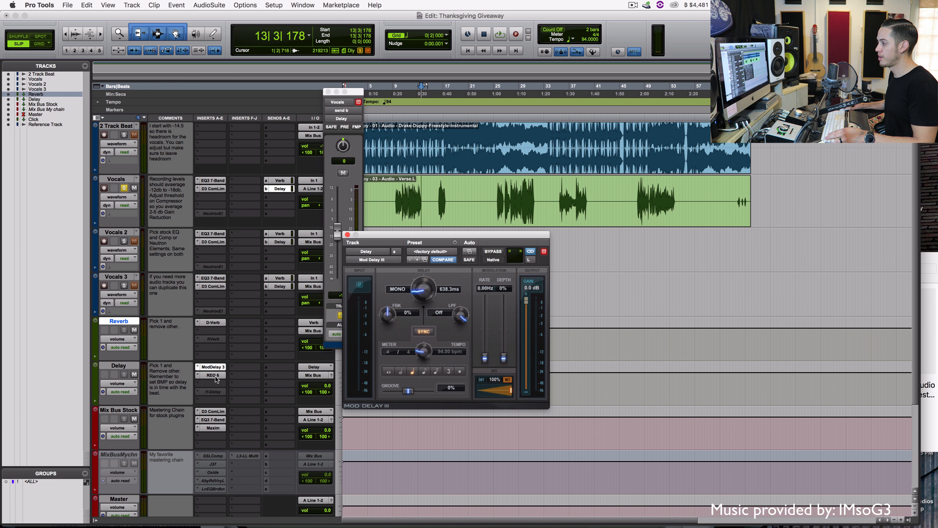
Replay the delay from bar 9, then close the Mod Delay III window
{"action": "left_click", "coordinate": [398, 214]}
{"action": "key", "text": "space"}
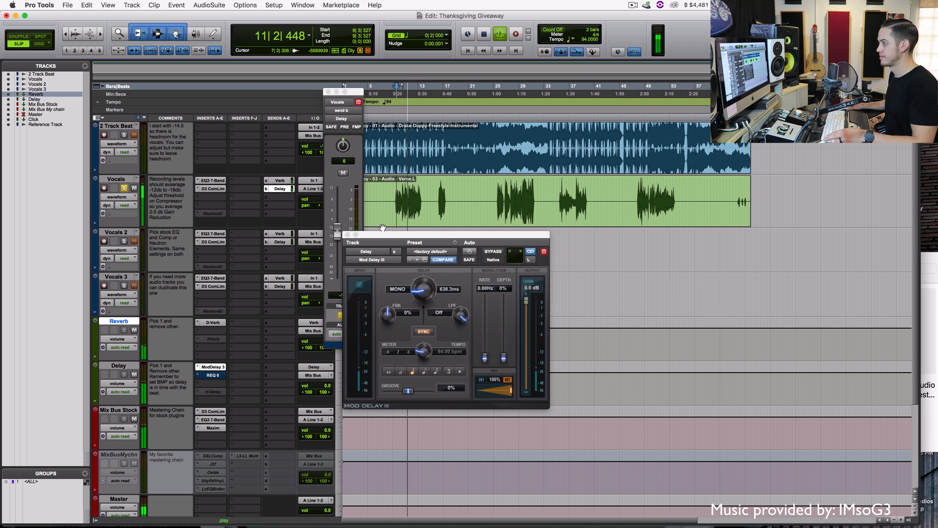
{"action": "key", "text": "space"}
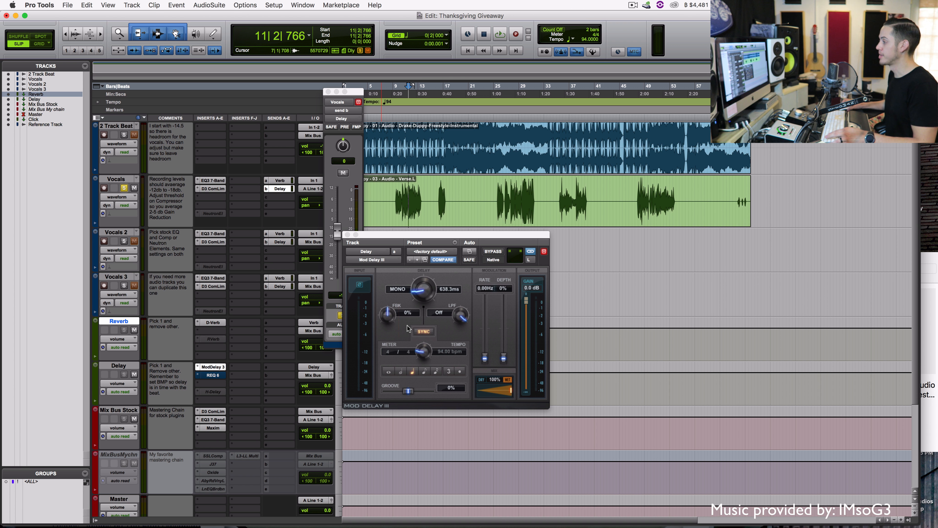
{"action": "left_click", "coordinate": [347, 235]}
{"action": "left_click", "coordinate": [212, 376]}
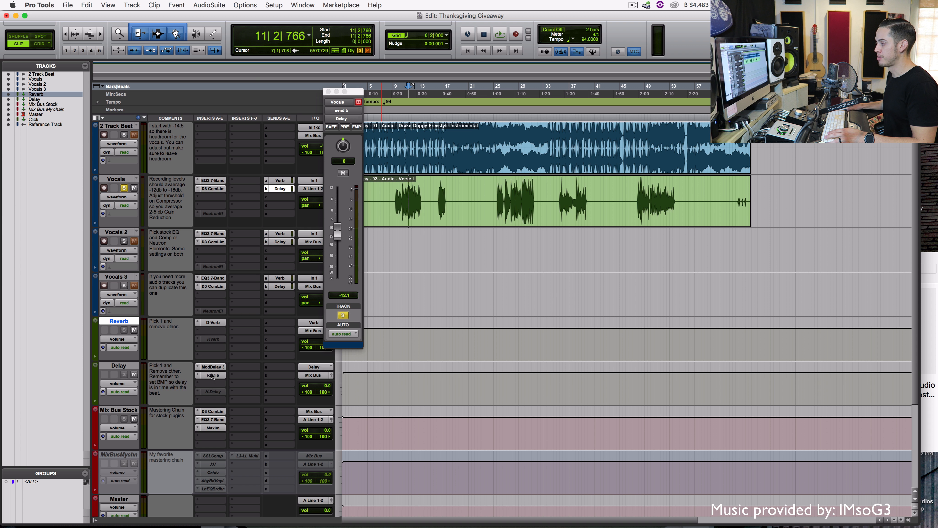
Deactivate ModDelay 3 and REQ 6 and activate H-Delay on the Delay track
{"action": "right_click", "coordinate": [211, 365]}
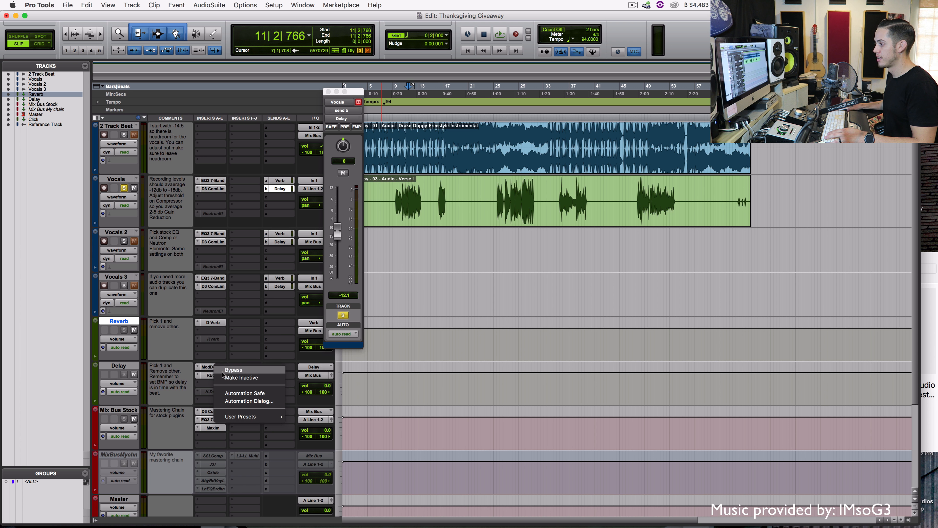
{"action": "left_click", "coordinate": [240, 374]}
{"action": "right_click", "coordinate": [212, 374]}
{"action": "left_click", "coordinate": [240, 385]}
{"action": "right_click", "coordinate": [213, 392]}
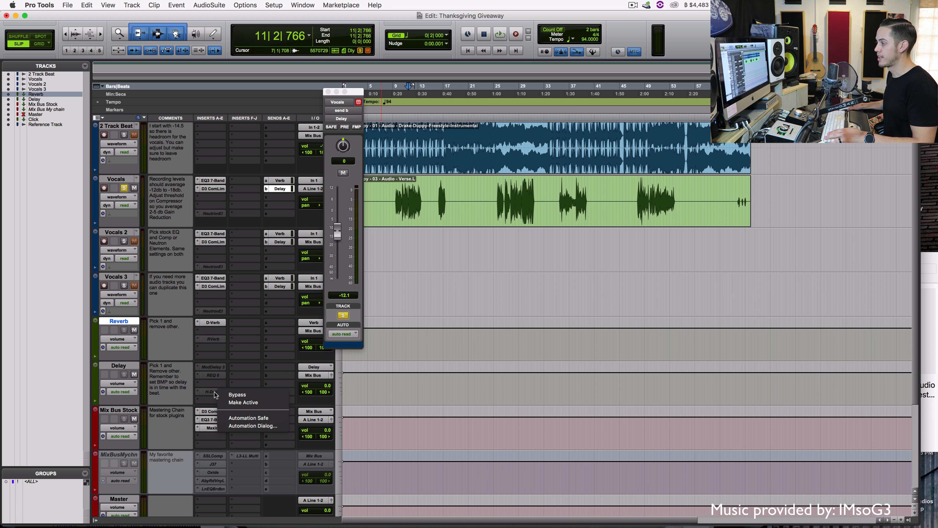
{"action": "left_click", "coordinate": [233, 402]}
Audition H-Delay from bar 9, then close its window and the Vocals Delay send window
{"action": "left_click", "coordinate": [398, 238]}
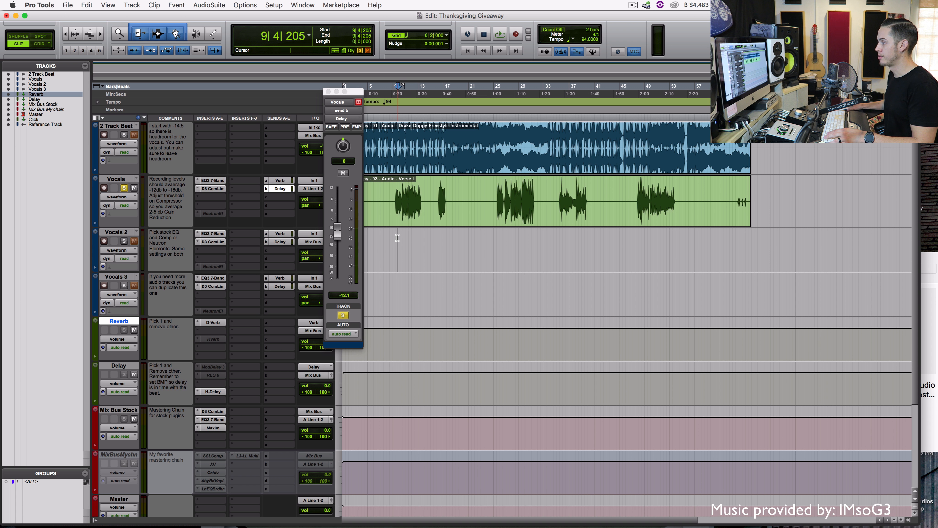
{"action": "key", "text": "space"}
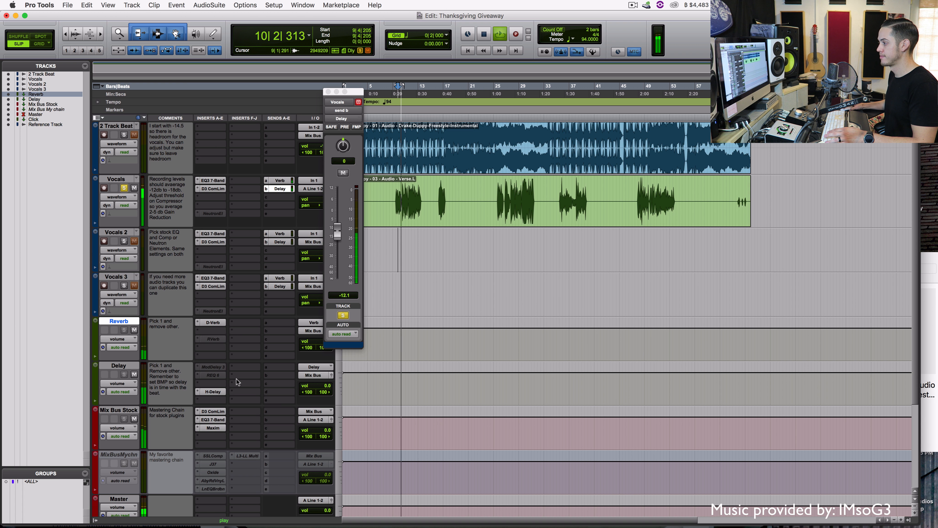
{"action": "left_click", "coordinate": [213, 392]}
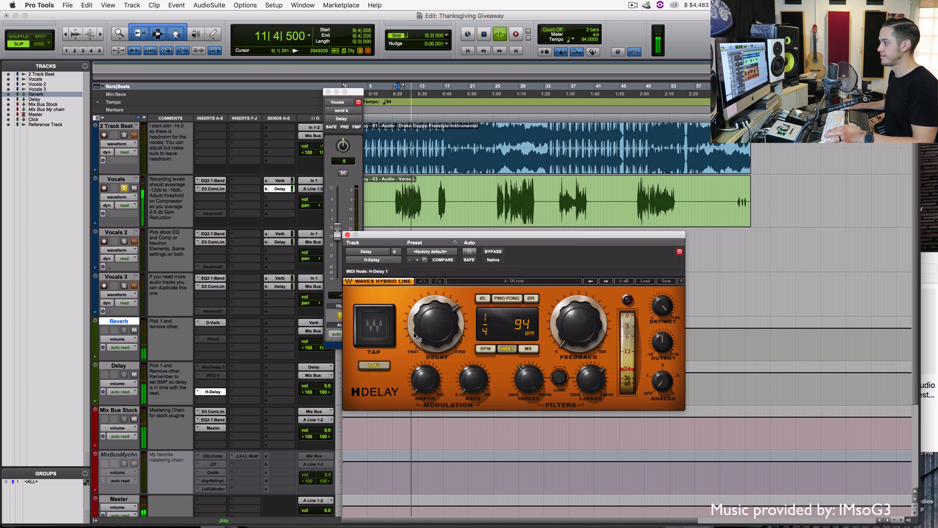
{"action": "key", "text": "space"}
{"action": "left_click", "coordinate": [348, 235]}
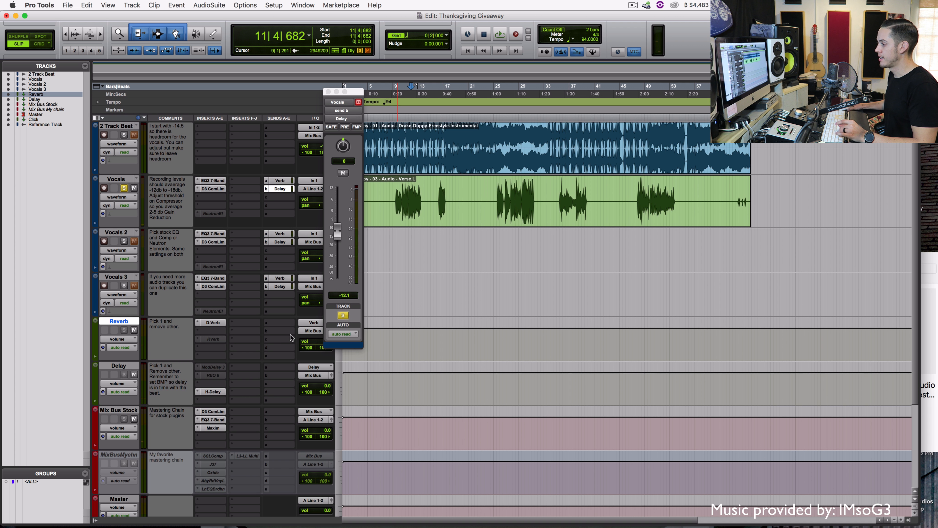
{"action": "left_click", "coordinate": [329, 92]}
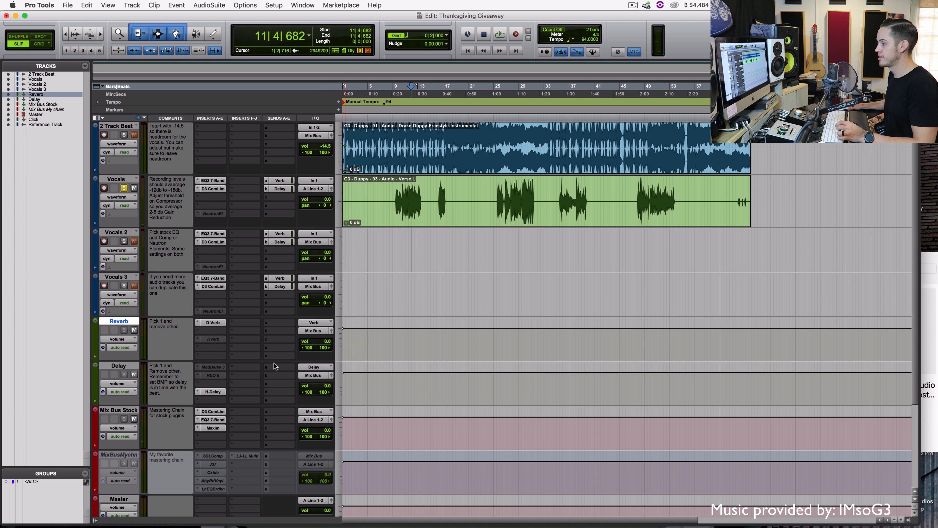
Make H-Delay inactive and reactivate ModDelay 3 and REQ 6 on the Delay track
{"action": "right_click", "coordinate": [219, 394]}
{"action": "left_click", "coordinate": [242, 402]}
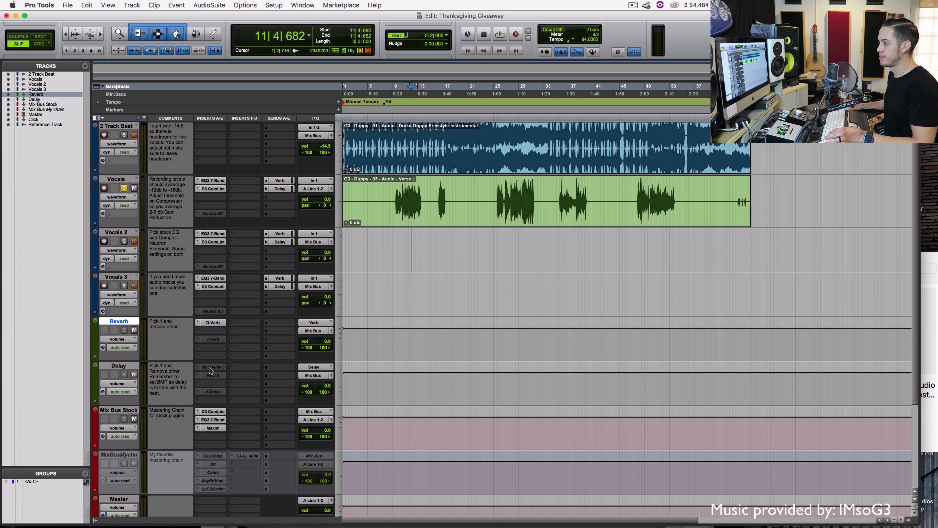
{"action": "right_click", "coordinate": [209, 367]}
{"action": "left_click", "coordinate": [208, 375]}
{"action": "right_click", "coordinate": [207, 374]}
{"action": "left_click", "coordinate": [218, 374]}
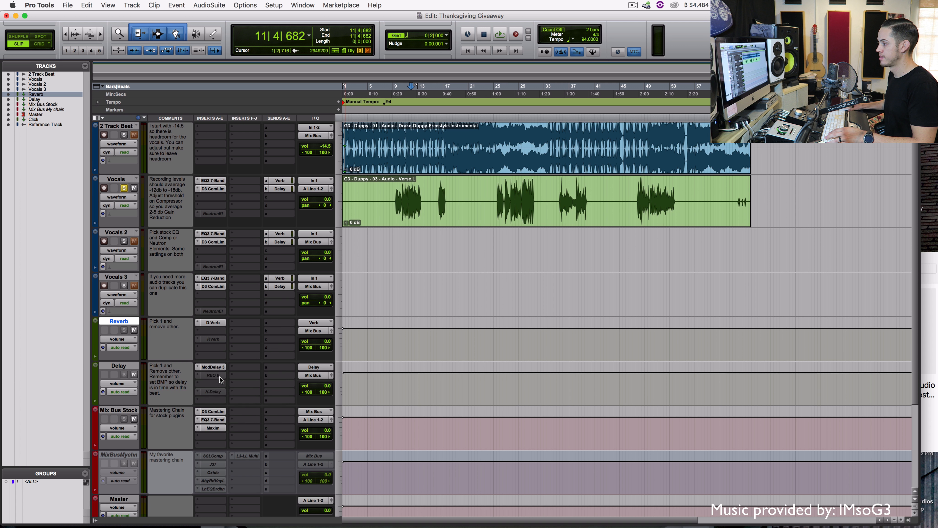
{"action": "right_click", "coordinate": [218, 375]}
{"action": "left_click", "coordinate": [210, 381]}
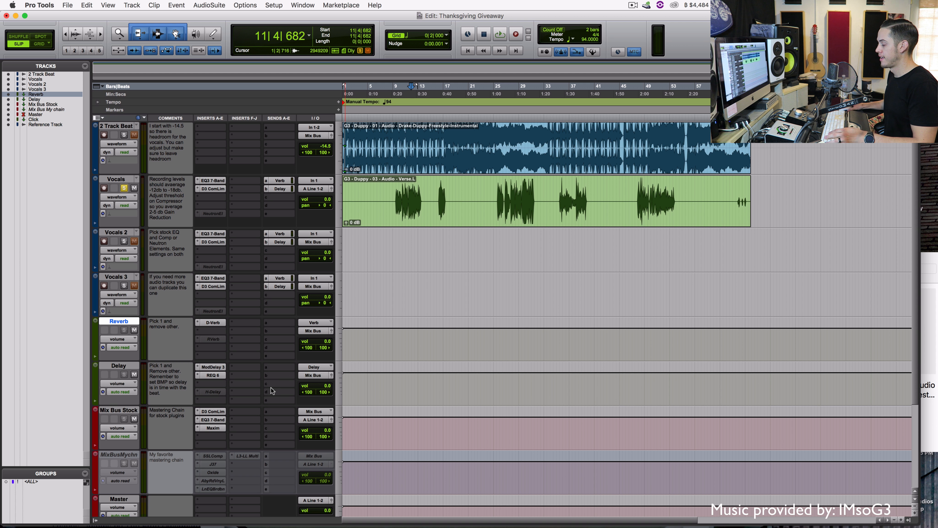
{"action": "scroll", "coordinate": [271, 385], "scroll_direction": "down", "scroll_amount": 3}
{"action": "scroll", "coordinate": [270, 382], "scroll_direction": "up", "scroll_amount": 3}
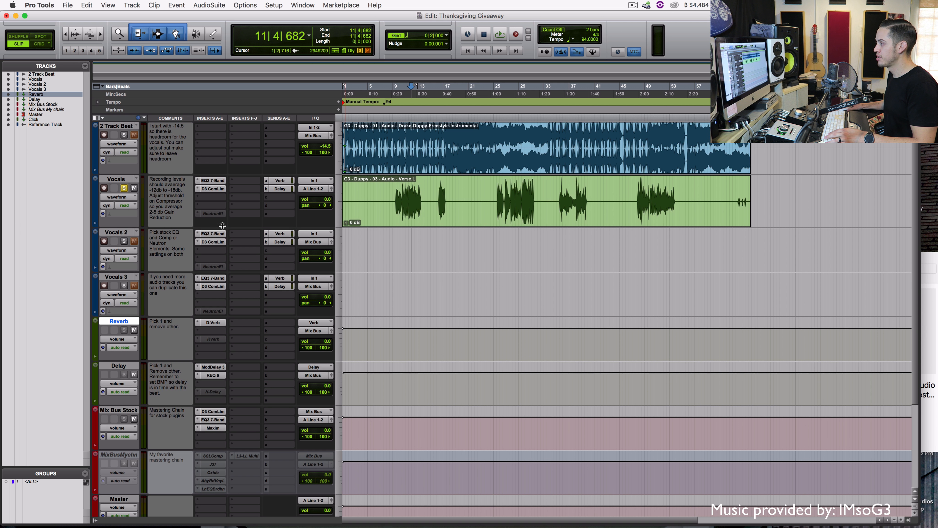
Make Neutron Elements active on Vocals and bypass its EQ3 7-Band and D3 ComLim inserts
{"action": "right_click", "coordinate": [210, 214]}
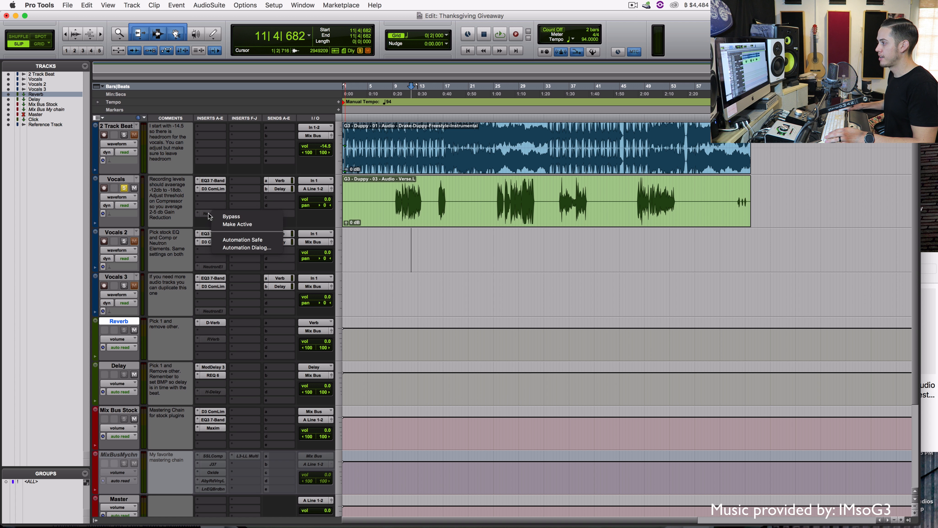
{"action": "left_click", "coordinate": [224, 224]}
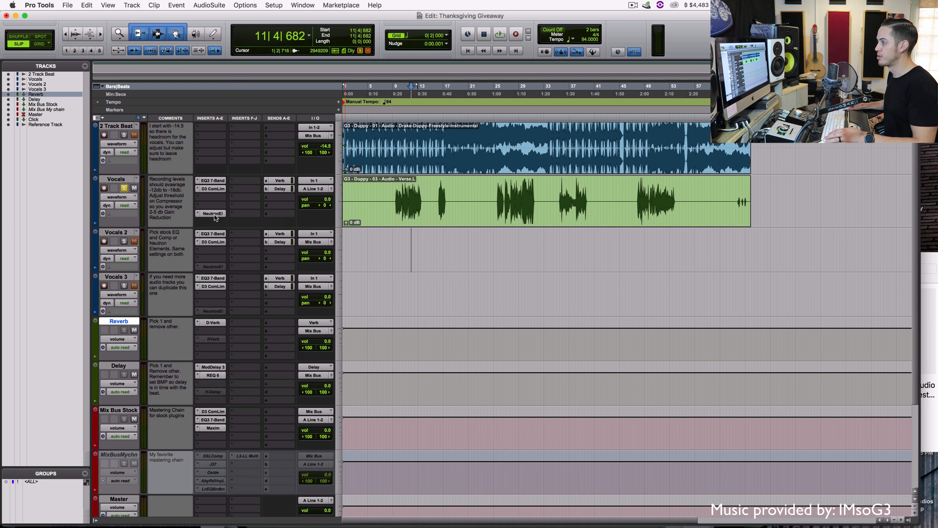
{"action": "left_click", "coordinate": [215, 214]}
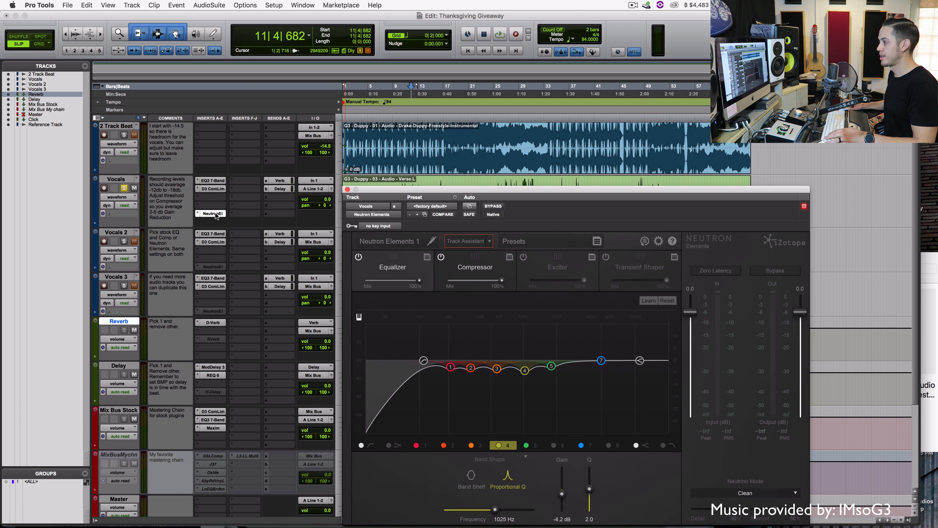
{"action": "left_click_drag", "start_coordinate": [381, 192], "coordinate": [381, 192]}
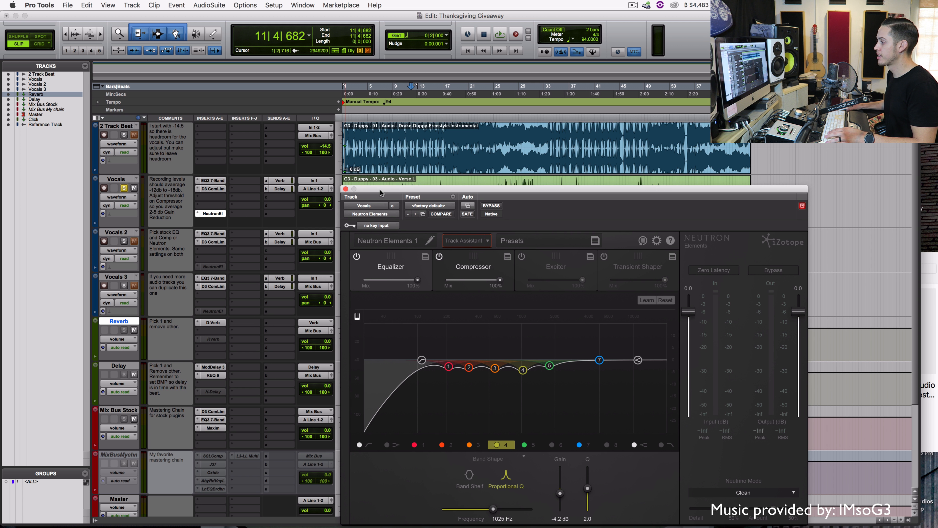
{"action": "left_click", "coordinate": [213, 181], "text": "super"}
{"action": "left_click", "coordinate": [214, 189], "text": "super"}
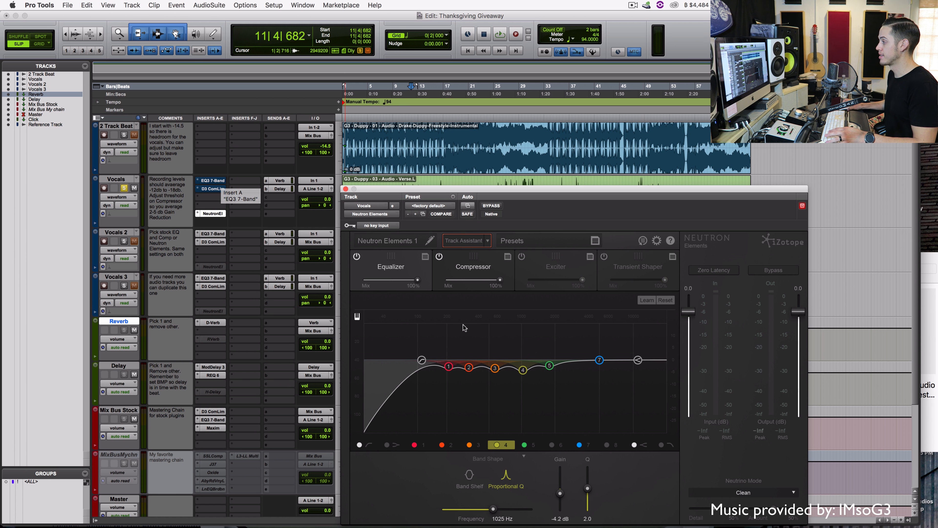
Audition the Neutron compressor threshold at about -26 dB, return it to 0.0 dB, and close the editor
{"action": "left_click", "coordinate": [462, 266]}
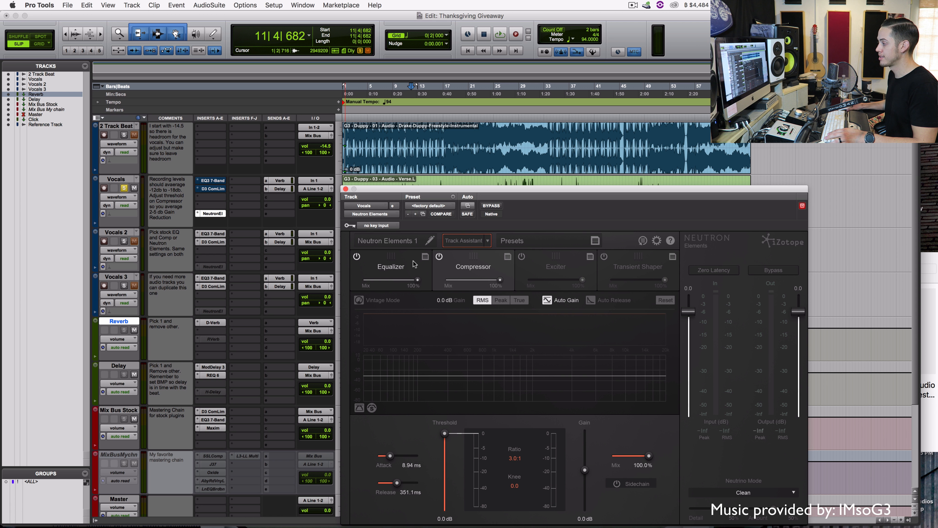
{"action": "left_click", "coordinate": [386, 266]}
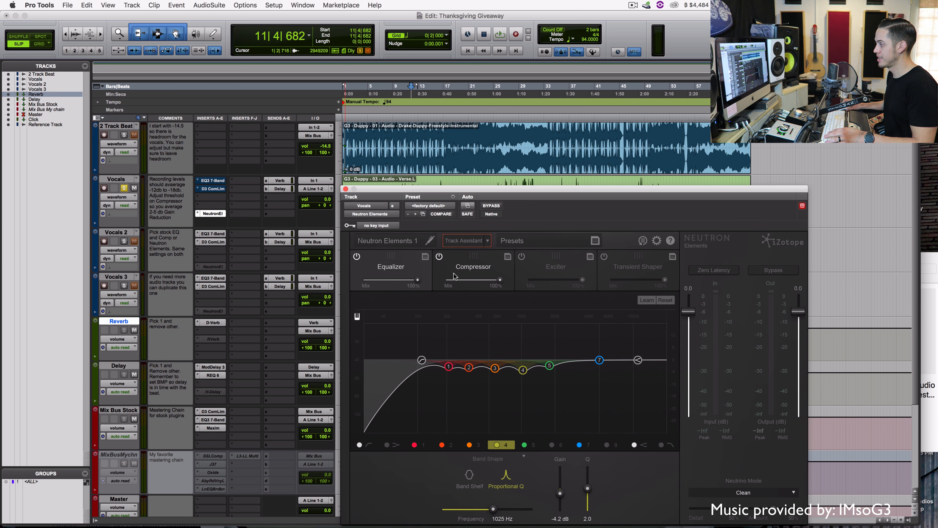
{"action": "left_click", "coordinate": [465, 259]}
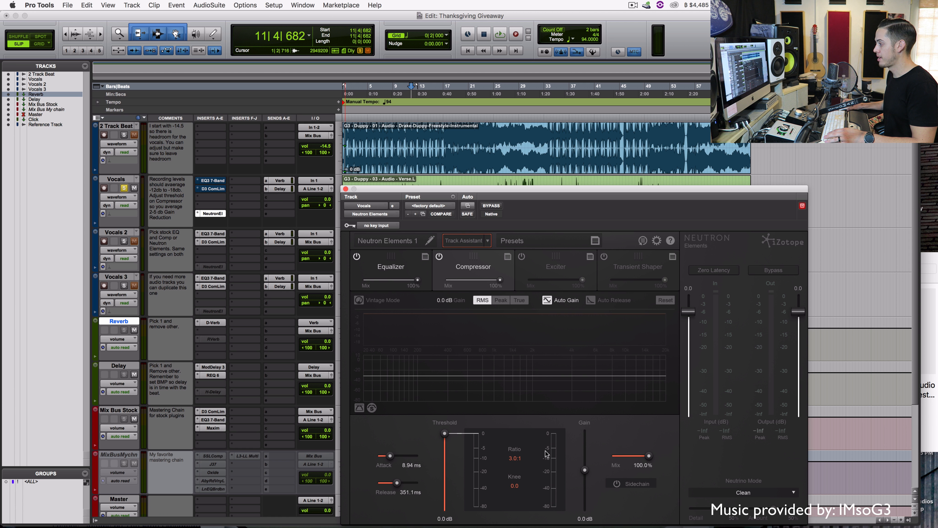
{"action": "left_click_drag", "start_coordinate": [413, 192], "coordinate": [409, 194]}
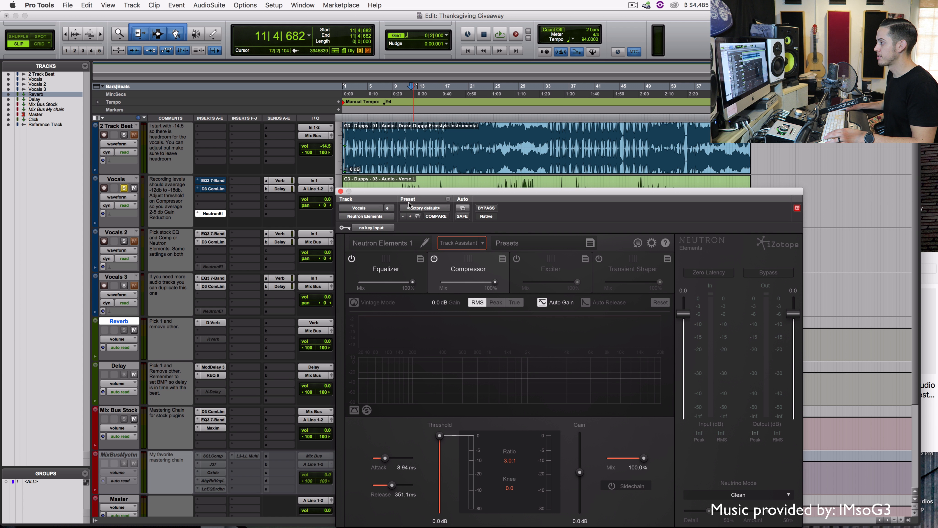
{"action": "key", "text": "space"}
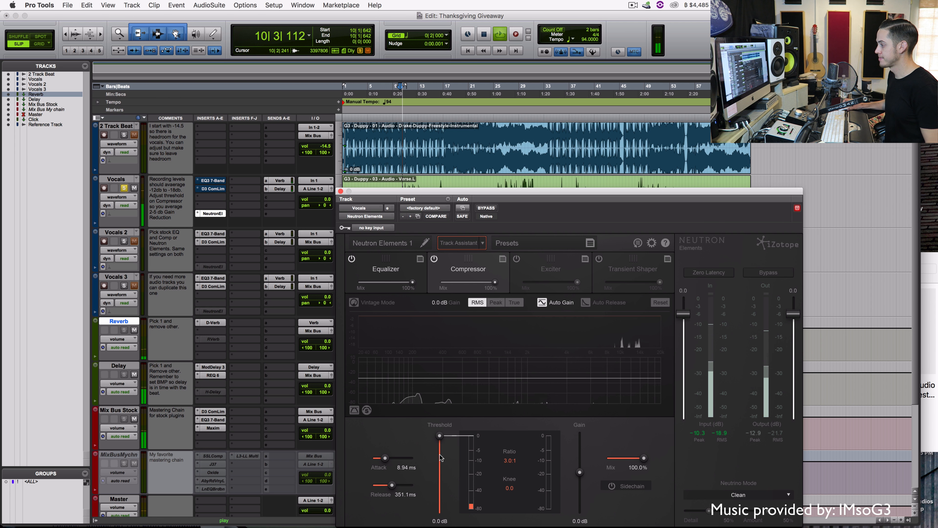
{"action": "left_click_drag", "start_coordinate": [440, 435], "coordinate": [441, 477]}
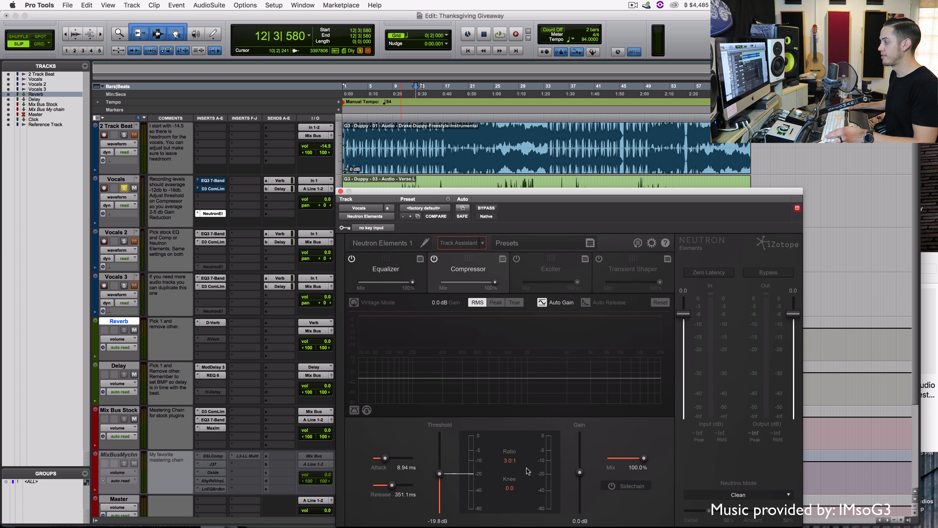
{"action": "left_click_drag", "start_coordinate": [439, 473], "coordinate": [440, 431]}
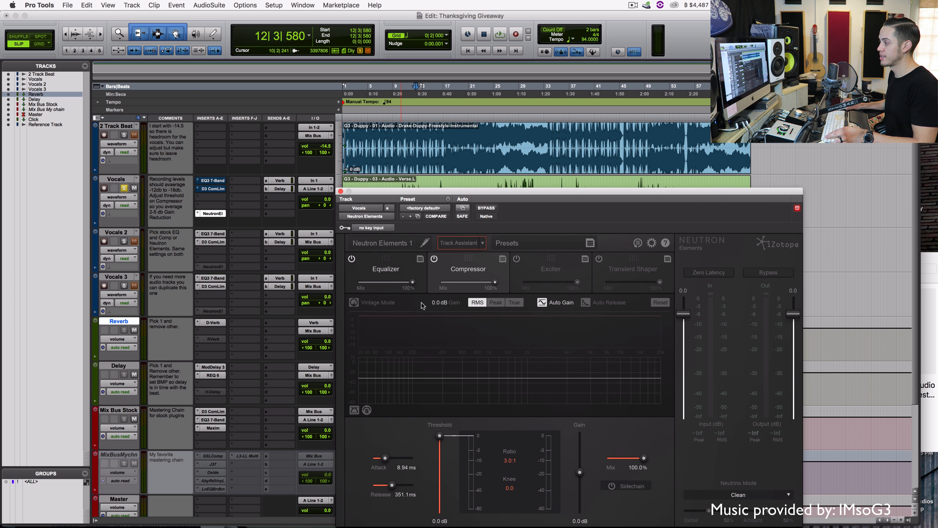
{"action": "left_click", "coordinate": [340, 191]}
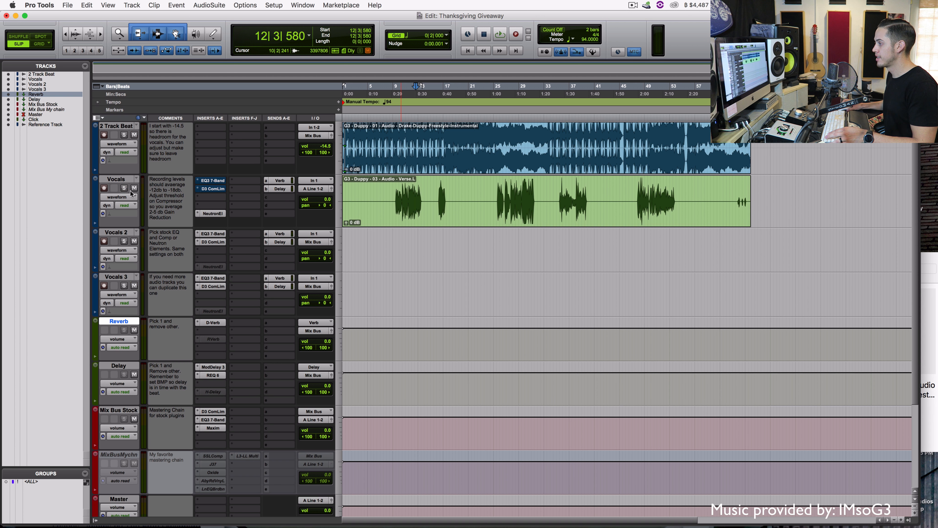
{"action": "scroll", "coordinate": [255, 254], "scroll_direction": "down", "scroll_amount": 2}
{"action": "left_click", "coordinate": [363, 192]}
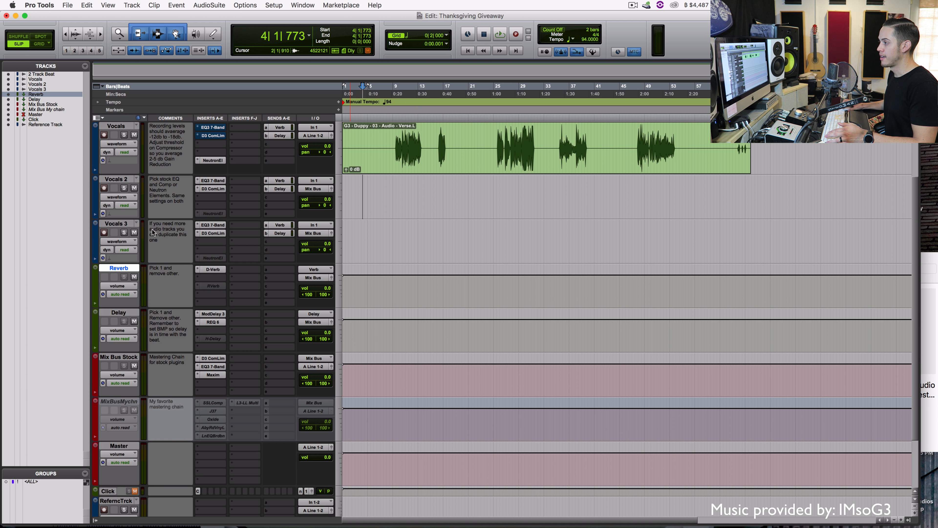
{"action": "left_click", "coordinate": [114, 225]}
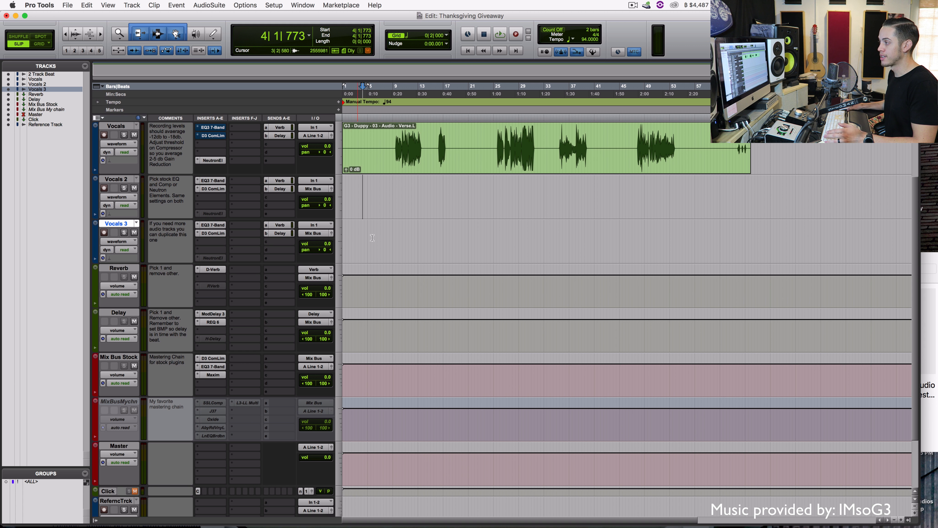
{"action": "right_click", "coordinate": [117, 226]}
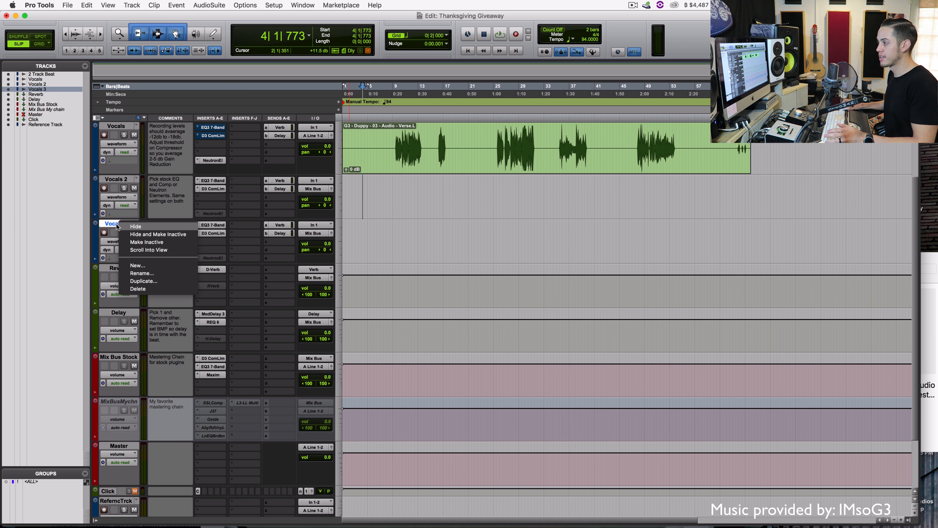
{"action": "left_click", "coordinate": [144, 281]}
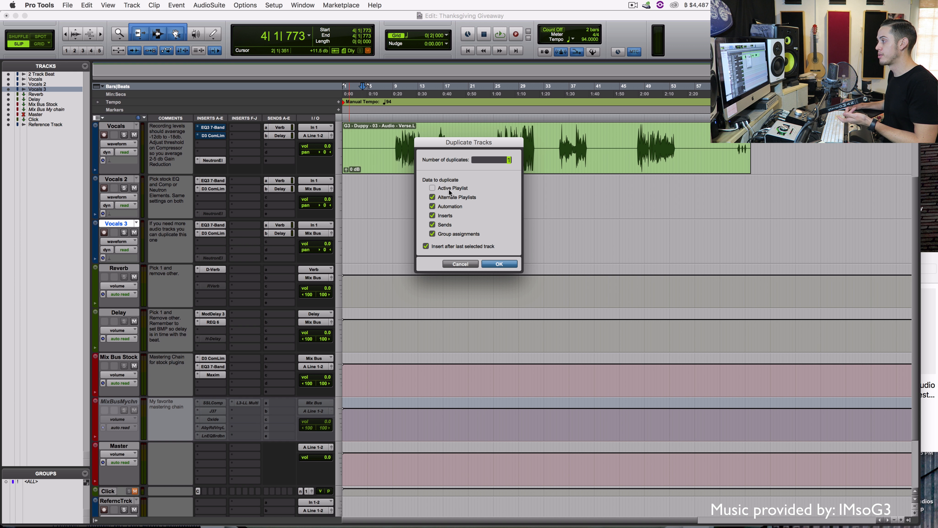
{"action": "left_click", "coordinate": [451, 200]}
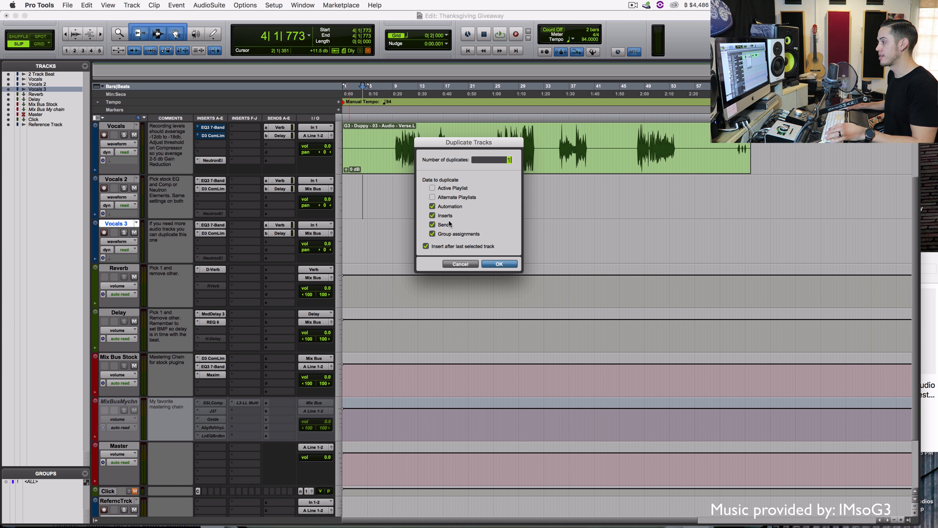
{"action": "left_click", "coordinate": [445, 189]}
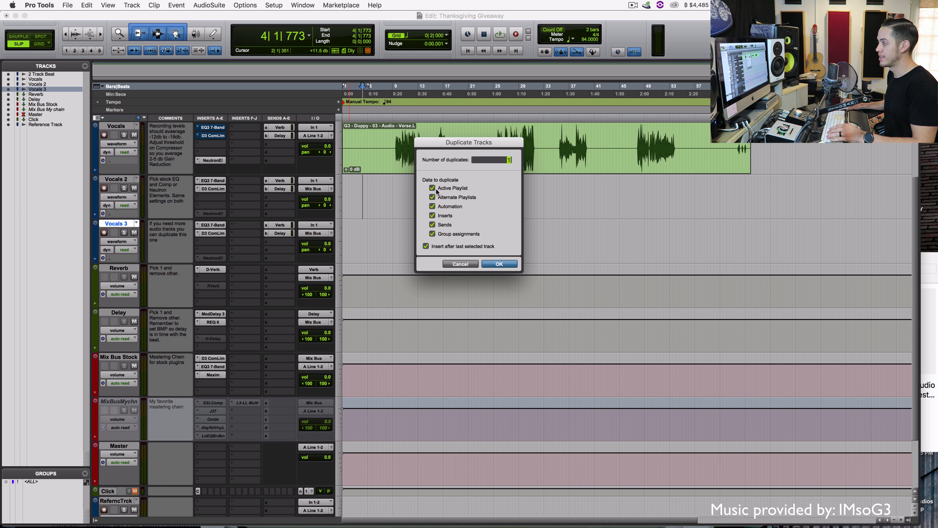
{"action": "left_click", "coordinate": [495, 264]}
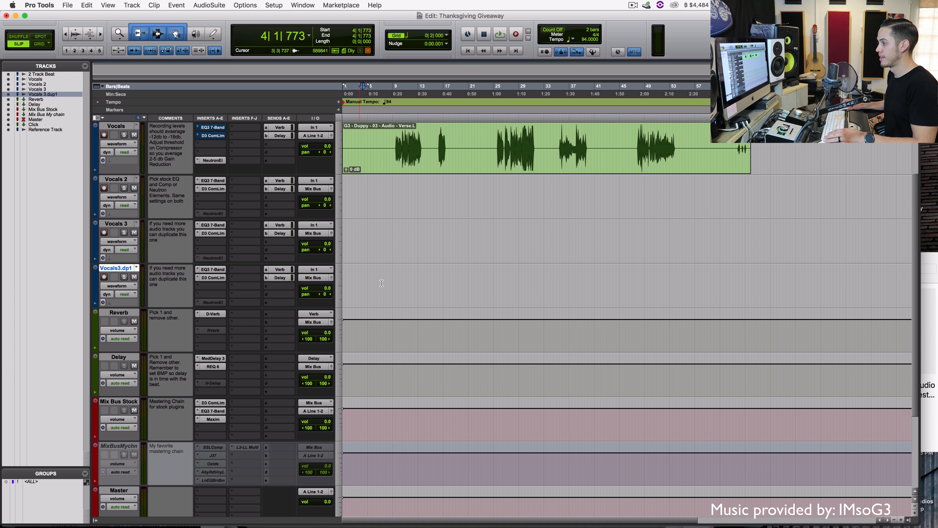
{"action": "right_click", "coordinate": [117, 264]}
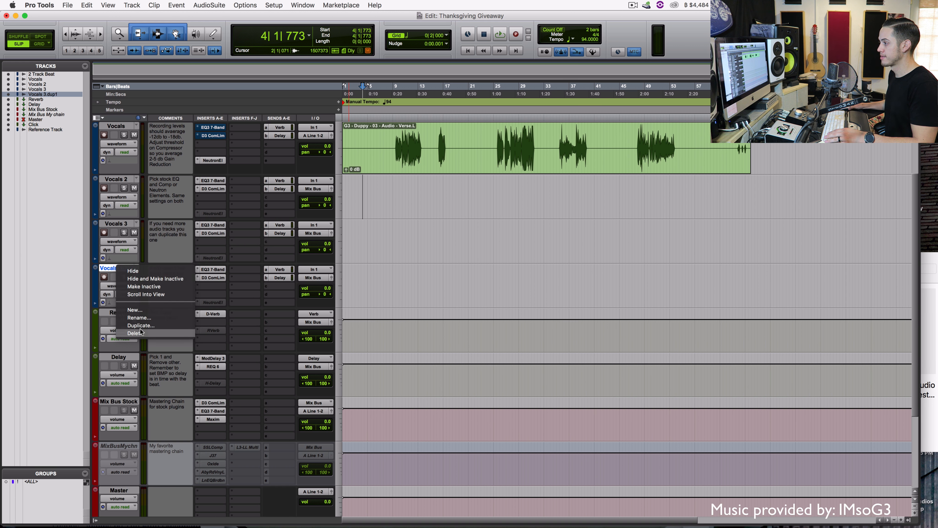
{"action": "left_click", "coordinate": [143, 332]}
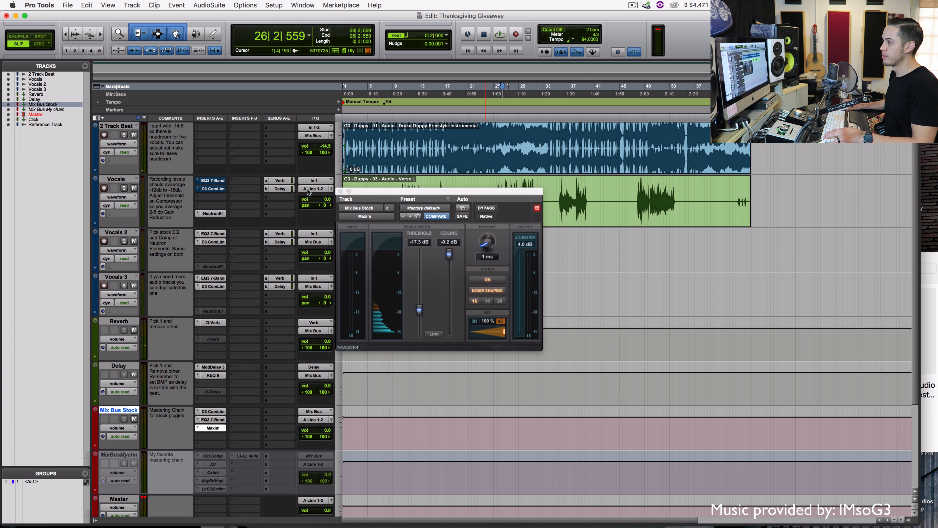
Route the Vocals track output from A Line 1-2 to Mix Bus (Stereo)
{"action": "left_click", "coordinate": [308, 190]}
{"action": "mouse_move", "coordinate": [325, 197]}
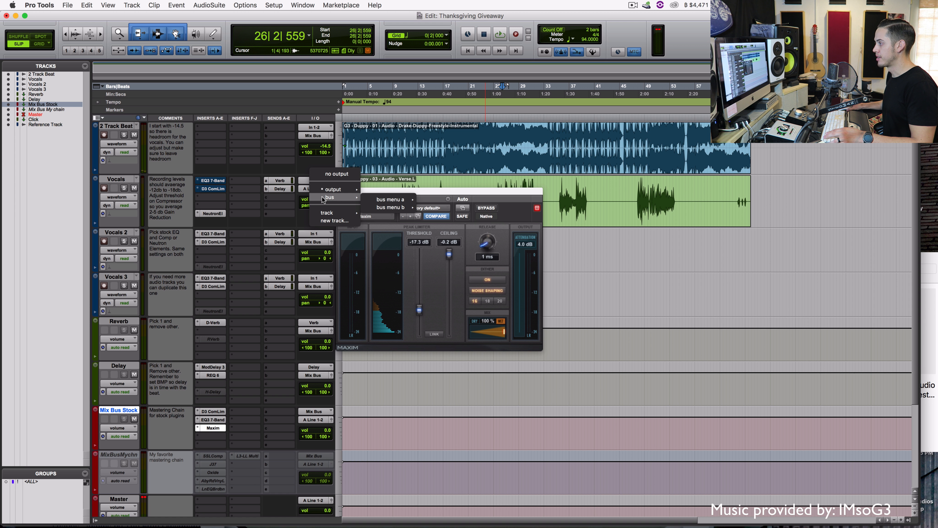
{"action": "mouse_move", "coordinate": [382, 202]}
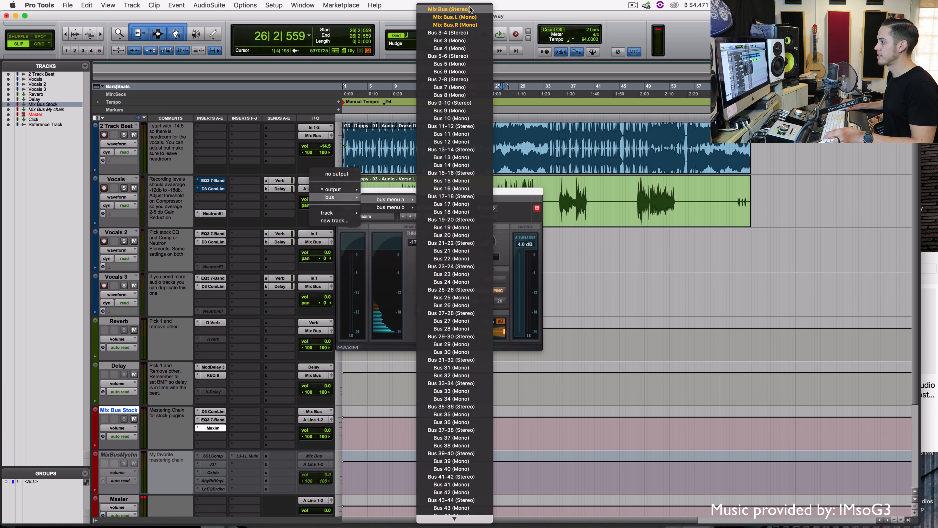
{"action": "left_click", "coordinate": [456, 10]}
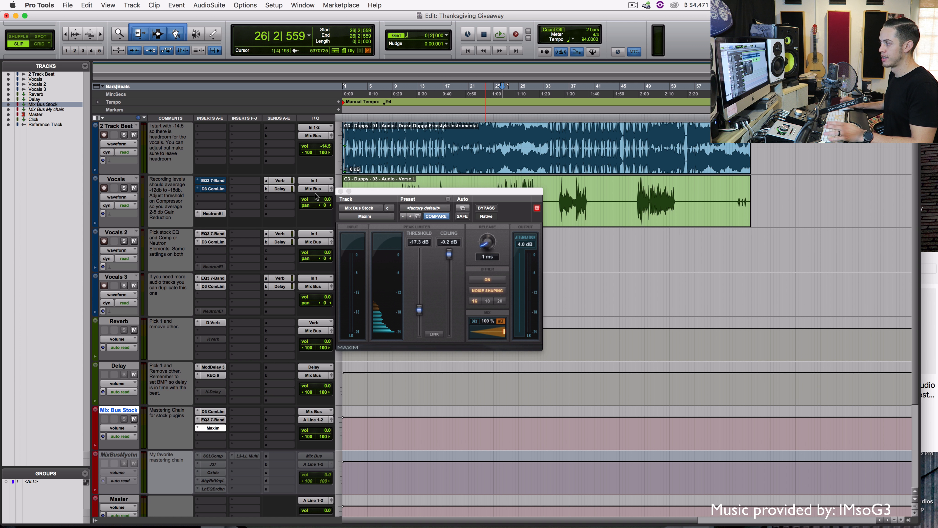
{"action": "left_click_drag", "start_coordinate": [414, 191], "coordinate": [414, 221]}
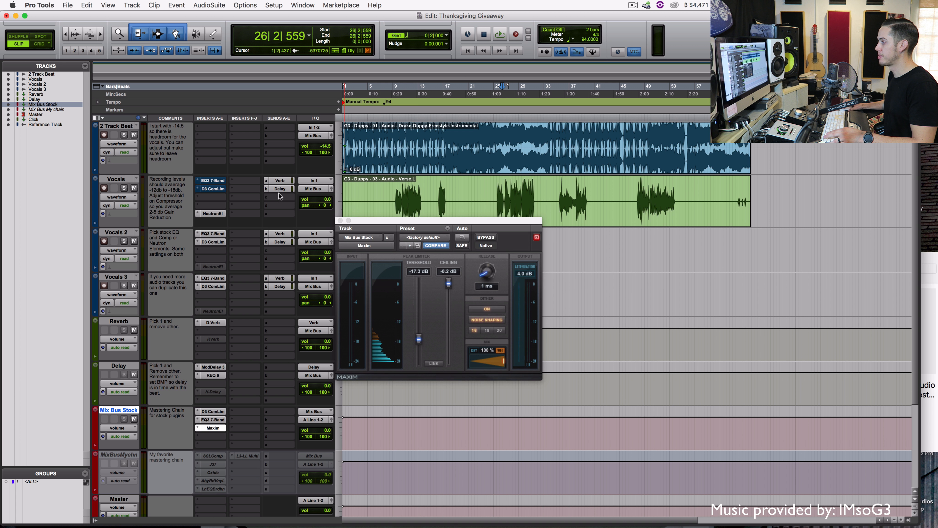
{"action": "left_click", "coordinate": [499, 189]}
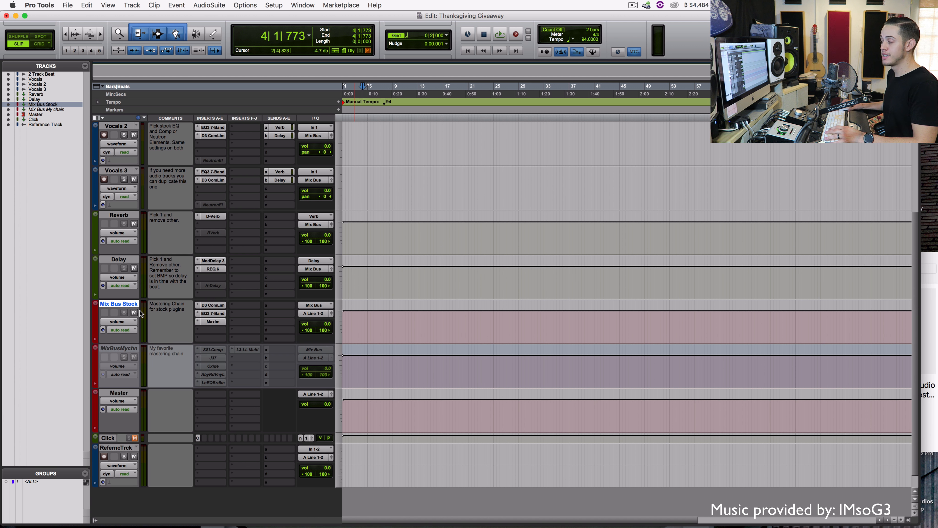
Look through the Mix Bus Stock Dyn3, EQ3 7-Band and Maxim plugins, ending on the compressor
{"action": "left_click", "coordinate": [221, 306]}
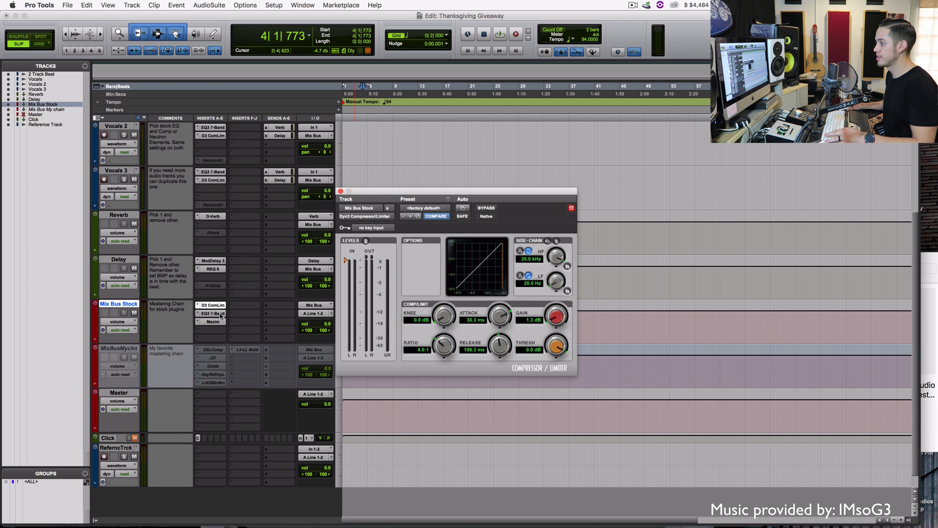
{"action": "left_click", "coordinate": [218, 314]}
{"action": "left_click", "coordinate": [220, 322]}
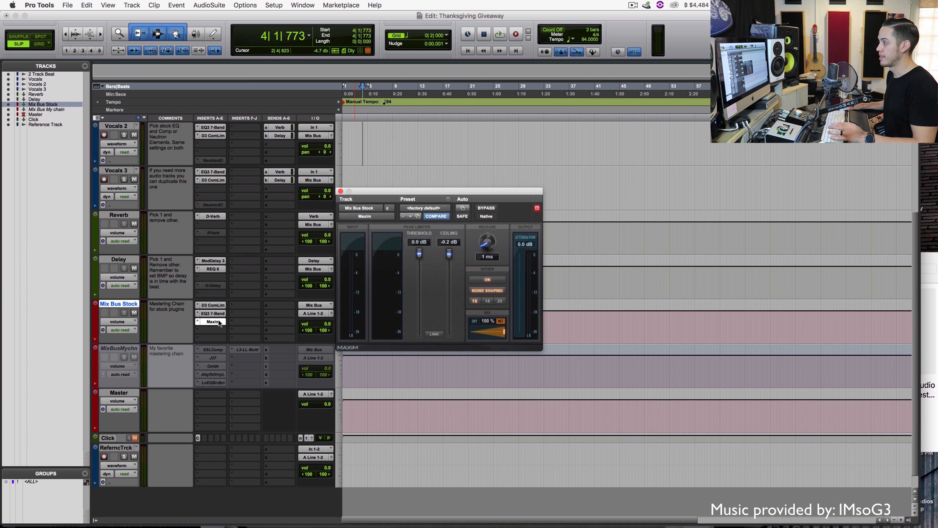
{"action": "left_click", "coordinate": [220, 307]}
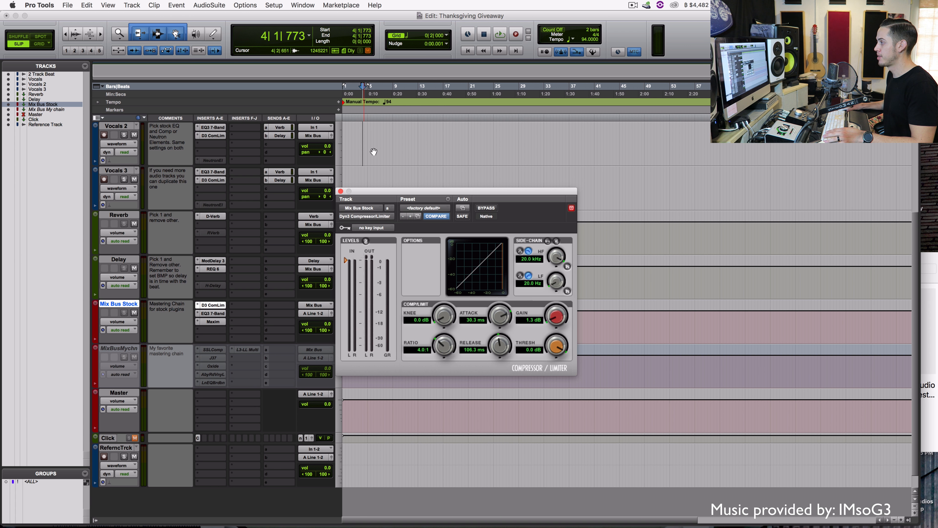
Play from near bar 8 and set the Mix Bus Stock compressor threshold to -23.4 dB
{"action": "key", "text": "space"}
{"action": "scroll", "coordinate": [383, 176], "scroll_direction": "up", "scroll_amount": 3}
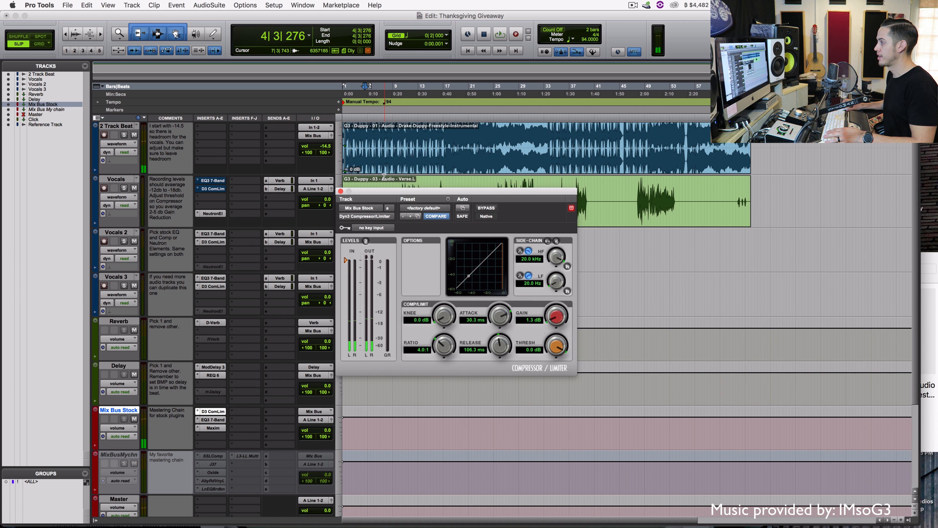
{"action": "scroll", "coordinate": [411, 165], "scroll_direction": "down", "scroll_amount": 3}
{"action": "left_click", "coordinate": [390, 138]}
{"action": "key", "text": "space"}
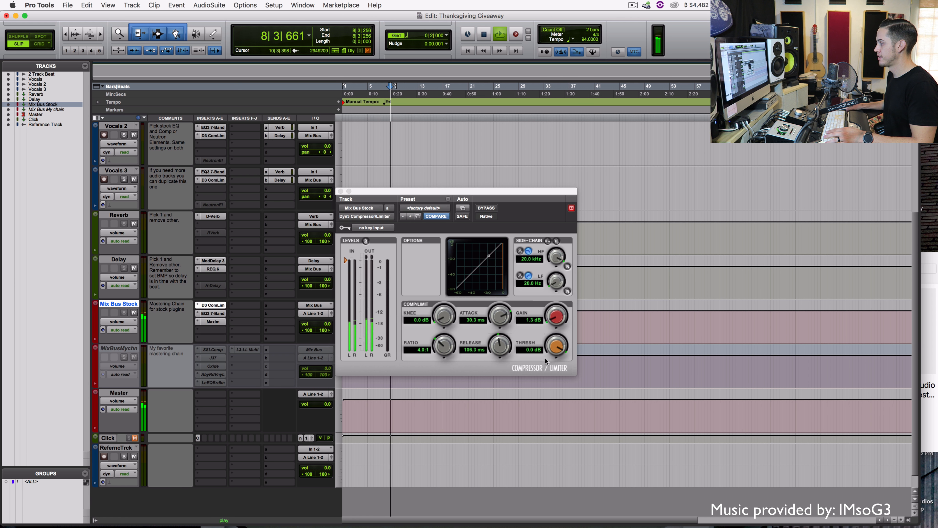
{"action": "left_click_drag", "start_coordinate": [555, 347], "coordinate": [548, 469]}
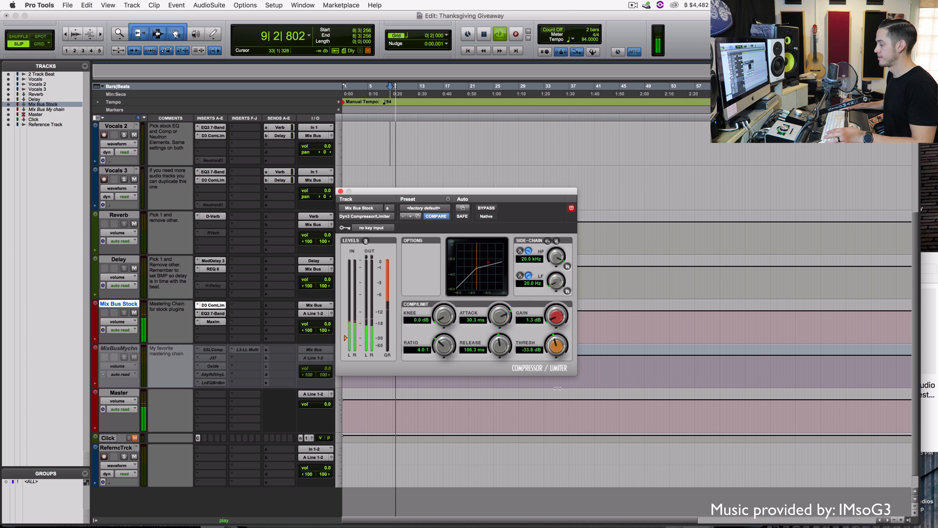
{"action": "left_click_drag", "start_coordinate": [561, 335], "coordinate": [562, 327]}
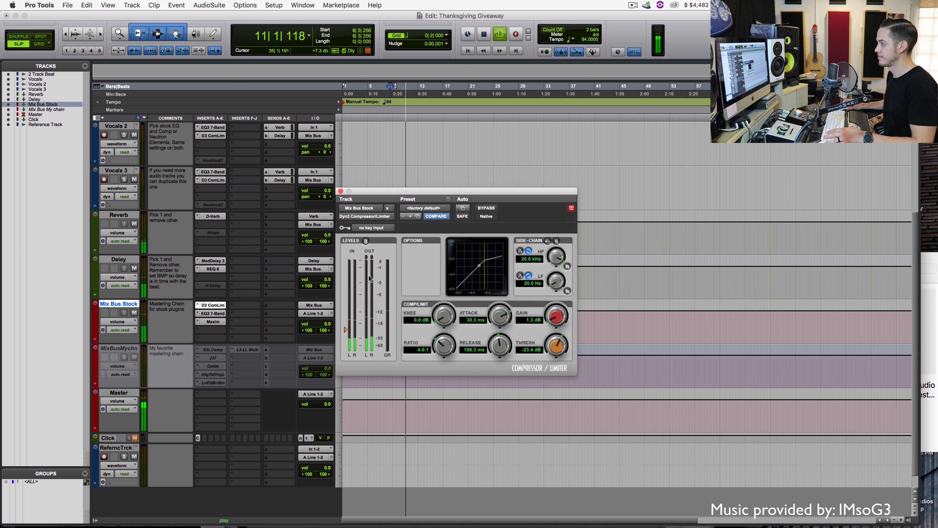
{"action": "key", "text": "space"}
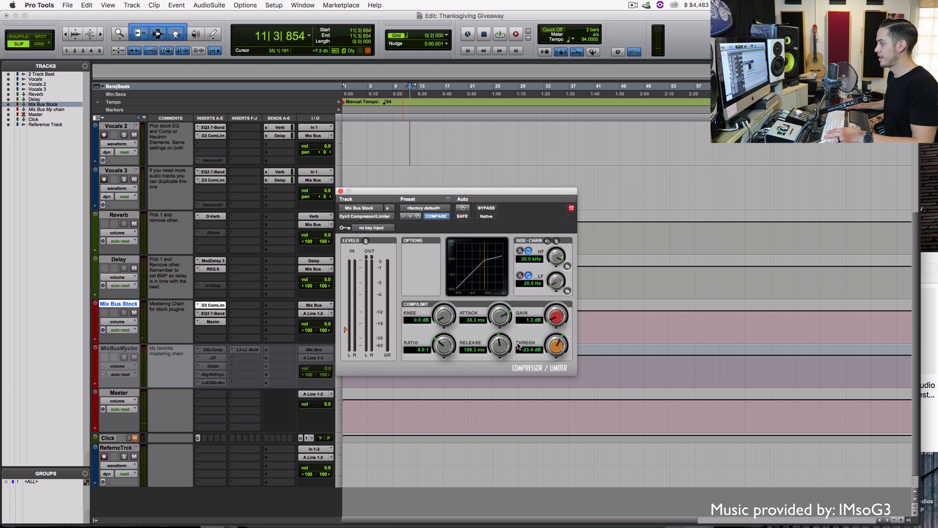
{"action": "left_click", "coordinate": [213, 313]}
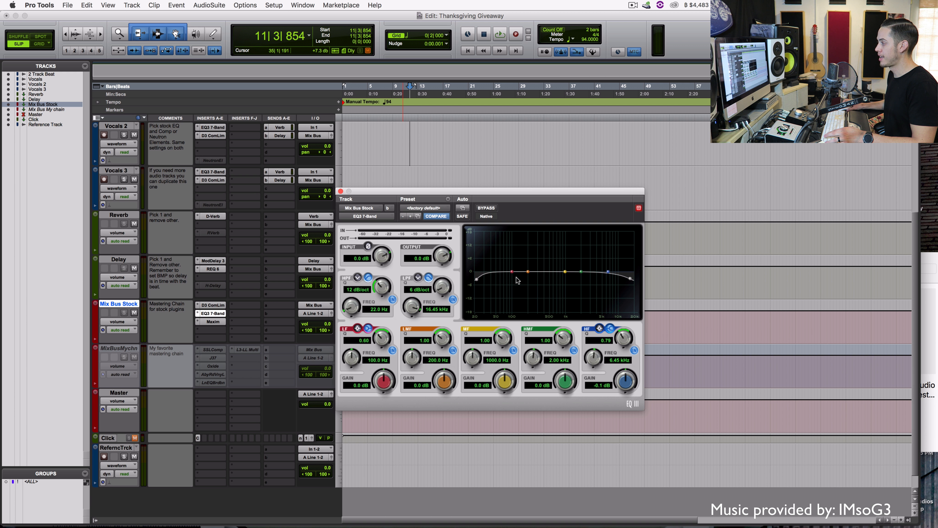
Set the Mix Bus Stock Maxim threshold to -17.3 dB with the ceiling at -0.2 dB, auditioning from bar 9
{"action": "left_click", "coordinate": [213, 322]}
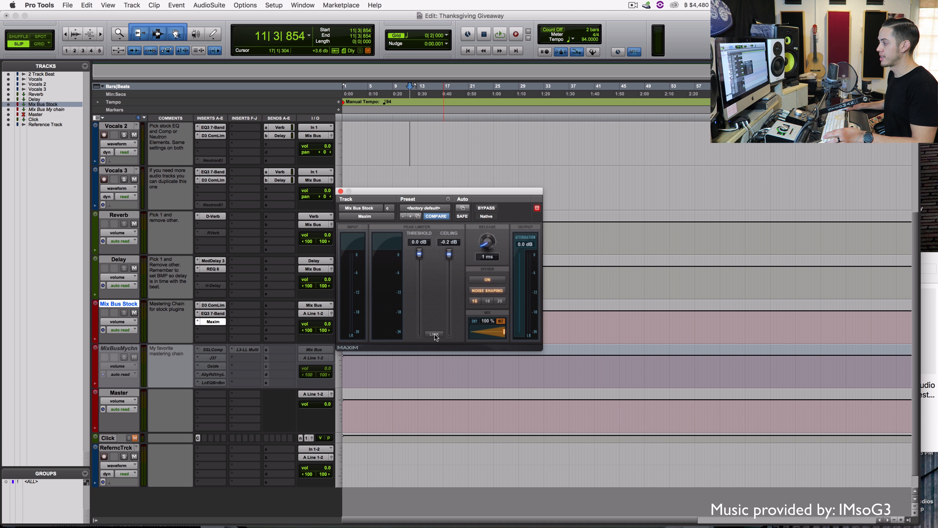
{"action": "key", "text": "space"}
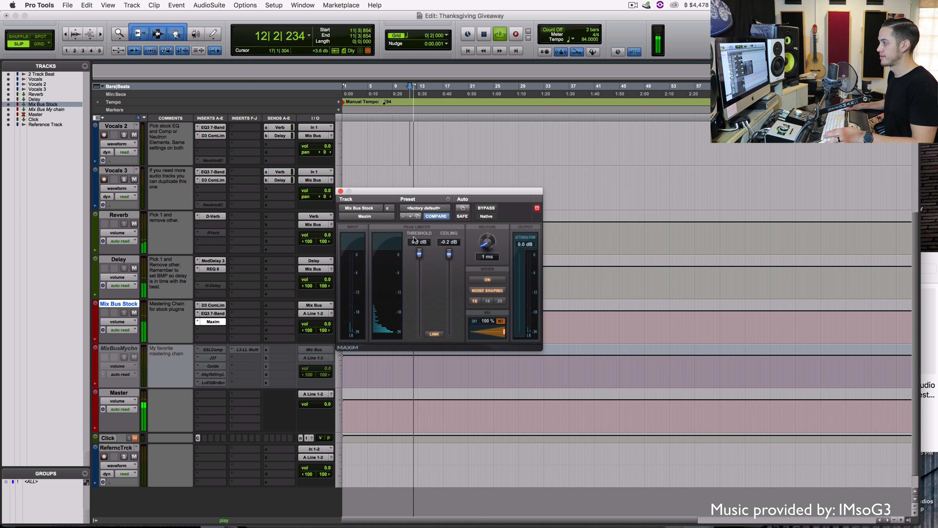
{"action": "left_click_drag", "start_coordinate": [419, 253], "coordinate": [417, 307]}
{"action": "left_click", "coordinate": [399, 118]}
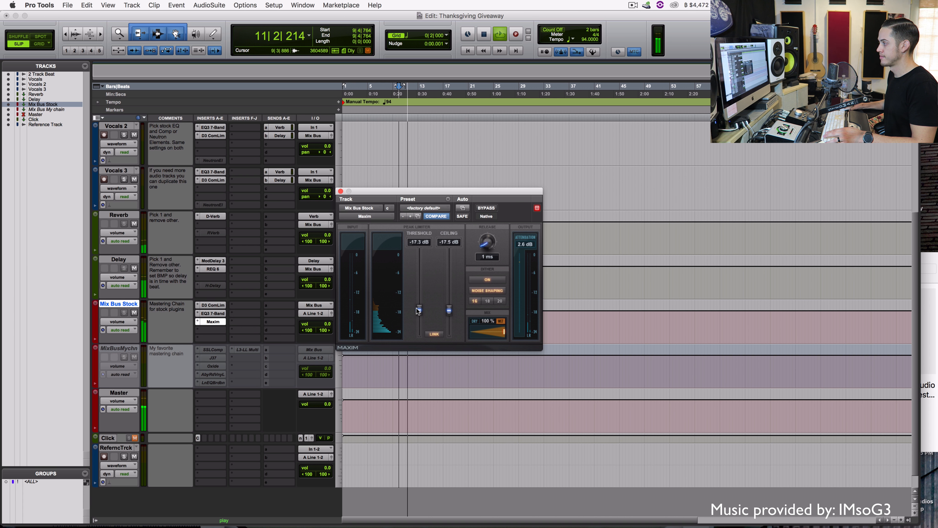
{"action": "key", "text": "space"}
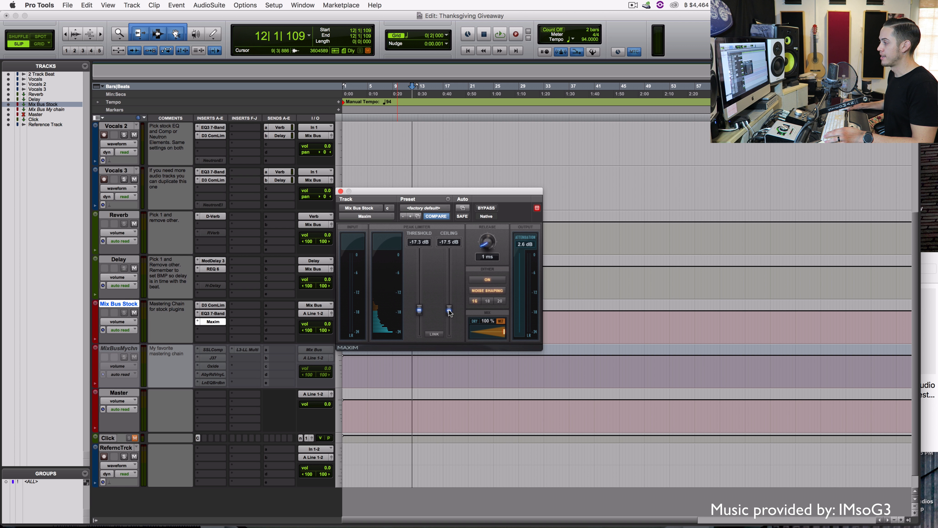
{"action": "left_click_drag", "start_coordinate": [448, 310], "coordinate": [449, 253]}
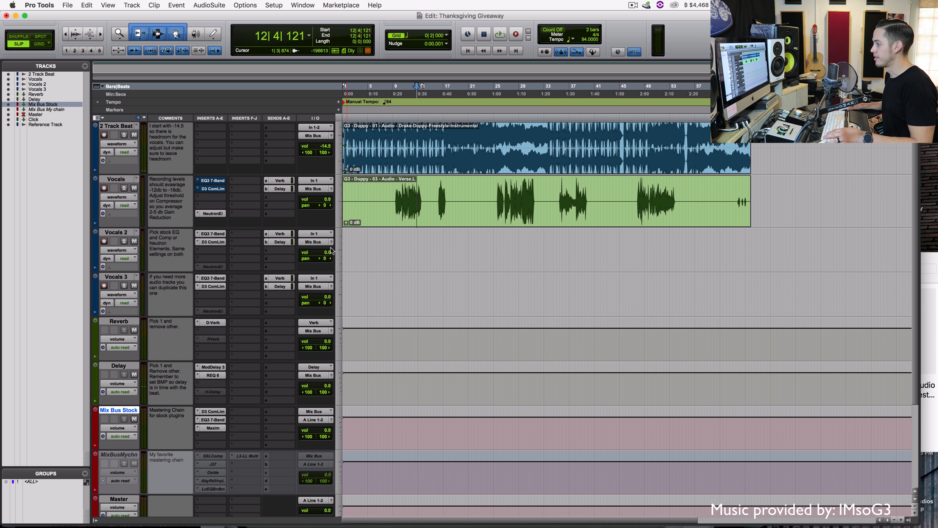
{"action": "scroll", "coordinate": [331, 251], "scroll_direction": "down", "scroll_amount": 5}
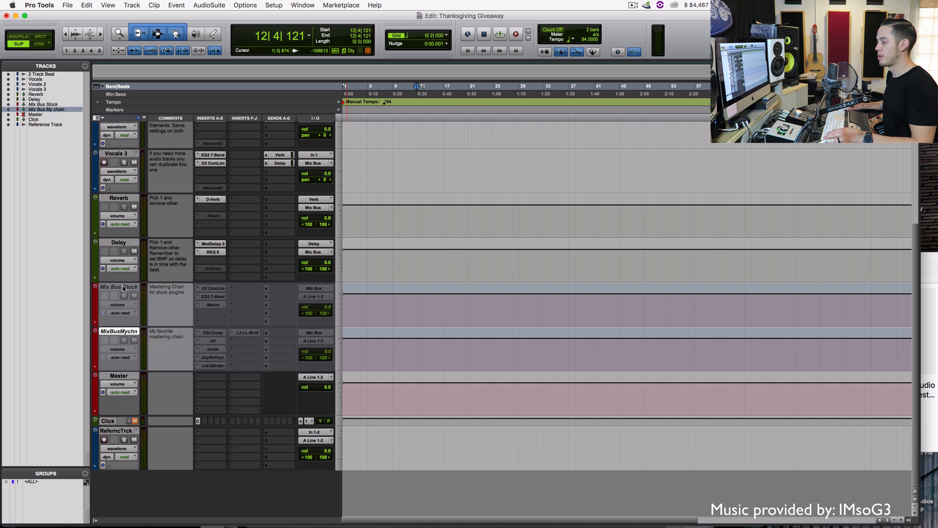
Deactivate Mix Bus Stock, activate Mix Bus My chain, and bring up its SSL bus compressor
{"action": "left_click", "coordinate": [124, 287]}
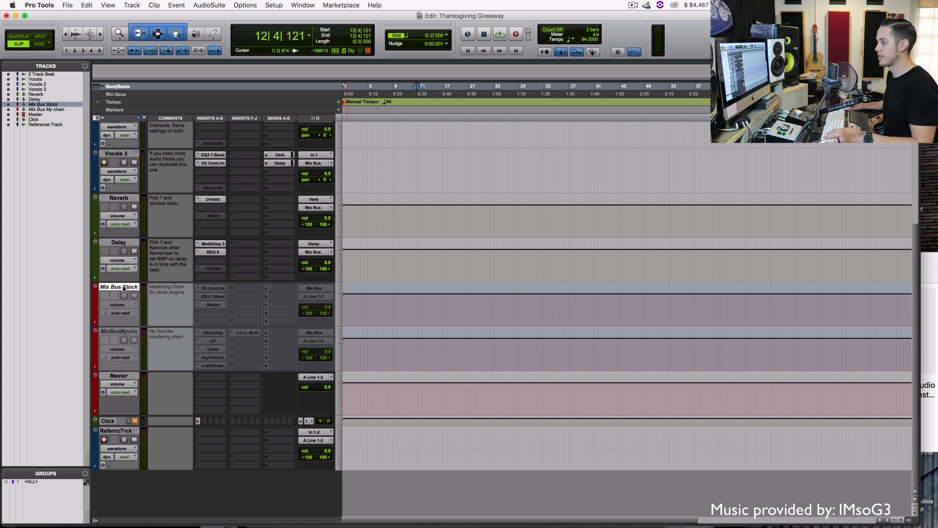
{"action": "right_click", "coordinate": [125, 330]}
{"action": "left_click", "coordinate": [139, 342]}
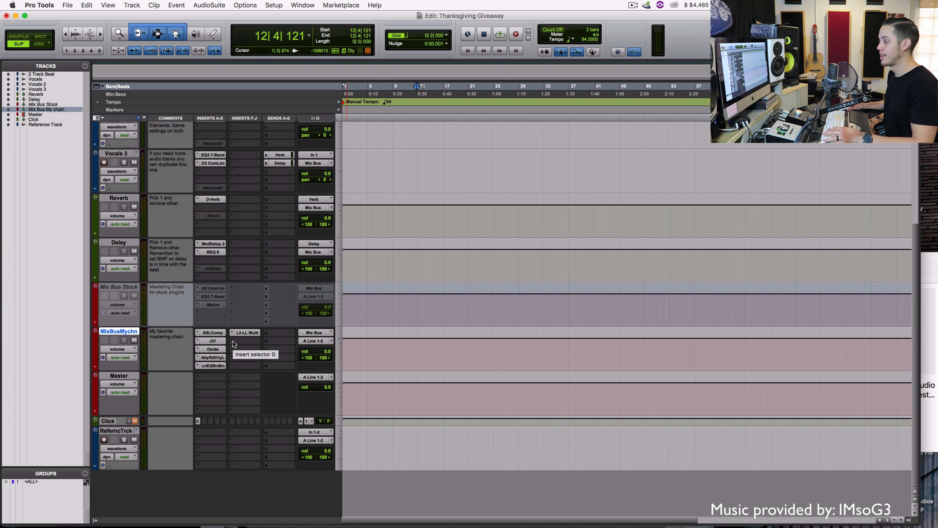
{"action": "left_click", "coordinate": [219, 334]}
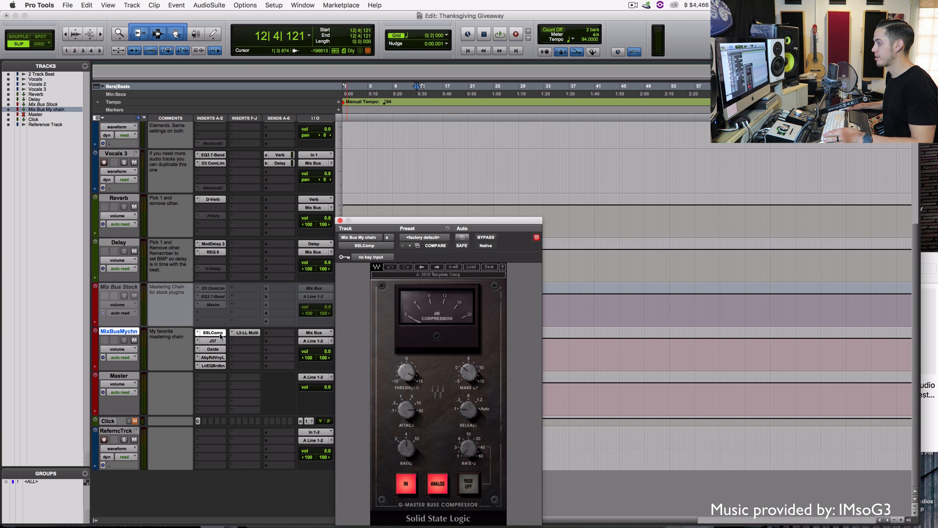
Play from near bar 8 and turn down the SSL bus compressor threshold on Mix Bus My chain
{"action": "left_click", "coordinate": [387, 164]}
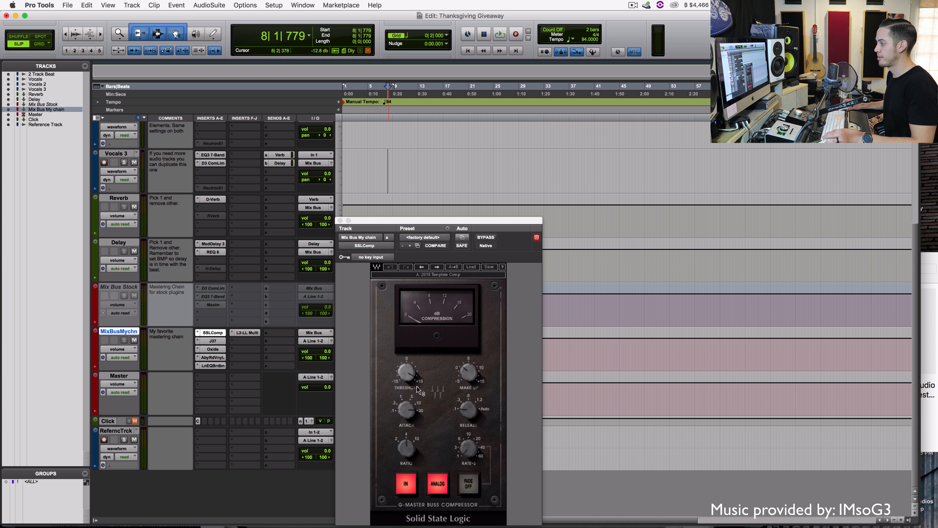
{"action": "key", "text": "space"}
{"action": "left_click_drag", "start_coordinate": [409, 372], "coordinate": [409, 400]}
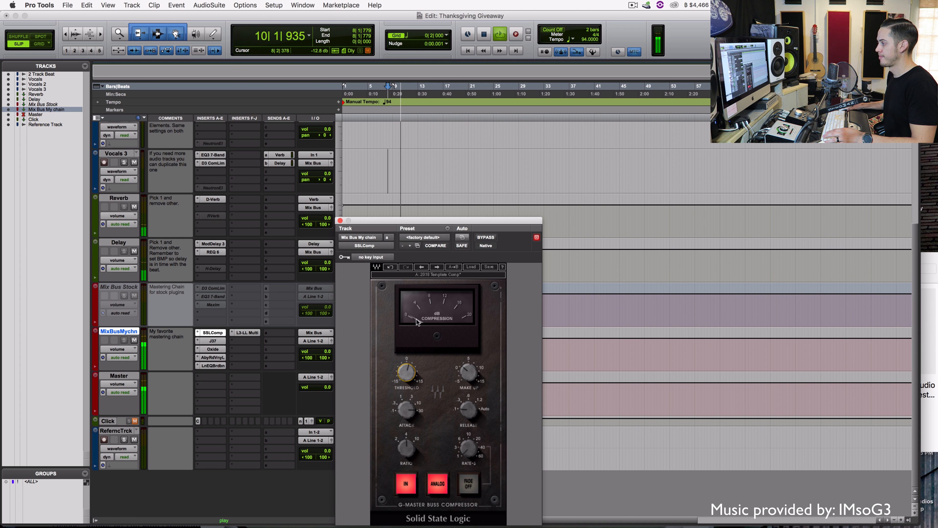
{"action": "key", "text": "space"}
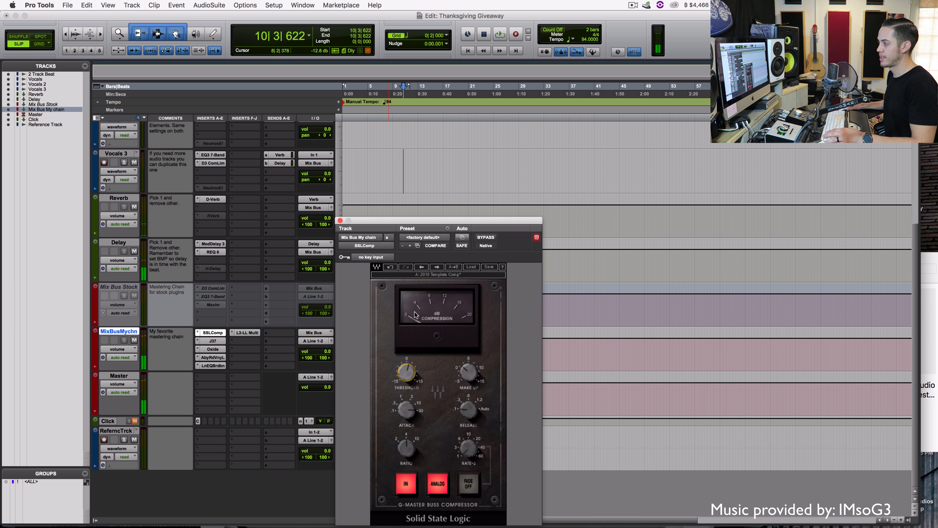
{"action": "left_click", "coordinate": [212, 342]}
Raise the J37 tape plugin's input level to 3.4 dB while listening to playback
{"action": "left_click_drag", "start_coordinate": [472, 227], "coordinate": [476, 136]}
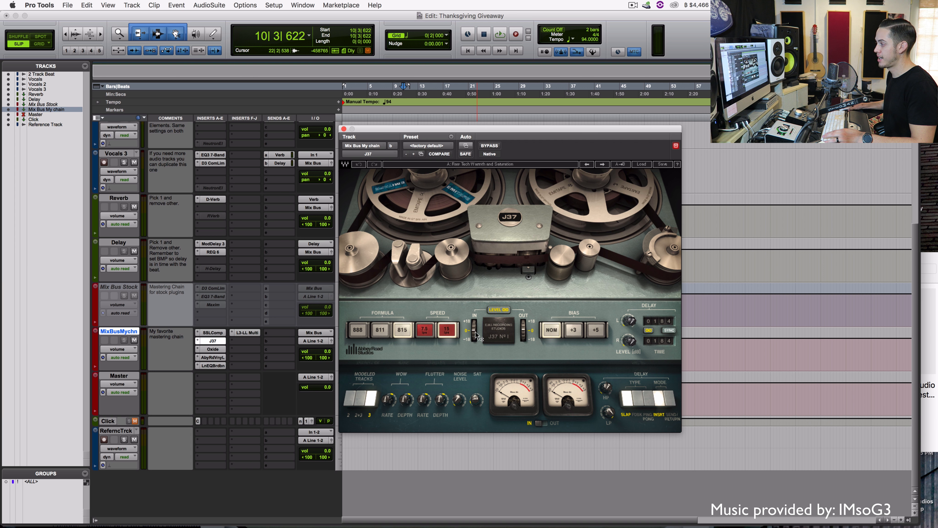
{"action": "key", "text": "space"}
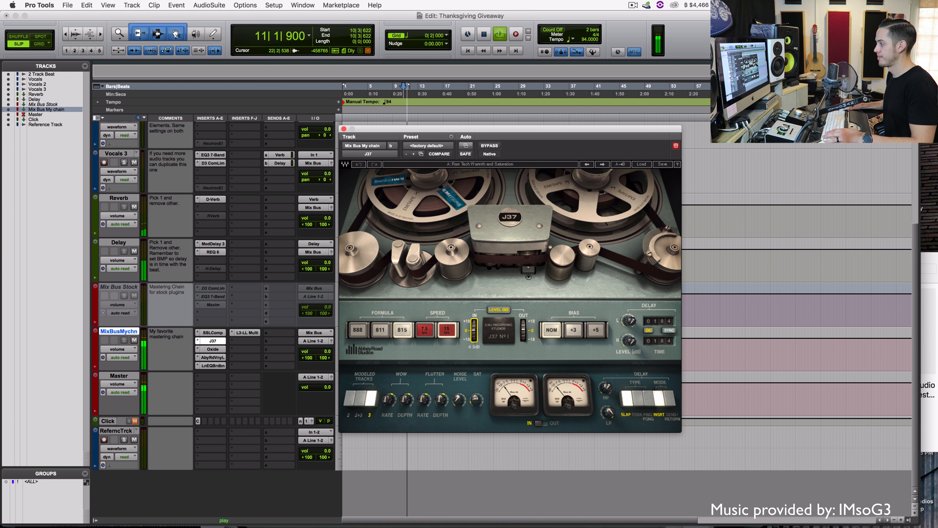
{"action": "key", "text": "space"}
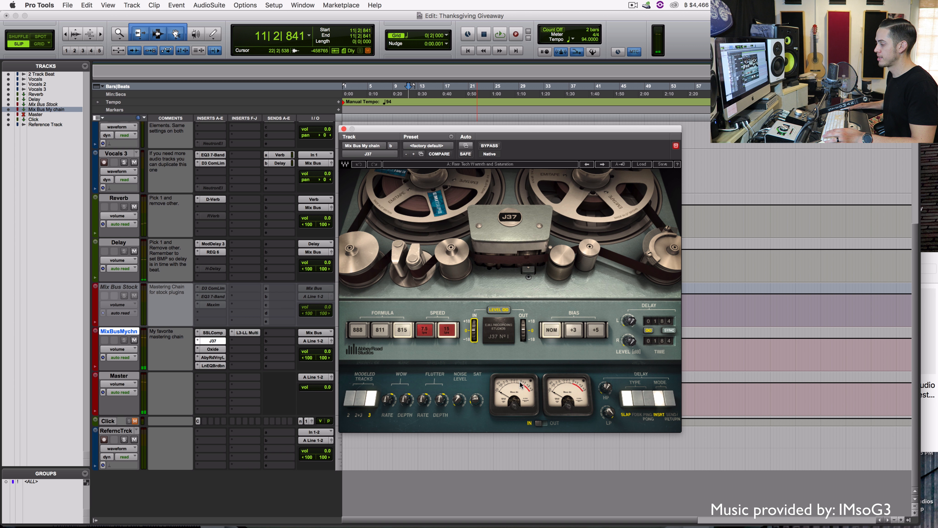
{"action": "key", "text": "space"}
{"action": "left_click_drag", "start_coordinate": [477, 337], "coordinate": [480, 363]}
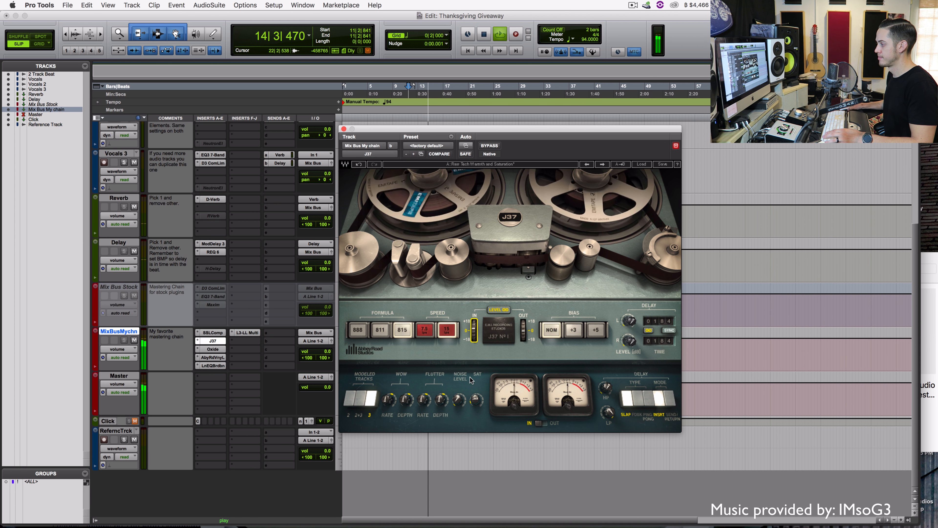
{"action": "key", "text": "space"}
{"action": "left_click", "coordinate": [214, 350]}
Show the UAD Oxide Tape plugin on MixBusMychn and audition it, stopping at bar 16
{"action": "left_click", "coordinate": [214, 349]}
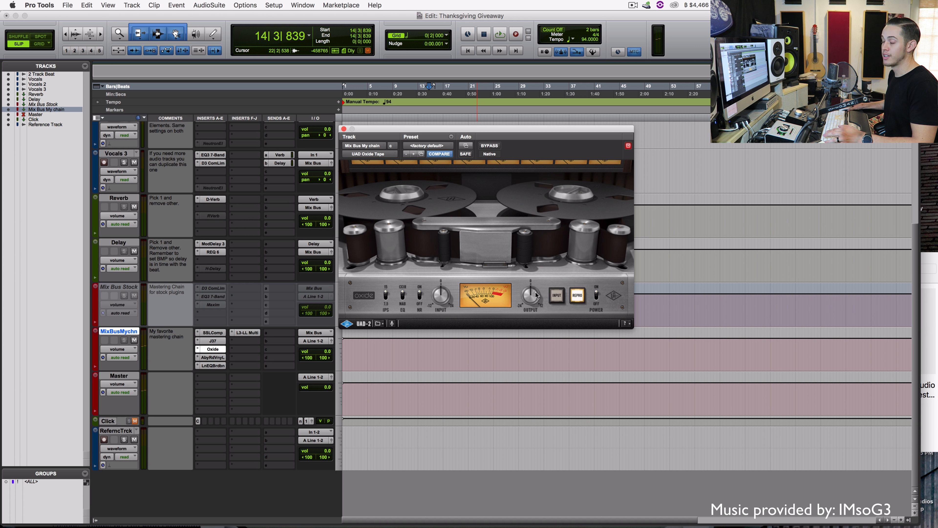
{"action": "key", "text": "space"}
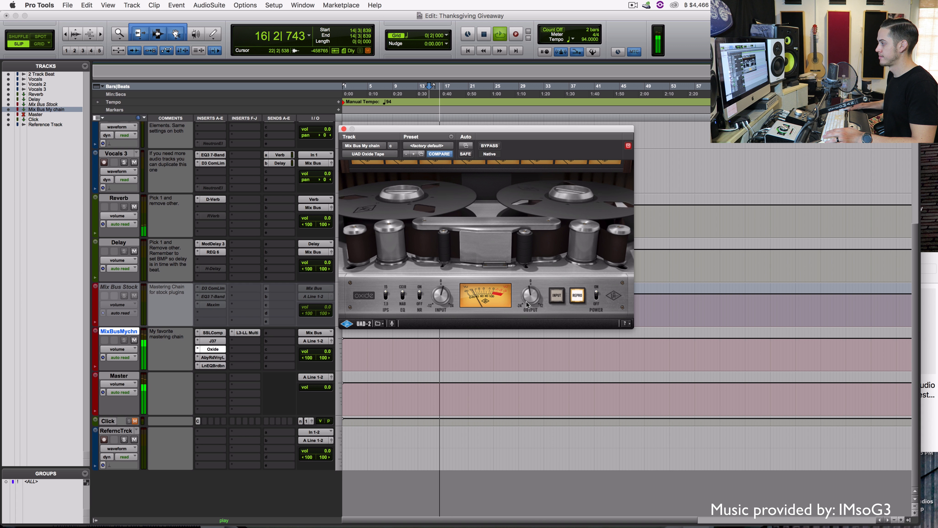
{"action": "key", "text": "space"}
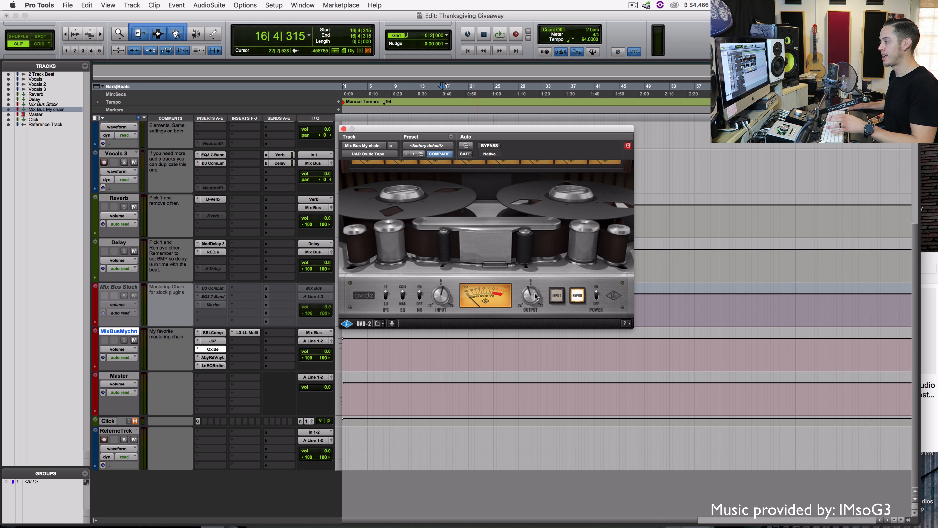
Step through the Abbey Road Vinyl Light, LinEQ Broadband and L3-LL Multimaximizer plugins on MixBusMychn
{"action": "left_click", "coordinate": [214, 359]}
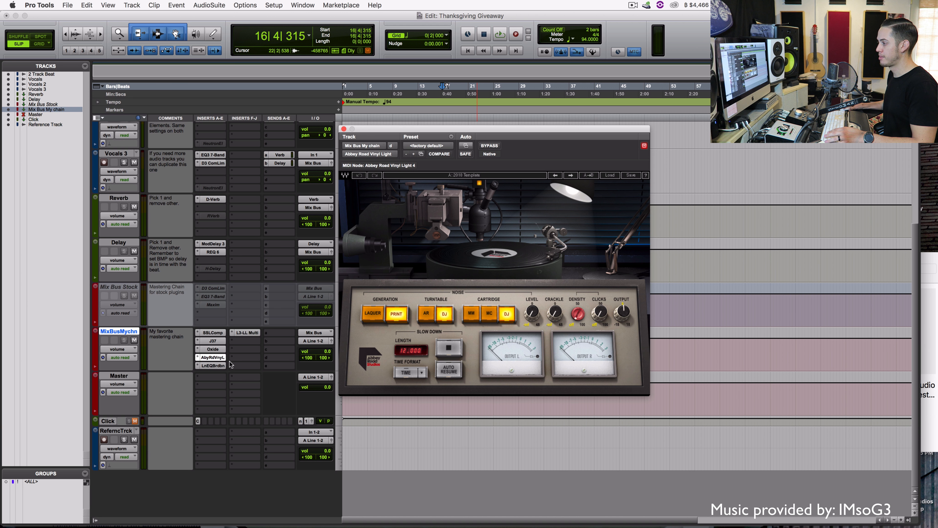
{"action": "left_click", "coordinate": [213, 365]}
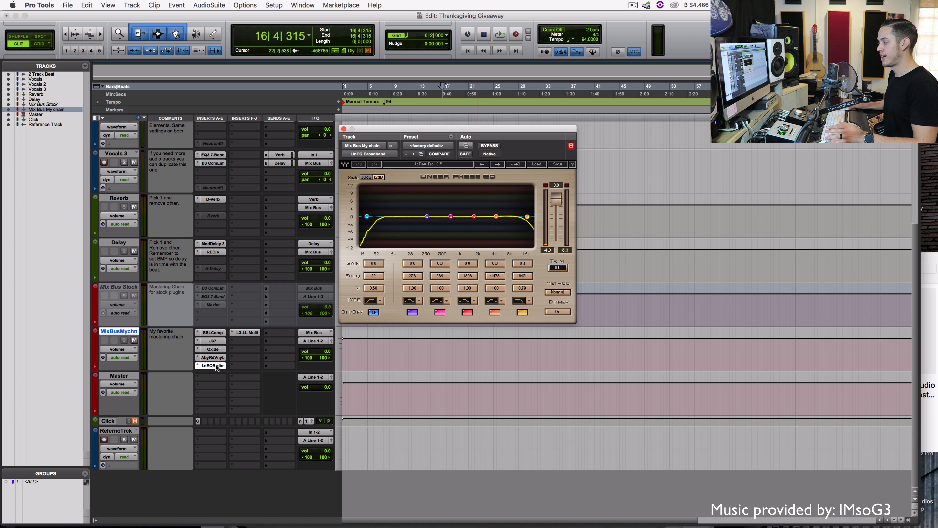
{"action": "left_click", "coordinate": [245, 332]}
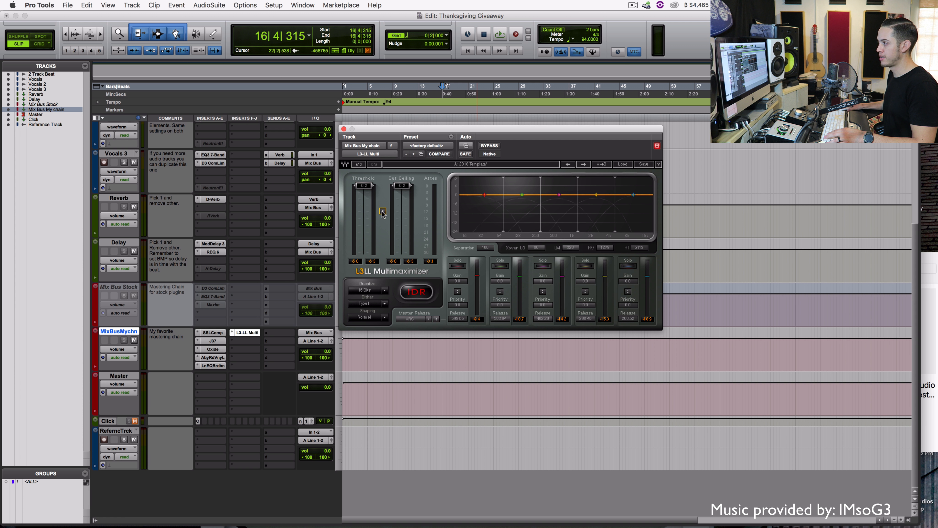
Audition the L3-LL threshold near -11.9 from bar 12, then raise the output ceiling to -0.2 dB
{"action": "key", "text": "space"}
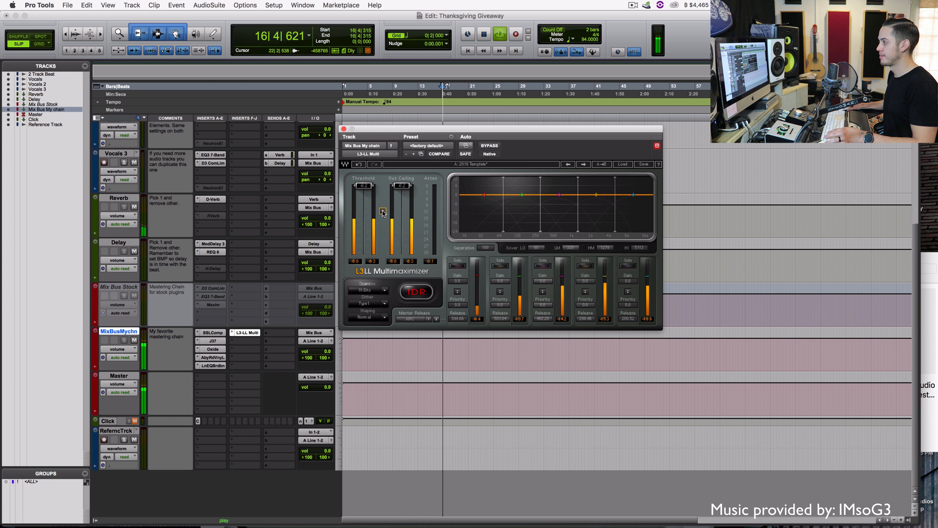
{"action": "left_click_drag", "start_coordinate": [383, 213], "coordinate": [383, 243]}
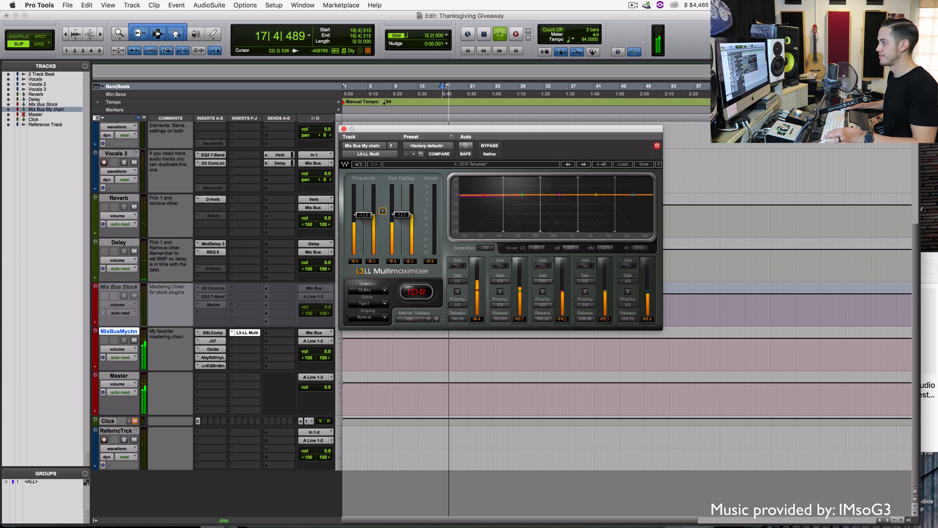
{"action": "left_click", "coordinate": [416, 117]}
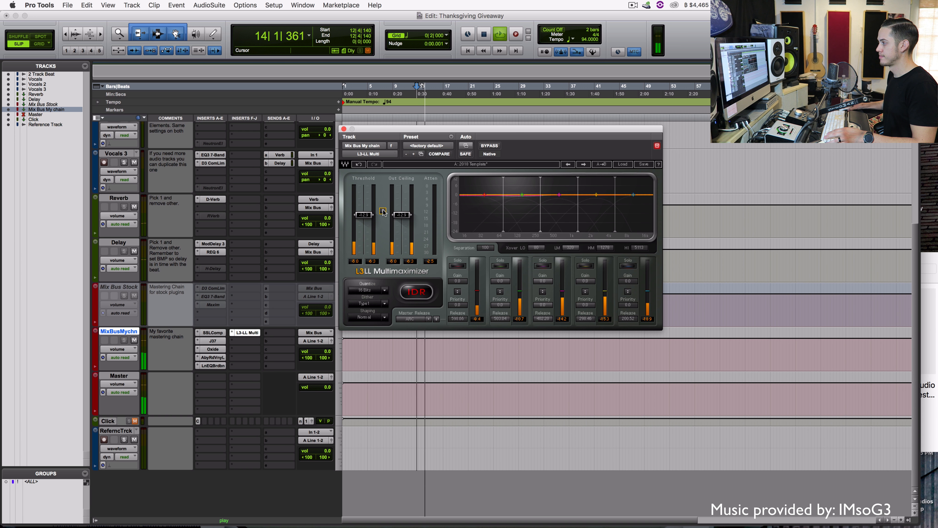
{"action": "key", "text": "space"}
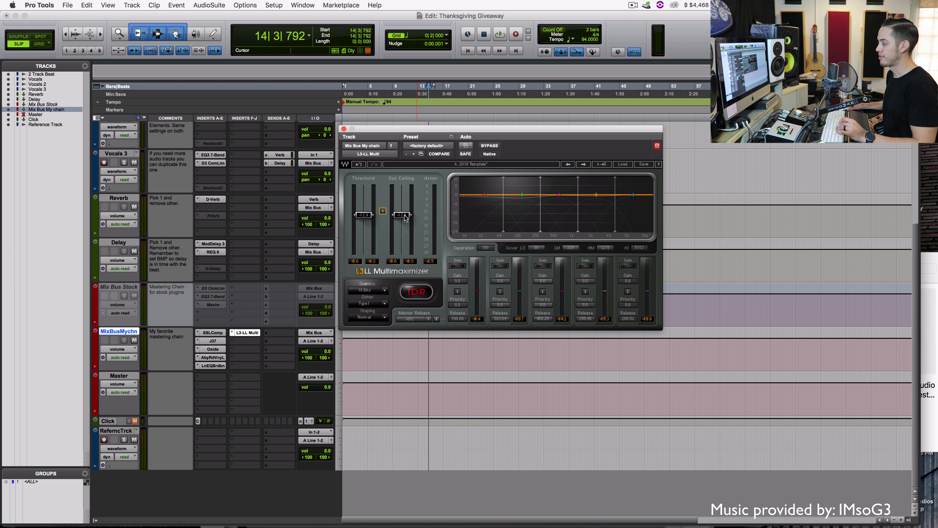
{"action": "left_click_drag", "start_coordinate": [405, 217], "coordinate": [402, 185]}
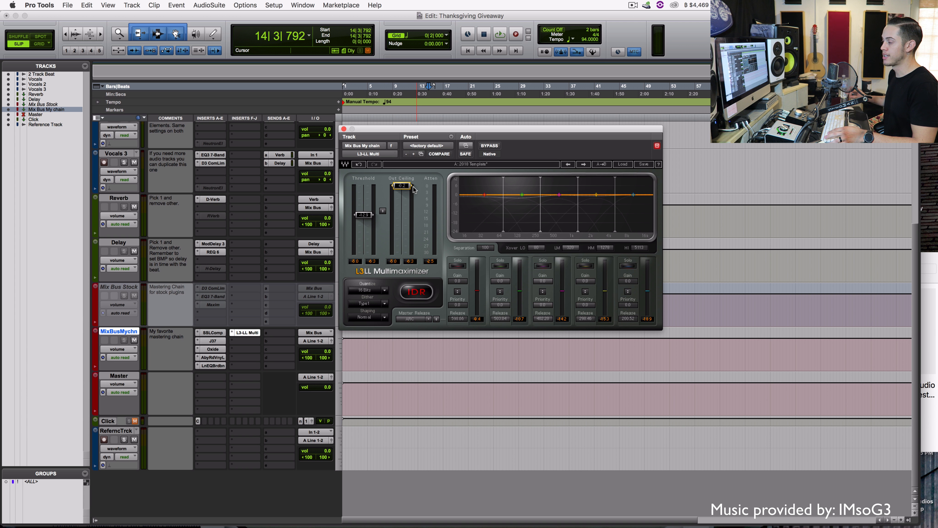
{"action": "key", "text": "space"}
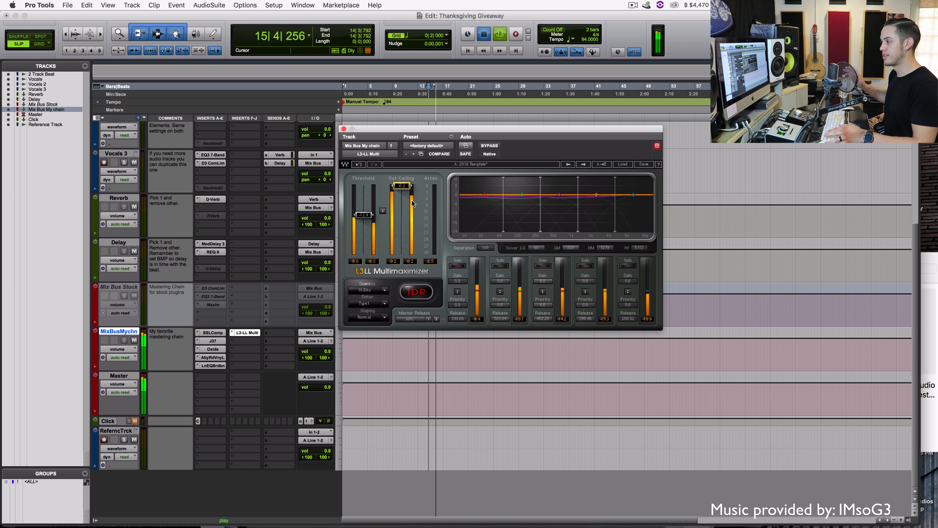
{"action": "key", "text": "space"}
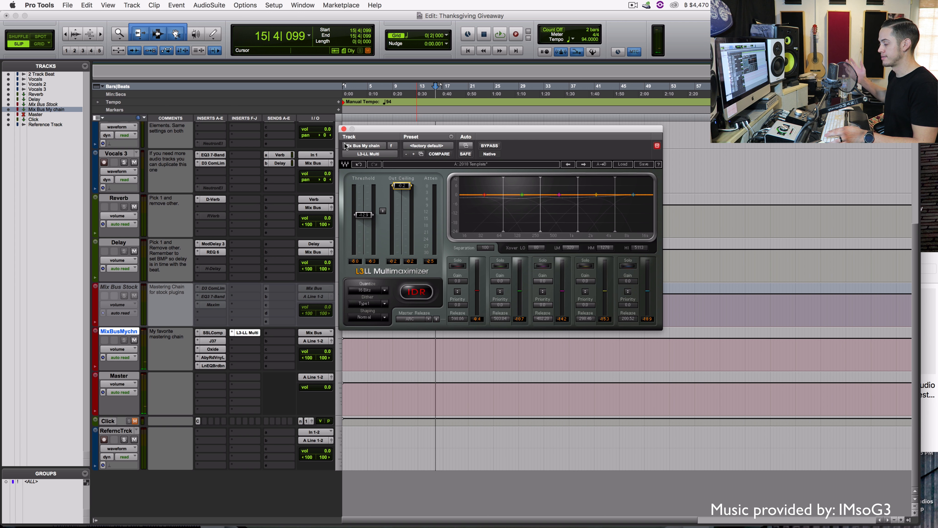
Close the L3-LL Multimaximizer window so the track list is unobstructed
{"action": "left_click", "coordinate": [343, 129]}
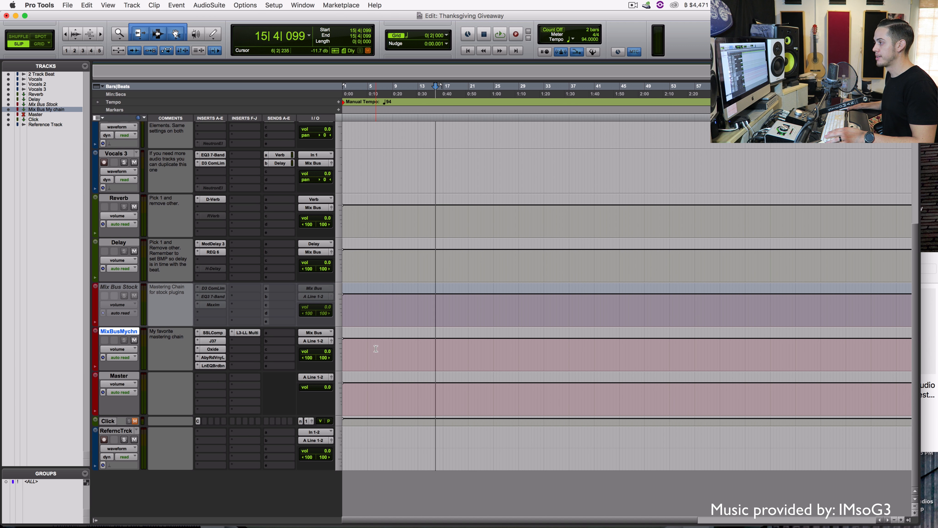
{"action": "scroll", "coordinate": [376, 349], "scroll_direction": "up", "scroll_amount": 5}
{"action": "scroll", "coordinate": [376, 348], "scroll_direction": "down", "scroll_amount": 1}
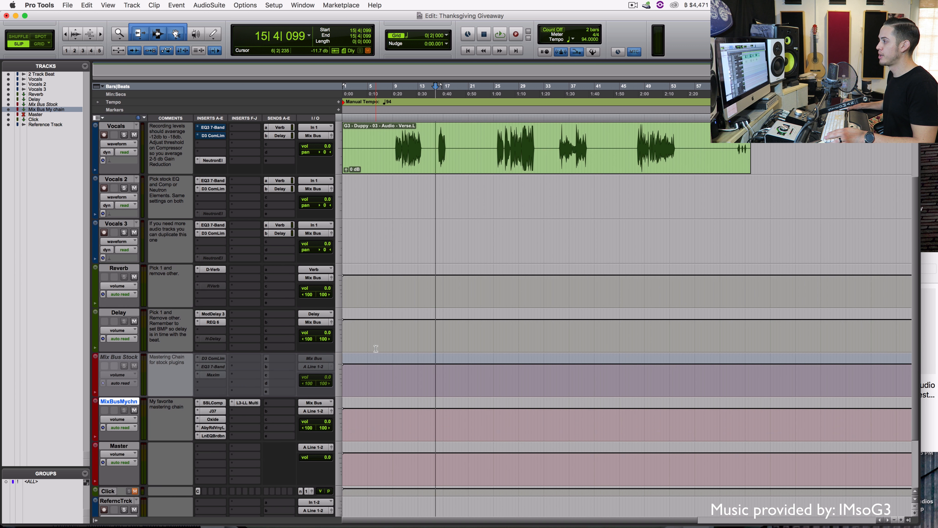
{"action": "scroll", "coordinate": [376, 349], "scroll_direction": "up", "scroll_amount": 1}
Check the Vocals output routing choices and the Options menu, leaving both unchanged
{"action": "left_click", "coordinate": [309, 190]}
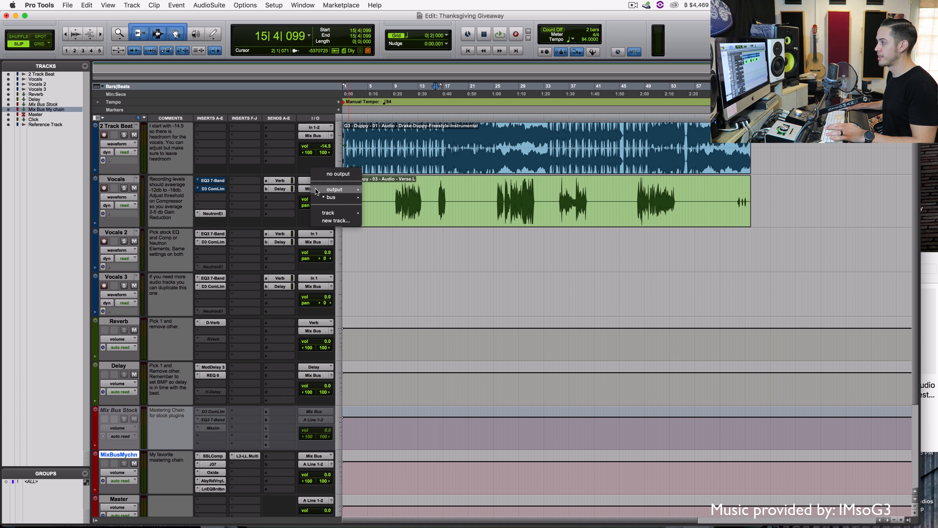
{"action": "left_click", "coordinate": [367, 178]}
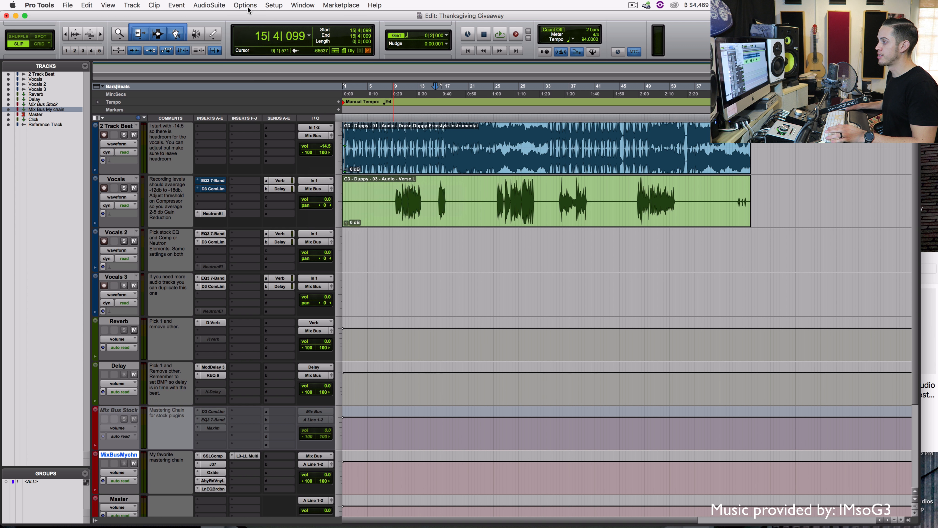
{"action": "left_click", "coordinate": [245, 5]}
{"action": "left_click", "coordinate": [263, 218]}
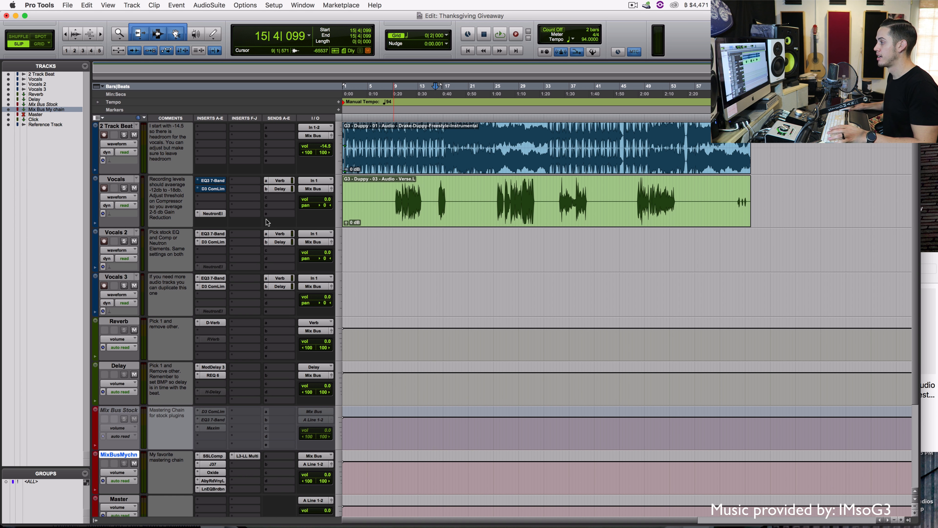
{"action": "scroll", "coordinate": [364, 319], "scroll_direction": "down", "scroll_amount": 5}
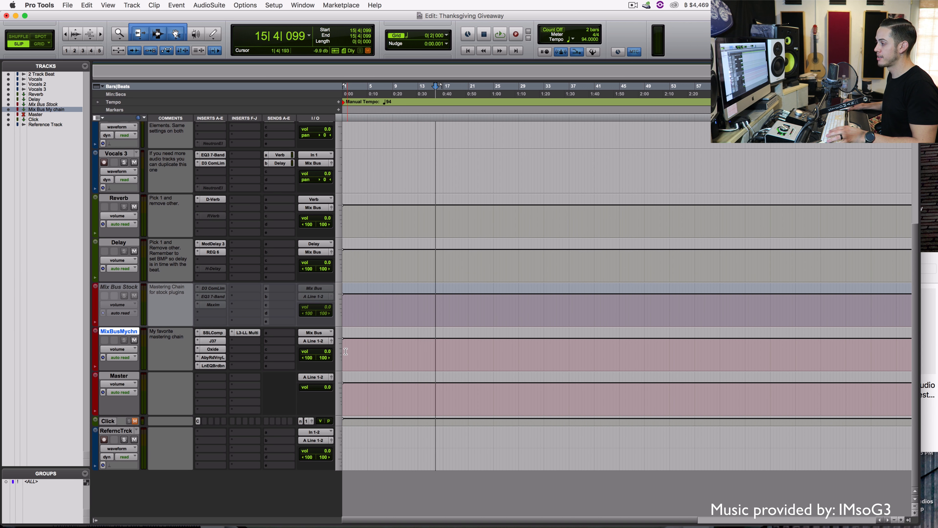
Select RefrencTrck, nudge its volume fader and solo it
{"action": "left_click", "coordinate": [123, 429]}
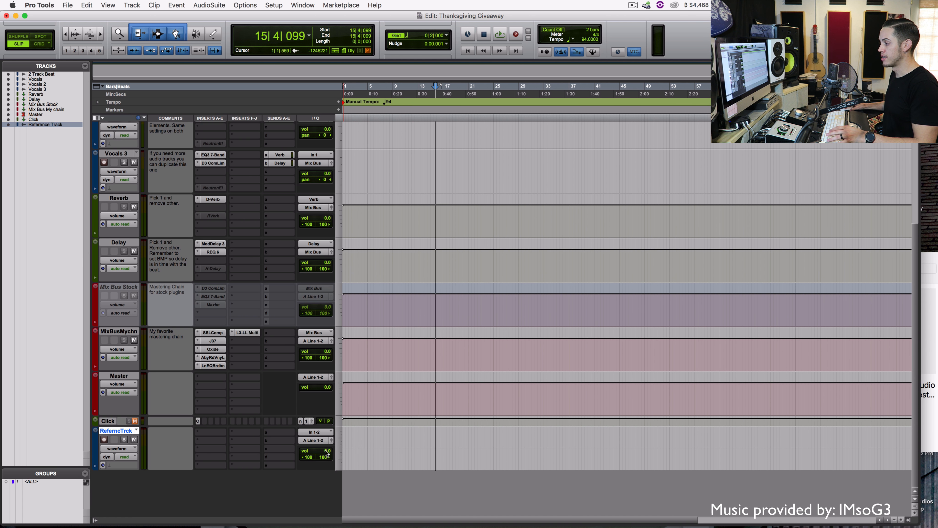
{"action": "left_click_drag", "start_coordinate": [326, 454], "coordinate": [327, 453]}
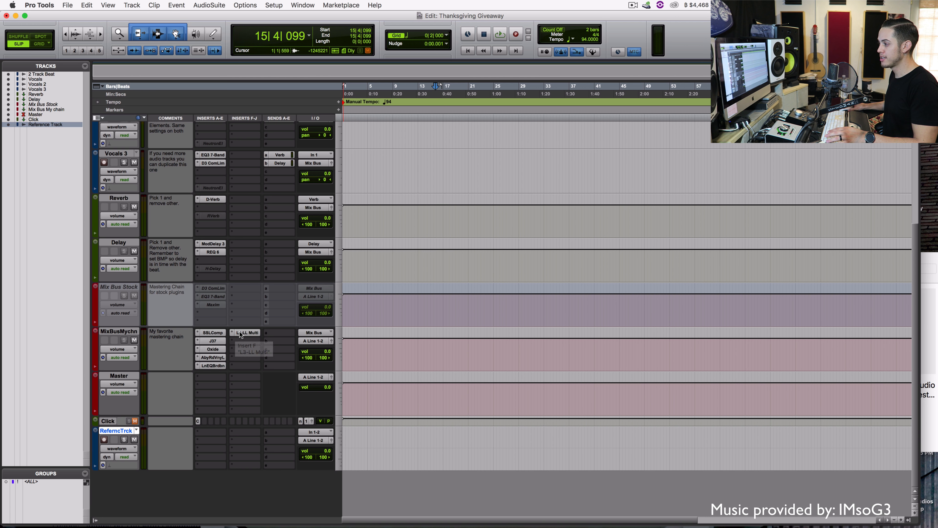
{"action": "left_click", "coordinate": [124, 440]}
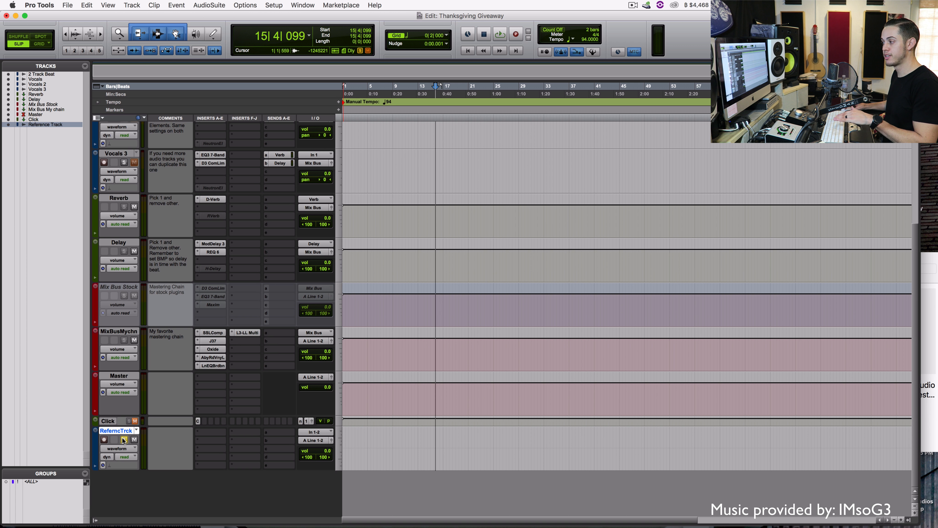
Mute RefrencTrck and take it out of solo
{"action": "left_click", "coordinate": [118, 376]}
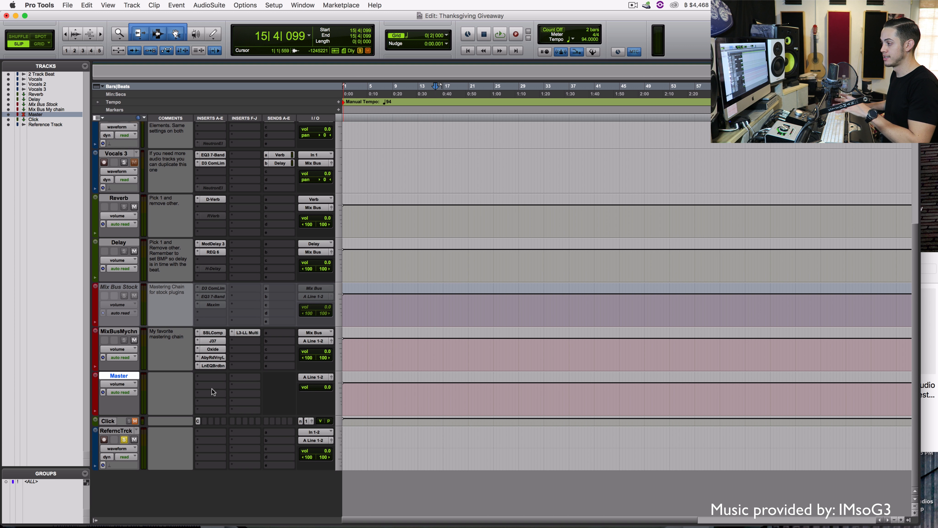
{"action": "left_click", "coordinate": [134, 439]}
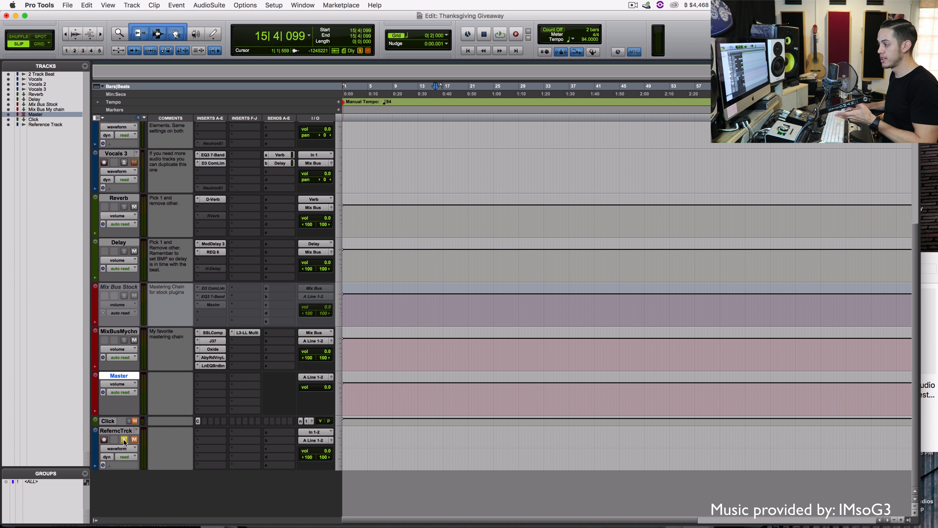
{"action": "left_click", "coordinate": [125, 439]}
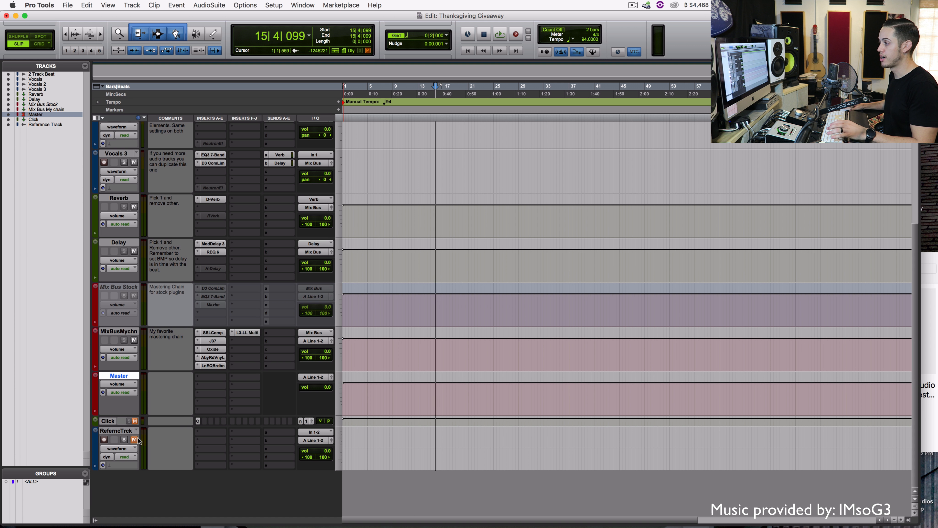
{"action": "scroll", "coordinate": [331, 435], "scroll_direction": "up", "scroll_amount": 10}
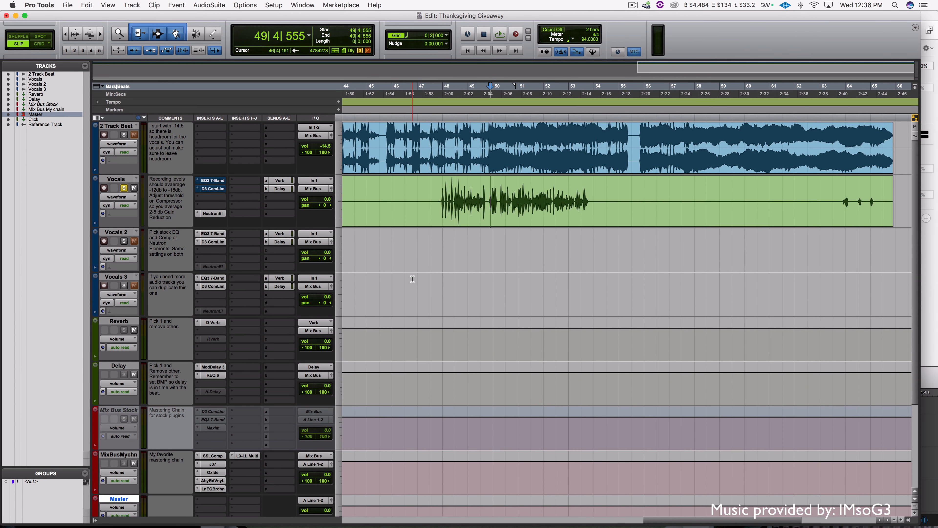
Insert a Dyn3 De-Esser on Vocals insert C with HF ONLY enabled
{"action": "left_click", "coordinate": [200, 199]}
{"action": "mouse_move", "coordinate": [226, 215]}
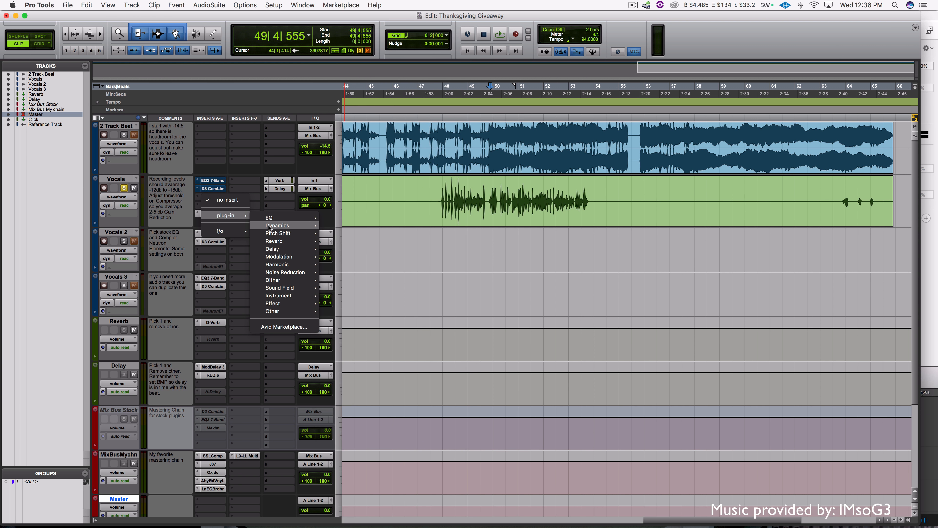
{"action": "mouse_move", "coordinate": [281, 225]}
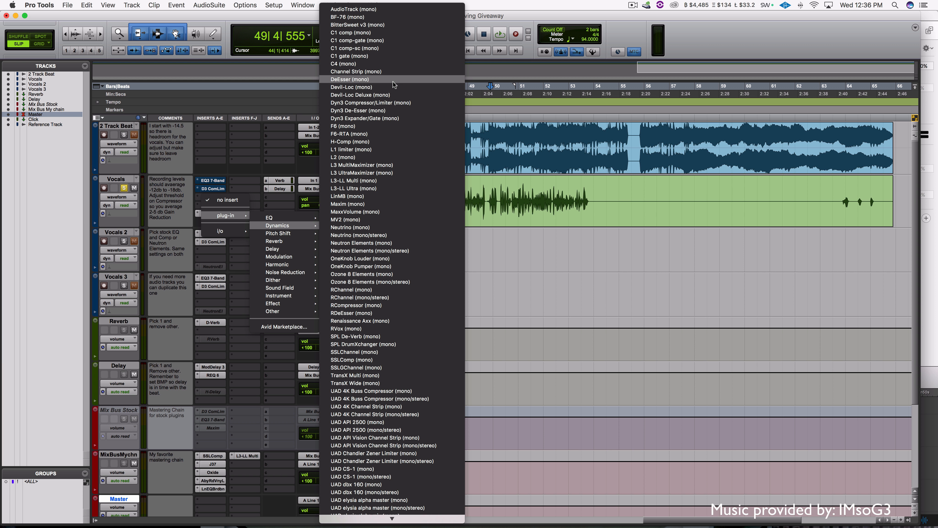
{"action": "left_click", "coordinate": [395, 111]}
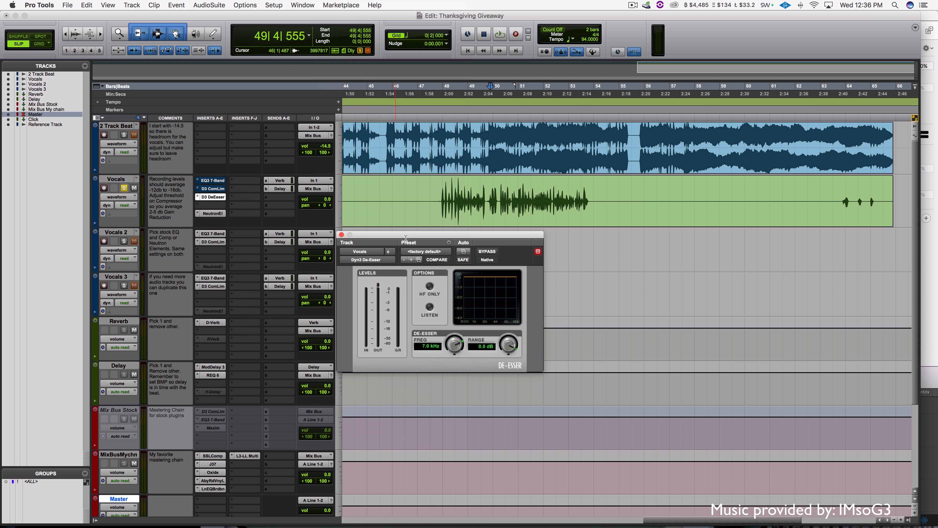
{"action": "left_click", "coordinate": [430, 287]}
Loop the bar-48 vocal phrase and set the De-Esser to 8.5 kHz and -3.8 dB range
{"action": "left_click_drag", "start_coordinate": [440, 192], "coordinate": [464, 194]}
{"action": "key", "text": "space"}
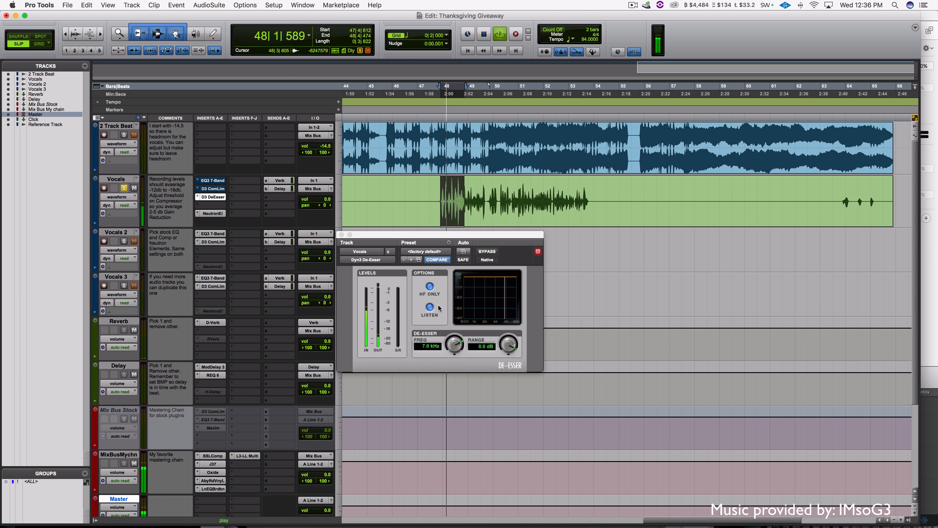
{"action": "mouse_move", "coordinate": [455, 345]}
{"action": "left_mouse_down"}
{"action": "mouse_move", "coordinate": [454, 334]}
{"action": "mouse_move", "coordinate": [454, 344]}
{"action": "left_mouse_up"}
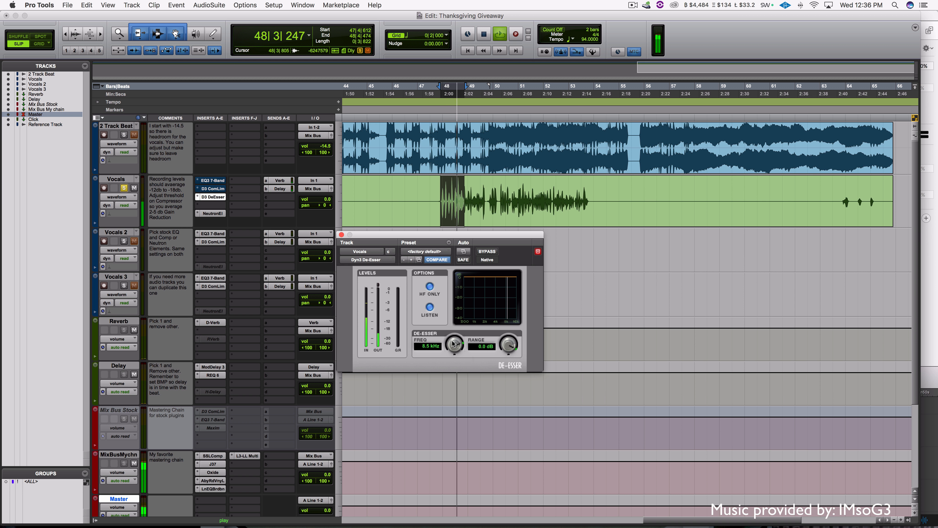
{"action": "key", "text": "space"}
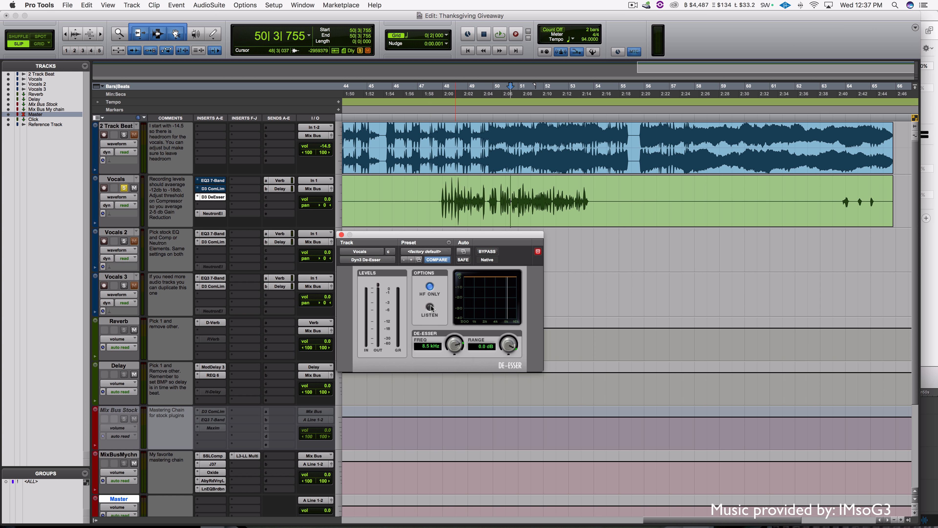
{"action": "left_click_drag", "start_coordinate": [460, 191], "coordinate": [439, 192]}
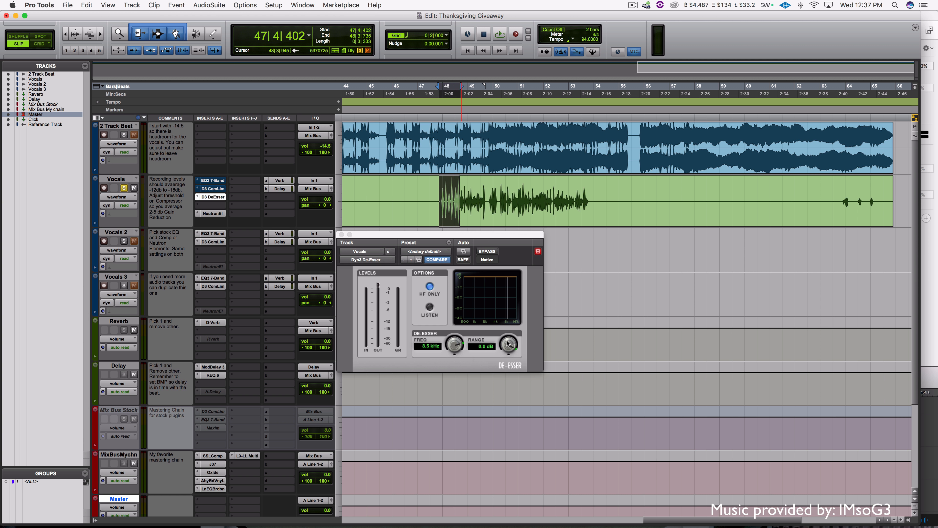
{"action": "key", "text": "space"}
{"action": "left_click_drag", "start_coordinate": [509, 344], "coordinate": [501, 373]}
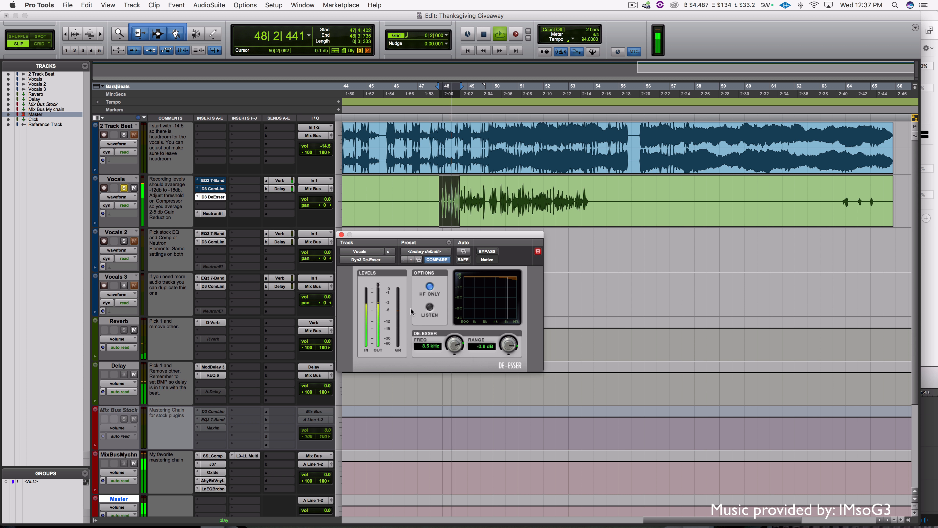
{"action": "key", "text": "space"}
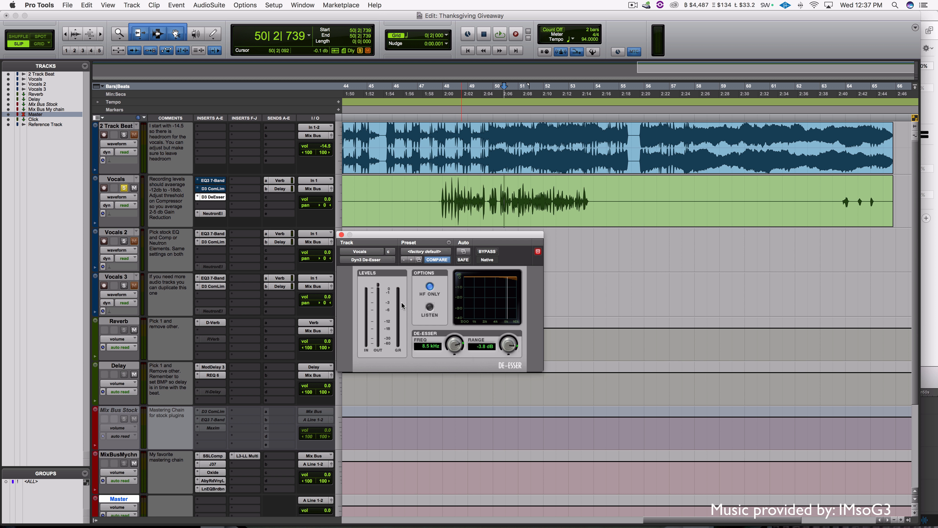
Compare the phrase with the De-Esser bypassed, re-enable it, and close its window
{"action": "left_click_drag", "start_coordinate": [464, 189], "coordinate": [440, 191]}
{"action": "left_click", "coordinate": [486, 252]}
{"action": "key", "text": "space"}
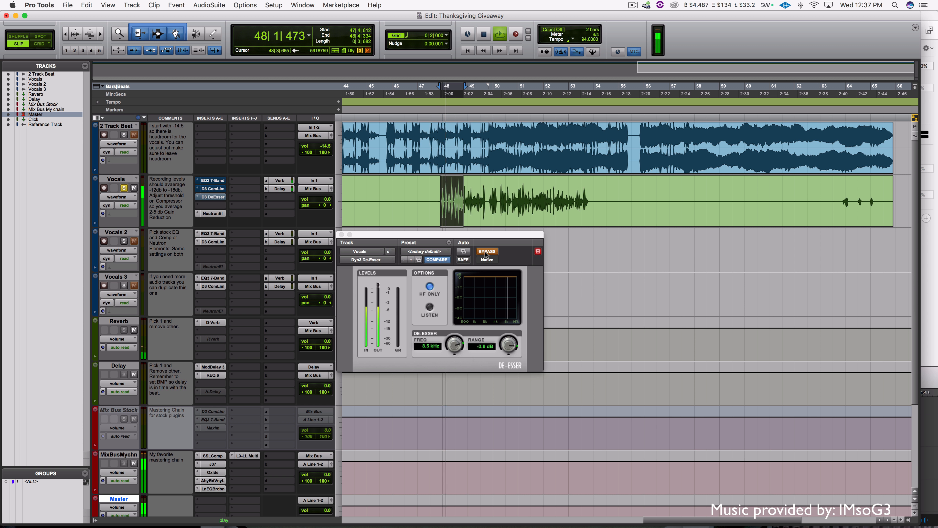
{"action": "left_click", "coordinate": [486, 251]}
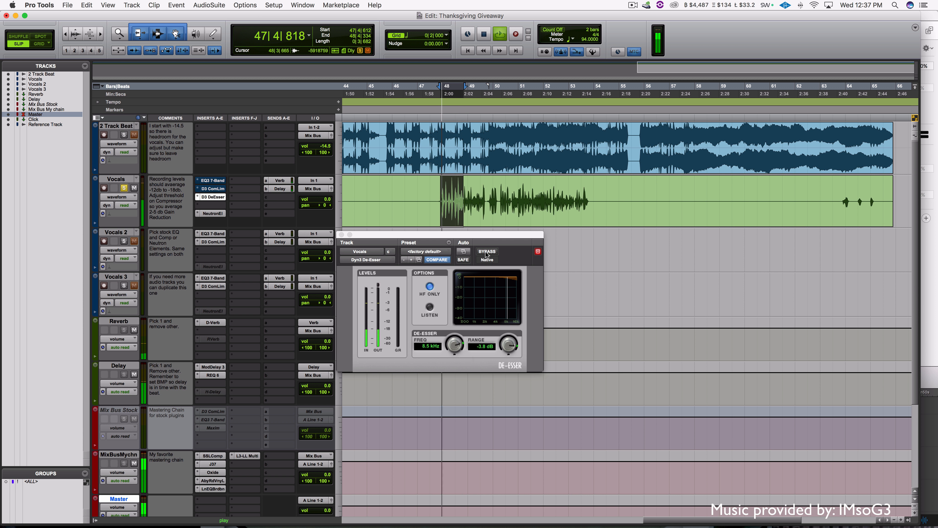
{"action": "key", "text": "space"}
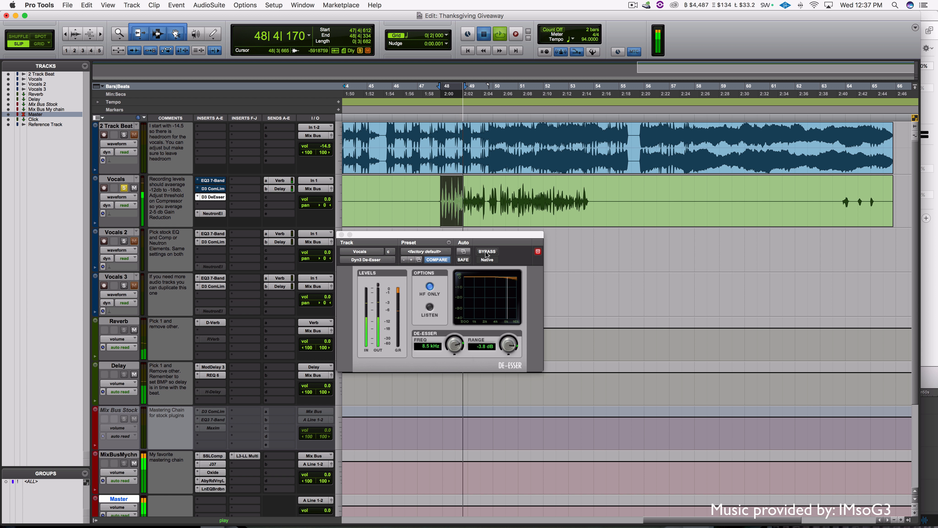
{"action": "left_click", "coordinate": [341, 235]}
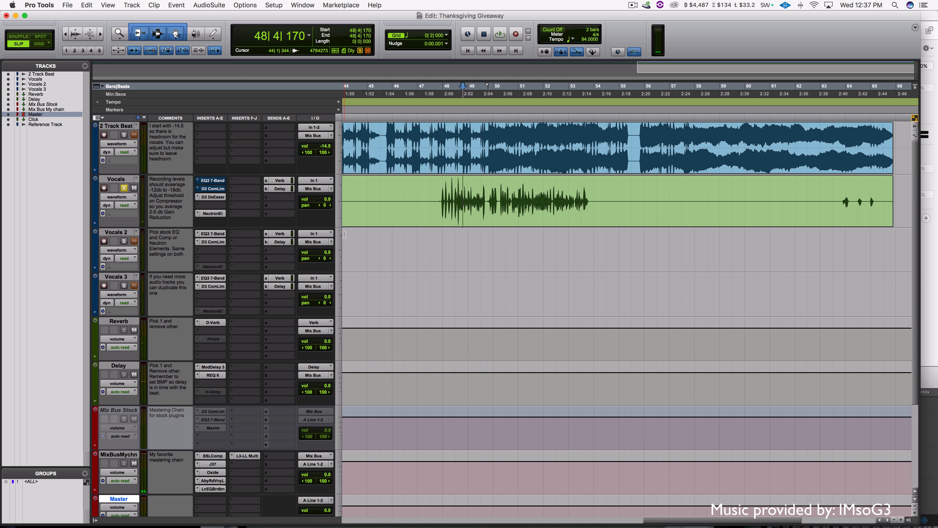